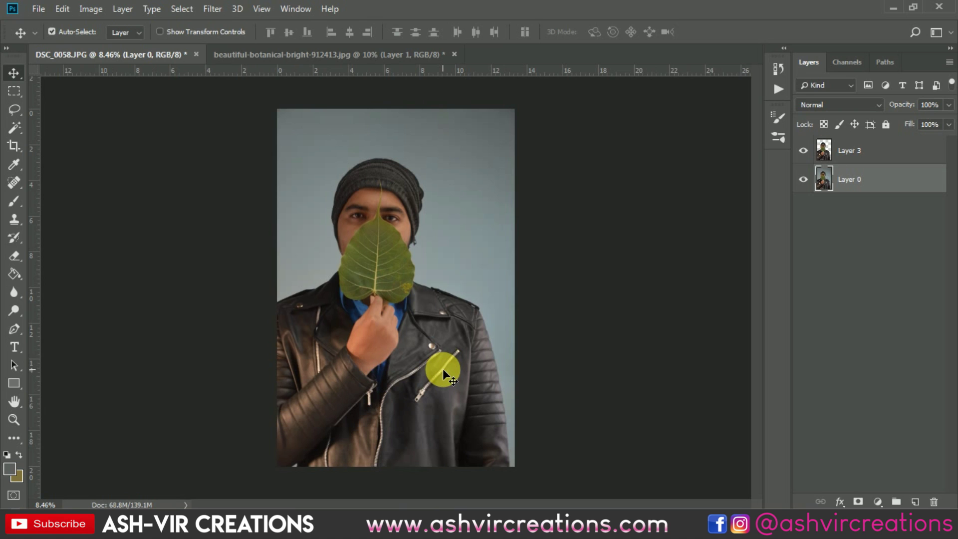
Step: Select the man with the Quick Selection tool and copy him from Layer 0 onto a new layer
{"action": "scroll", "coordinate": [443, 369], "scroll_direction": "up", "scroll_amount": 1}
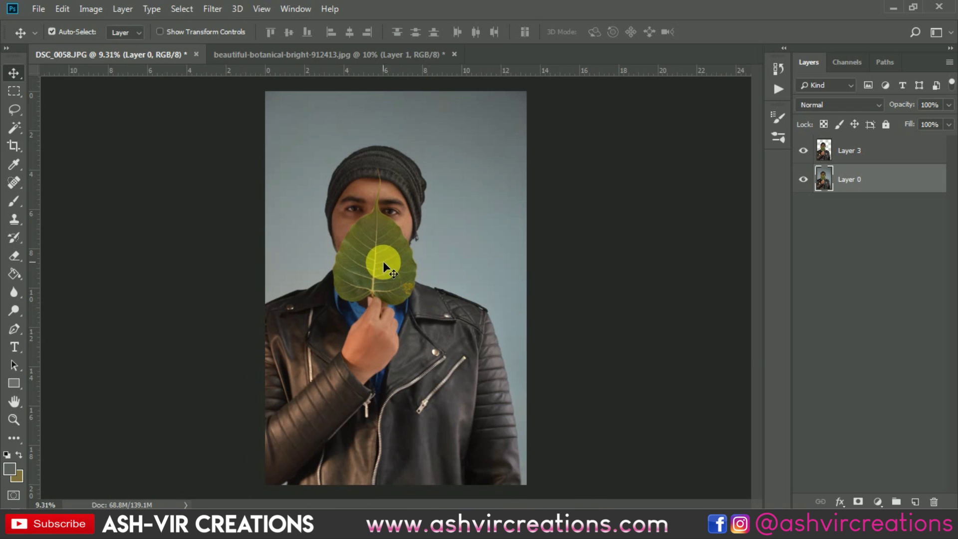
{"action": "scroll", "coordinate": [383, 265], "scroll_direction": "up", "scroll_amount": 1}
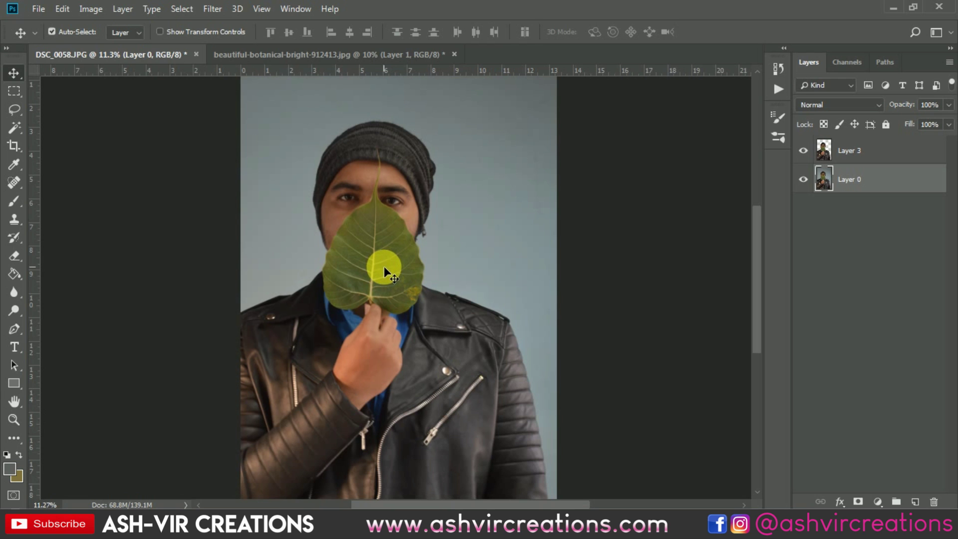
{"action": "scroll", "coordinate": [385, 266], "scroll_direction": "down", "scroll_amount": 2}
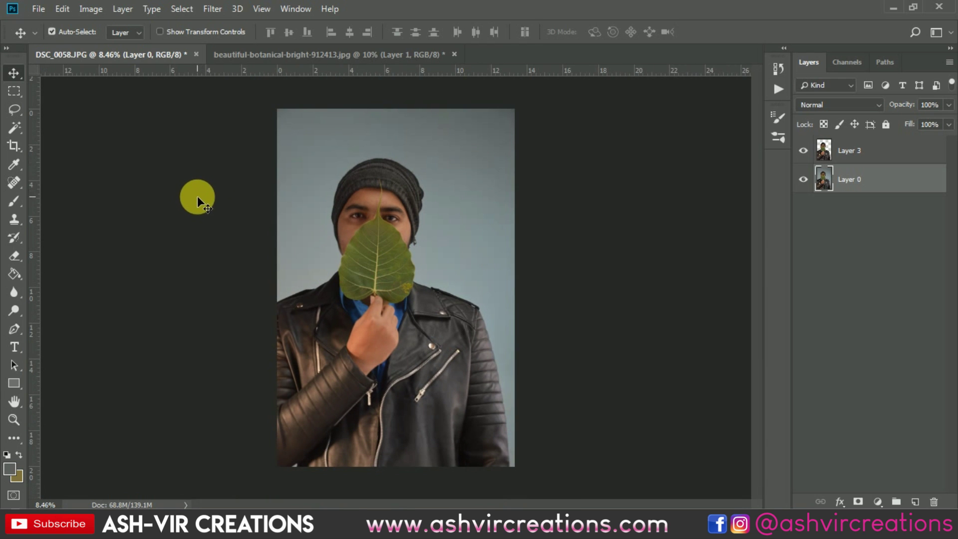
{"action": "left_click", "coordinate": [17, 128]}
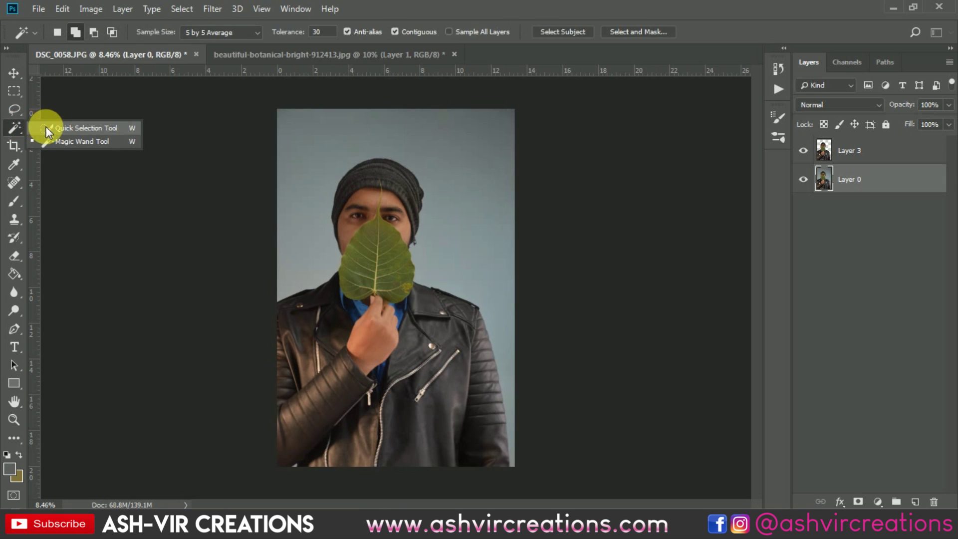
{"action": "left_click", "coordinate": [47, 126]}
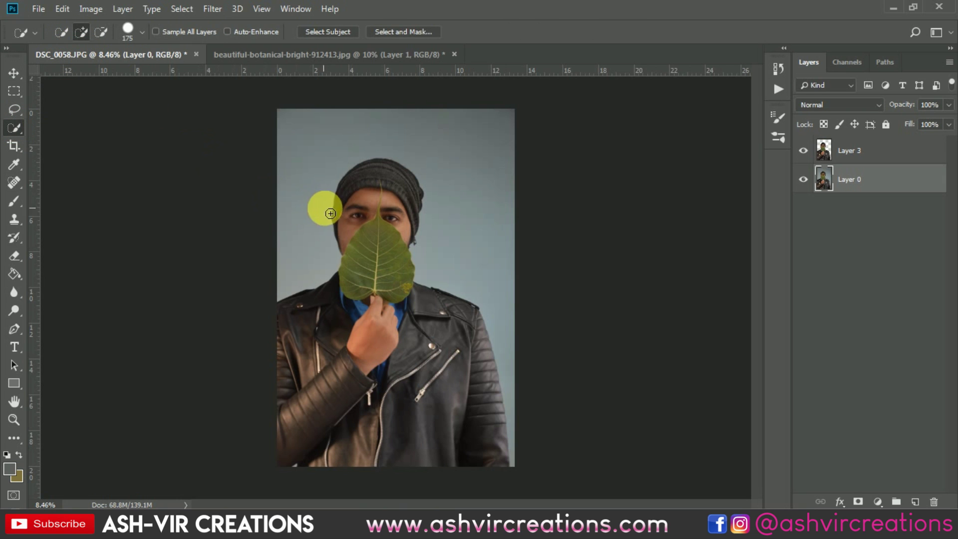
{"action": "mouse_move", "coordinate": [323, 208]}
{"action": "left_mouse_down"}
{"action": "mouse_move", "coordinate": [374, 193]}
{"action": "mouse_move", "coordinate": [367, 220]}
{"action": "mouse_move", "coordinate": [378, 284]}
{"action": "mouse_move", "coordinate": [411, 318]}
{"action": "mouse_move", "coordinate": [479, 349]}
{"action": "mouse_move", "coordinate": [368, 320]}
{"action": "mouse_move", "coordinate": [333, 328]}
{"action": "mouse_move", "coordinate": [313, 347]}
{"action": "mouse_move", "coordinate": [296, 415]}
{"action": "mouse_move", "coordinate": [331, 437]}
{"action": "mouse_move", "coordinate": [425, 412]}
{"action": "mouse_move", "coordinate": [457, 448]}
{"action": "mouse_move", "coordinate": [475, 428]}
{"action": "left_mouse_up"}
{"action": "right_click", "coordinate": [418, 370]}
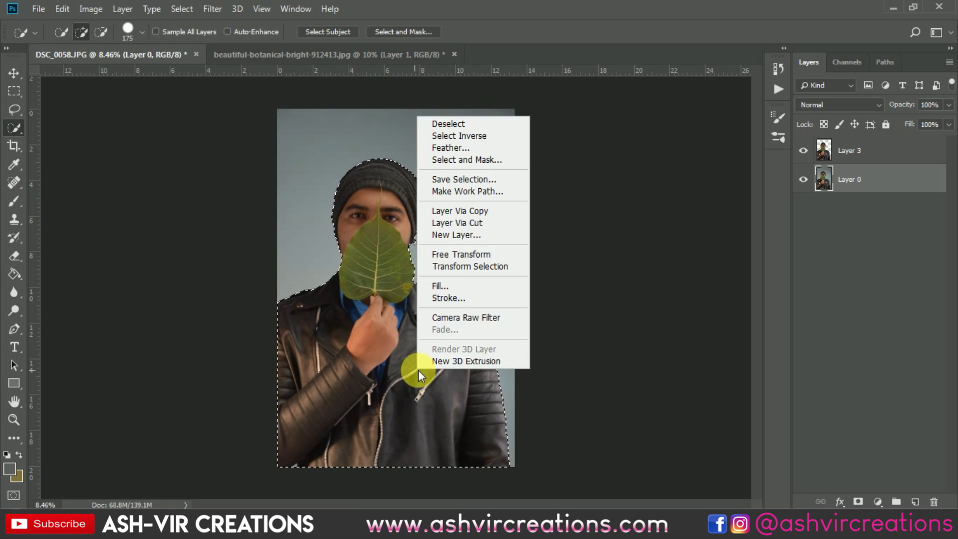
{"action": "left_click", "coordinate": [478, 214]}
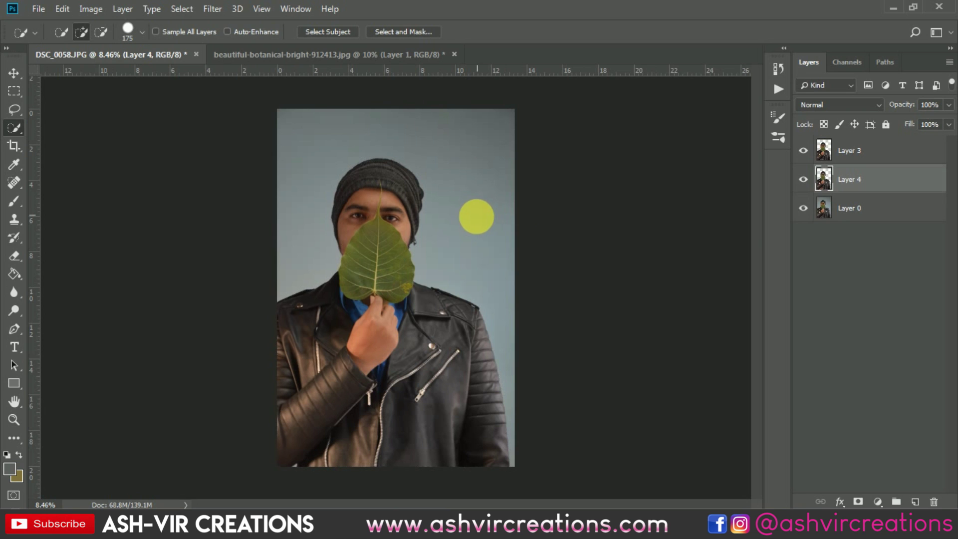
Step: Hide Layer 0 and delete the newly copied cut-out layer below Layer 3
{"action": "left_click", "coordinate": [799, 208]}
{"action": "key", "text": "Delete"}
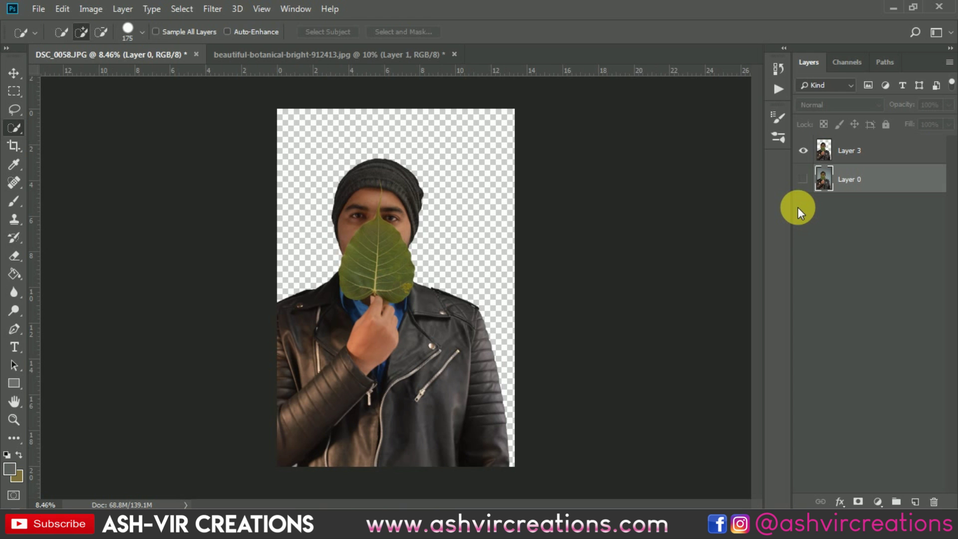
{"action": "key", "text": "v"}
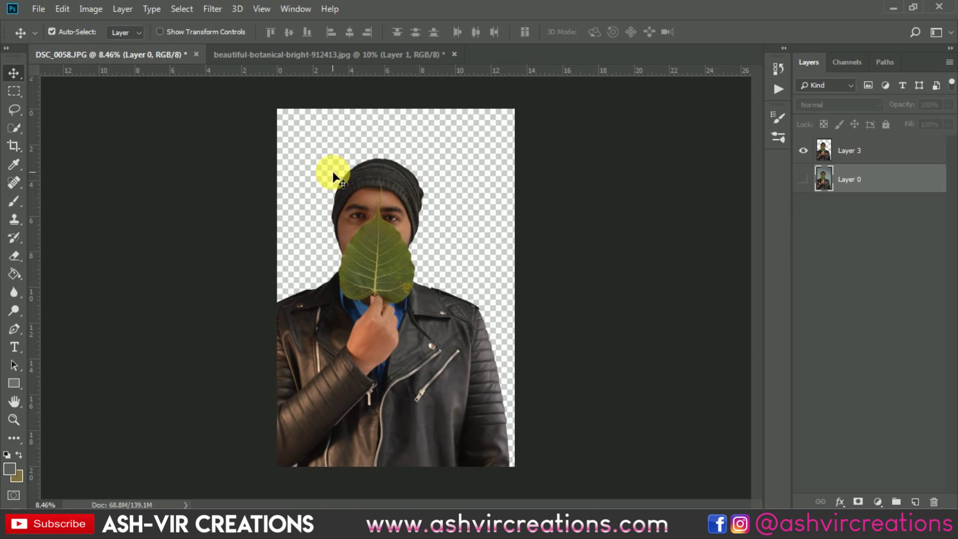
Step: Smooth the forehead skin beside the leaf stem on Layer 3 using the Mixer Brush, enlarging it to size 200
{"action": "scroll", "coordinate": [332, 171], "scroll_direction": "up", "scroll_amount": 8}
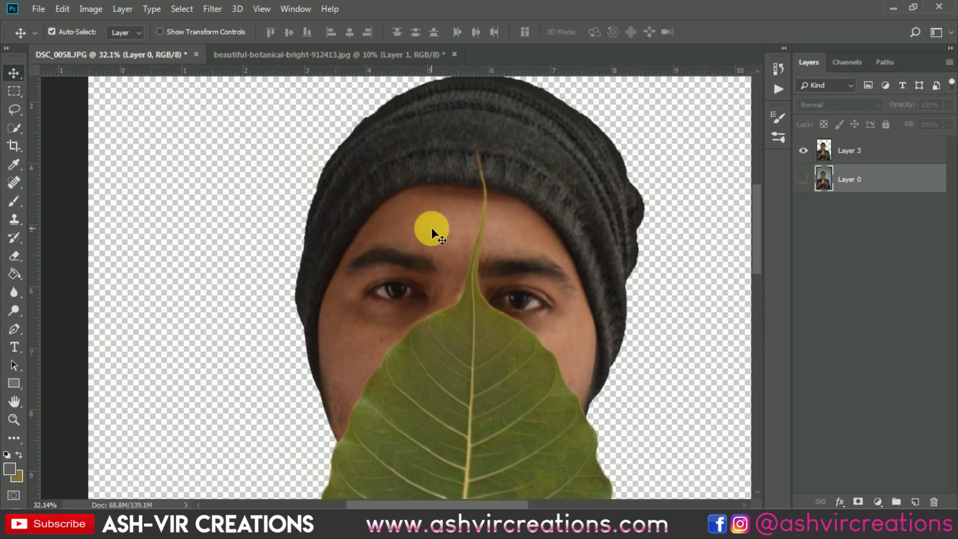
{"action": "scroll", "coordinate": [445, 232], "scroll_direction": "down", "scroll_amount": 3}
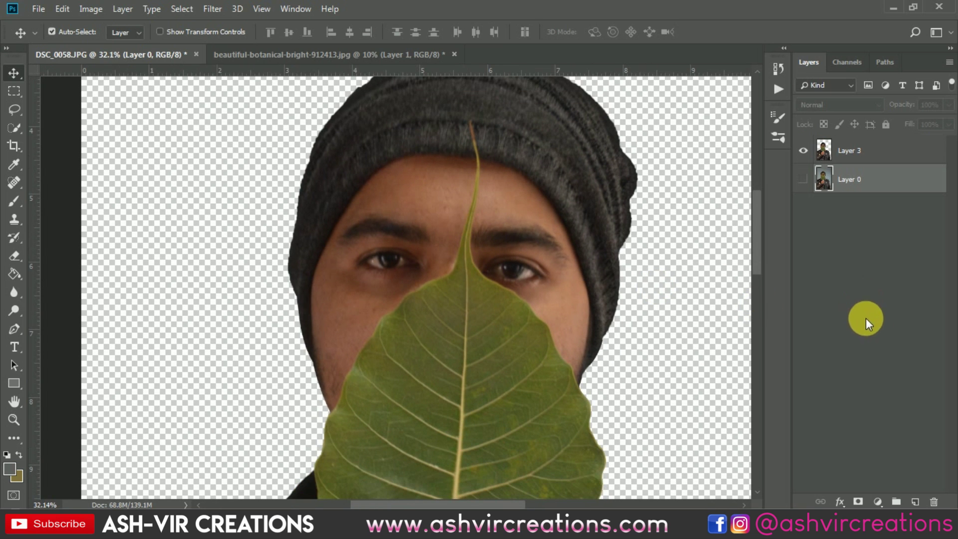
{"action": "left_click", "coordinate": [881, 150]}
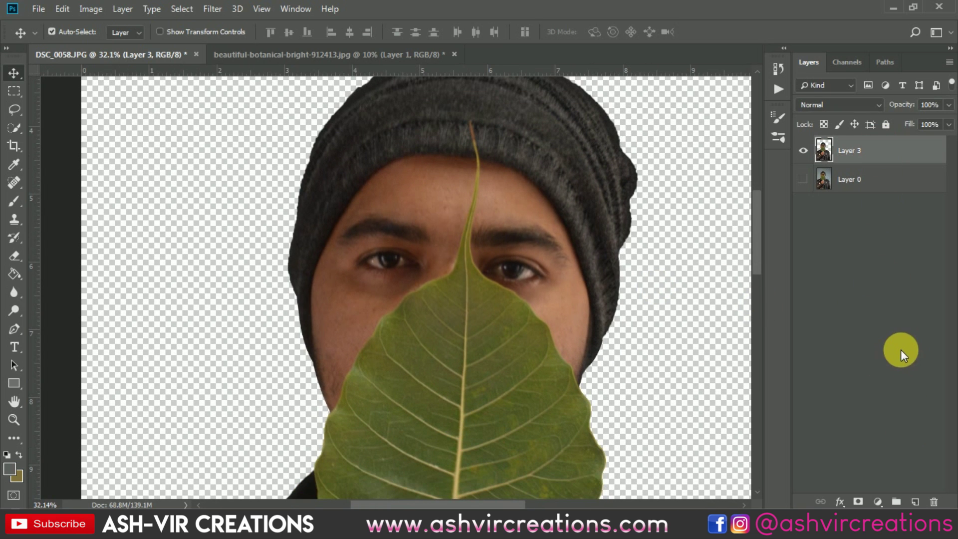
{"action": "right_click", "coordinate": [23, 199]}
{"action": "left_click", "coordinate": [59, 241]}
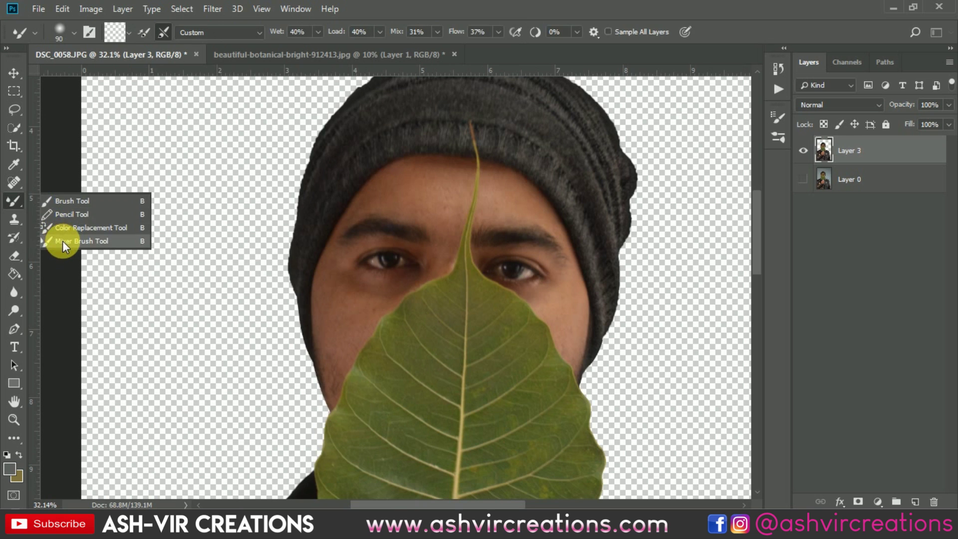
{"action": "scroll", "coordinate": [397, 218], "scroll_direction": "up", "scroll_amount": 3}
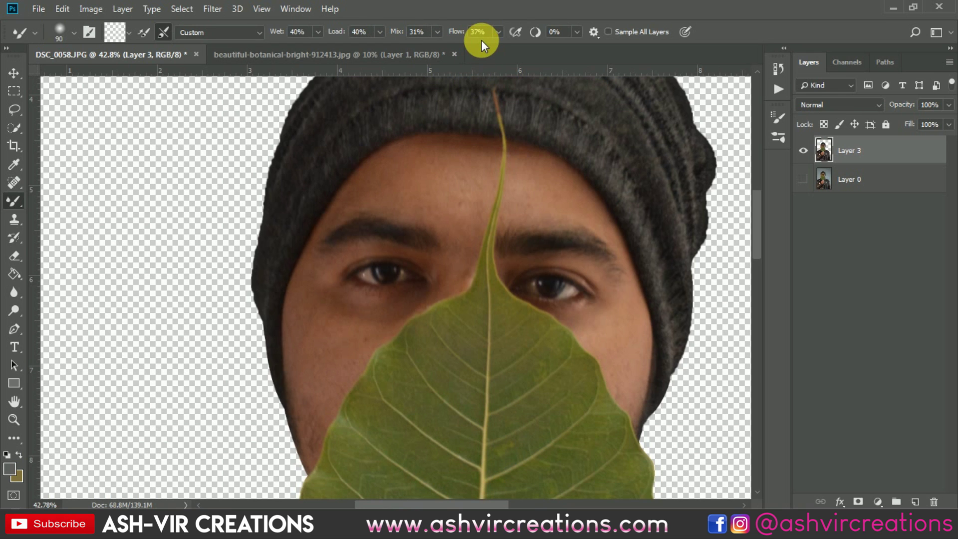
{"action": "key", "text": "bracketright"}
{"action": "key", "text": "bracketright"}
{"action": "key", "text": "bracketright"}
{"action": "key", "text": "bracketright"}
{"action": "scroll", "coordinate": [456, 182], "scroll_direction": "up", "scroll_amount": 3}
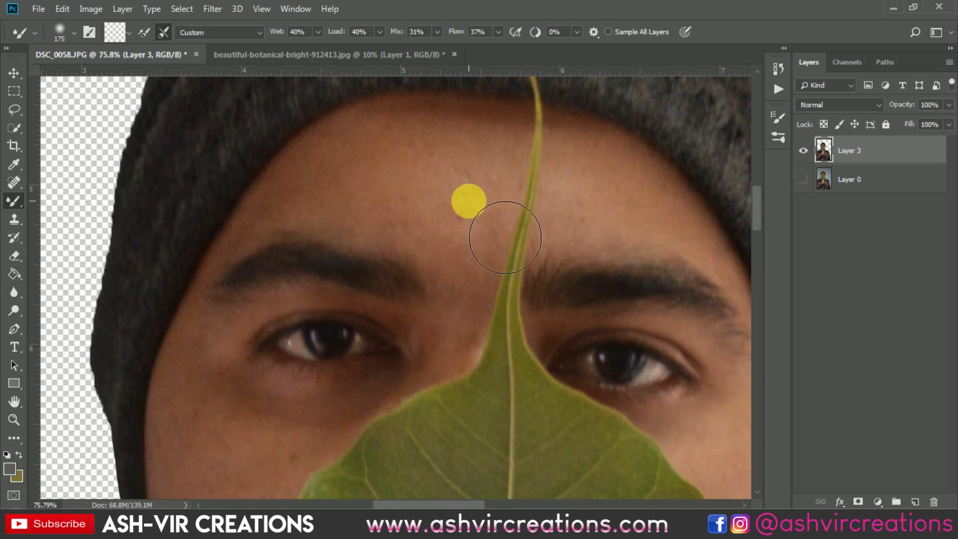
{"action": "key", "text": "bracketright"}
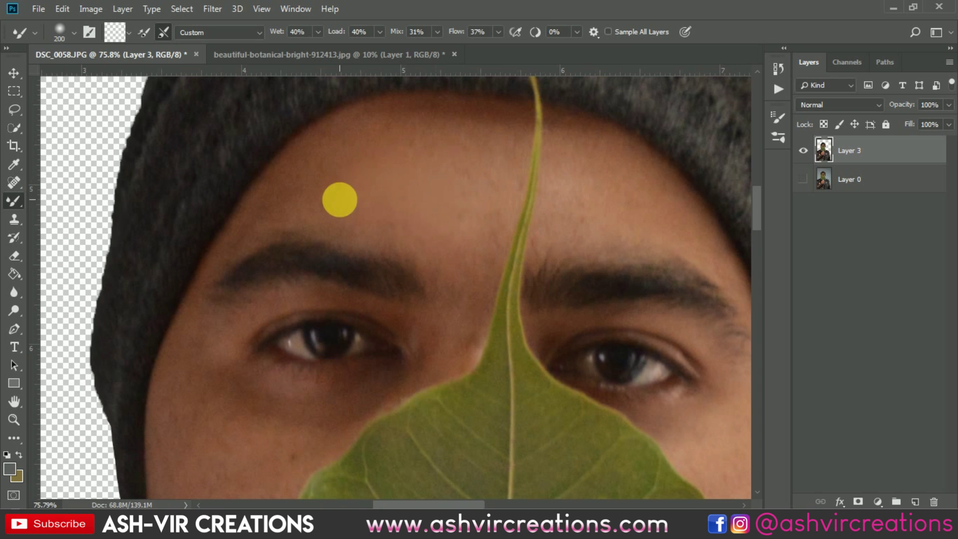
Step: Blend the skin between the eyebrows and down beside the leaf stem, reducing the brush gradually to size 100
{"action": "key", "text": "bracketleft"}
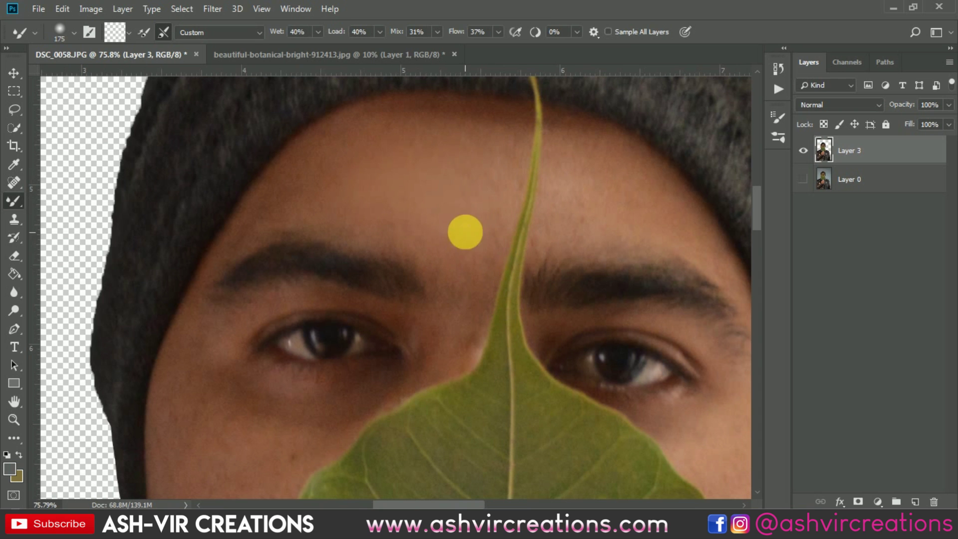
{"action": "key", "text": "bracketleft"}
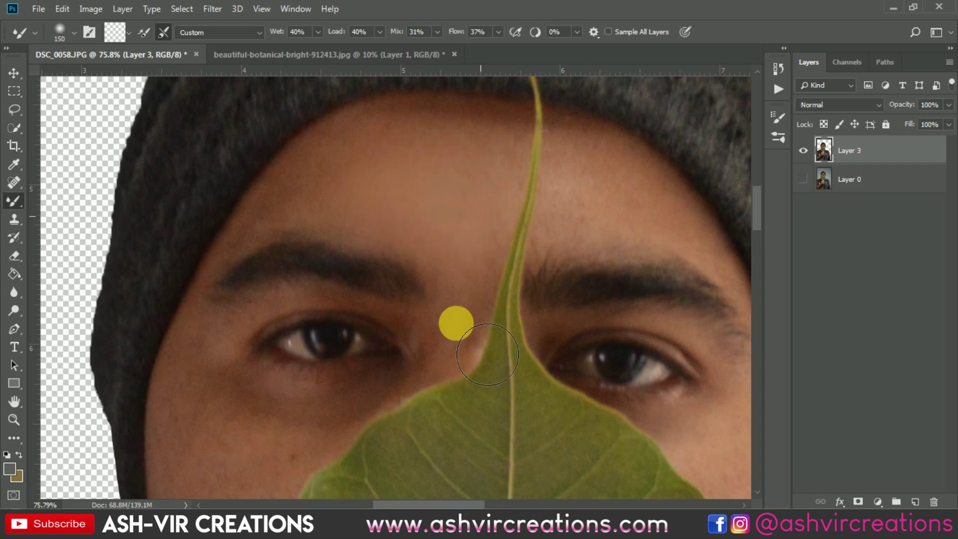
{"action": "key", "text": "bracketleft"}
{"action": "key", "text": "bracketleft"}
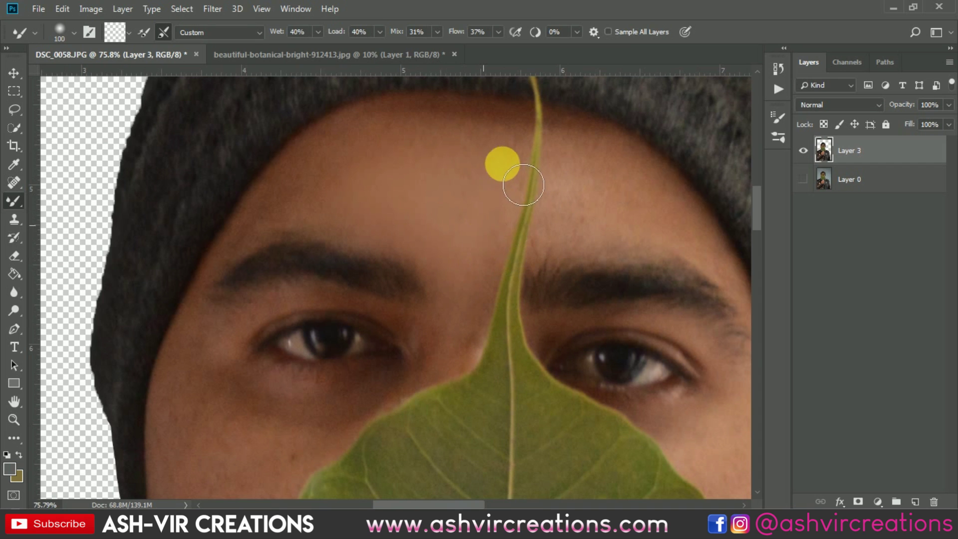
Step: Smooth the skin between the leaf stem and the right eyebrow with the brush at 125, reducing it to 90
{"action": "key", "text": "bracketright"}
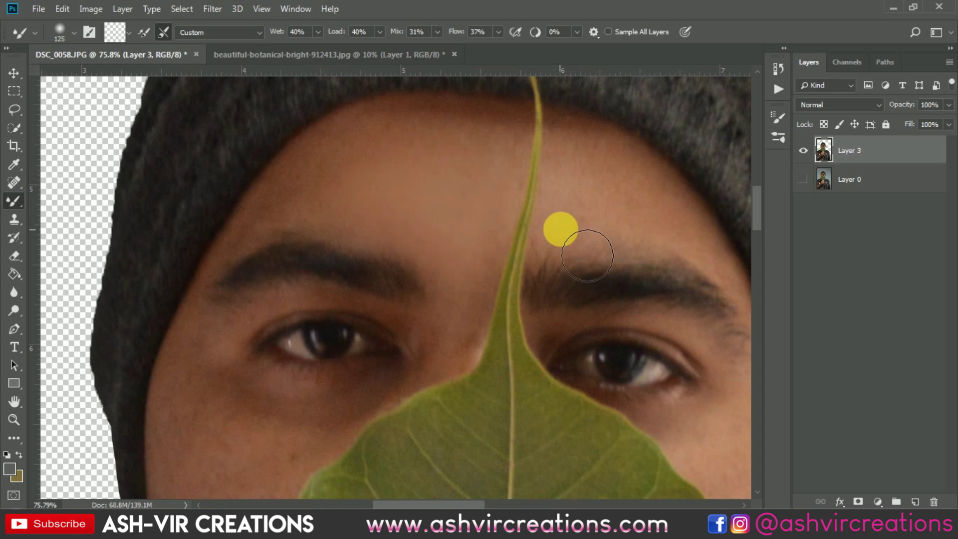
{"action": "mouse_move", "coordinate": [588, 255]}
{"action": "left_mouse_down"}
{"action": "mouse_move", "coordinate": [660, 252]}
{"action": "mouse_move", "coordinate": [671, 242]}
{"action": "mouse_move", "coordinate": [612, 194]}
{"action": "mouse_move", "coordinate": [691, 232]}
{"action": "mouse_move", "coordinate": [690, 250]}
{"action": "mouse_move", "coordinate": [659, 238]}
{"action": "mouse_move", "coordinate": [579, 254]}
{"action": "mouse_move", "coordinate": [628, 210]}
{"action": "mouse_move", "coordinate": [600, 250]}
{"action": "mouse_move", "coordinate": [619, 190]}
{"action": "mouse_move", "coordinate": [525, 216]}
{"action": "mouse_move", "coordinate": [517, 160]}
{"action": "mouse_move", "coordinate": [538, 160]}
{"action": "mouse_move", "coordinate": [522, 233]}
{"action": "left_mouse_up"}
{"action": "key", "text": "bracketleft"}
{"action": "key", "text": "bracketleft"}
Step: Even out the forehead skin around the leaf stem with the Mixer Brush at size 175
{"action": "scroll", "coordinate": [483, 200], "scroll_direction": "down", "scroll_amount": 2}
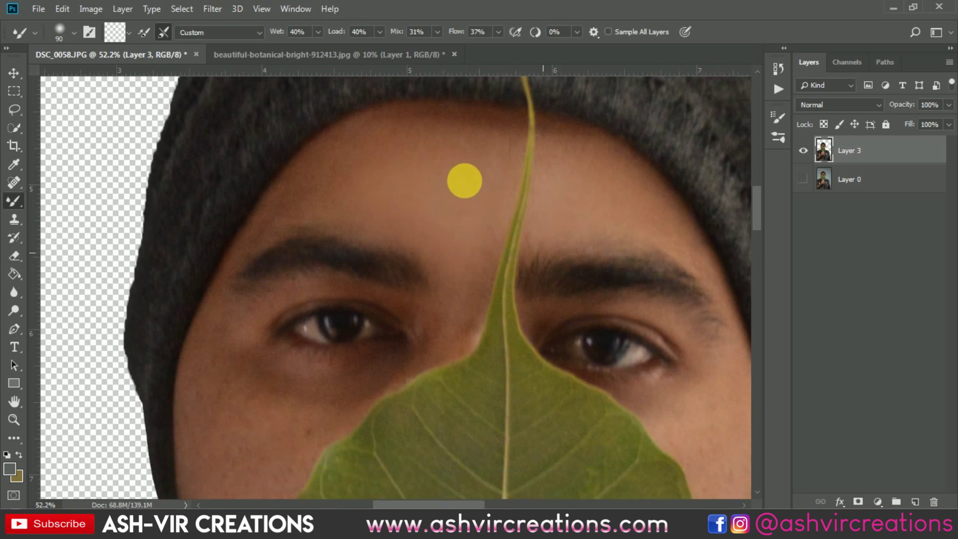
{"action": "scroll", "coordinate": [463, 180], "scroll_direction": "down", "scroll_amount": 1}
{"action": "key", "text": "bracketright"}
{"action": "key", "text": "bracketright"}
{"action": "key", "text": "bracketright"}
{"action": "key", "text": "bracketright"}
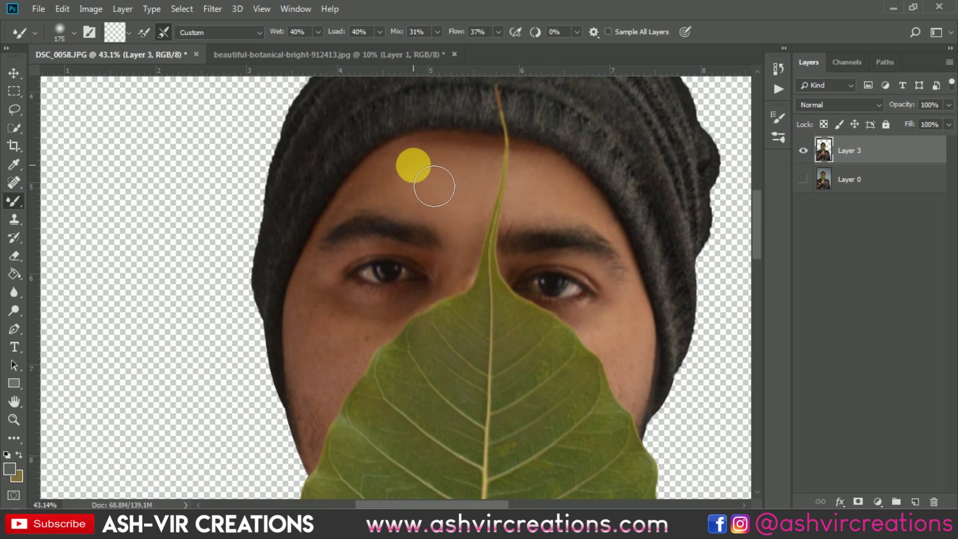
{"action": "mouse_move", "coordinate": [434, 186]}
{"action": "left_mouse_down"}
{"action": "mouse_move", "coordinate": [492, 186]}
{"action": "mouse_move", "coordinate": [523, 261]}
{"action": "left_mouse_up"}
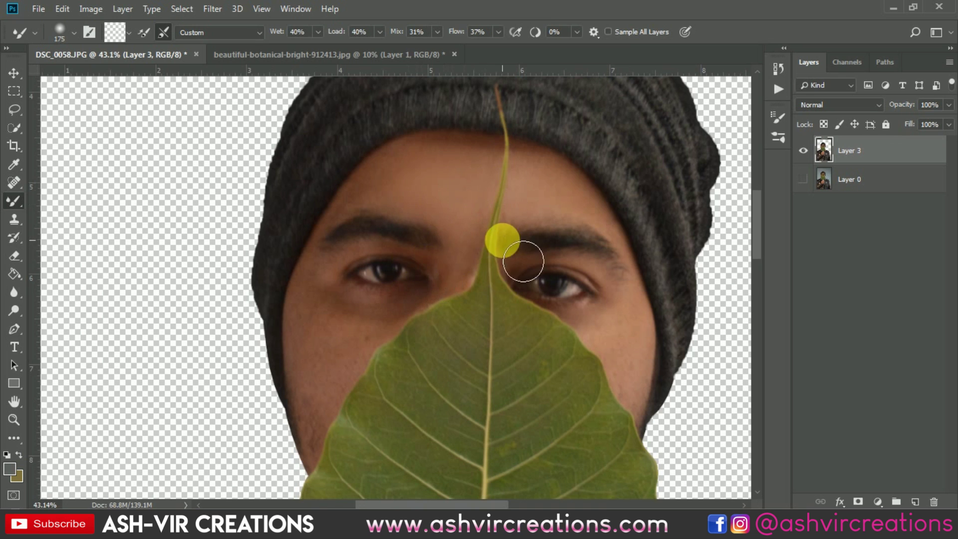
{"action": "scroll", "coordinate": [524, 262], "scroll_direction": "down", "scroll_amount": 3}
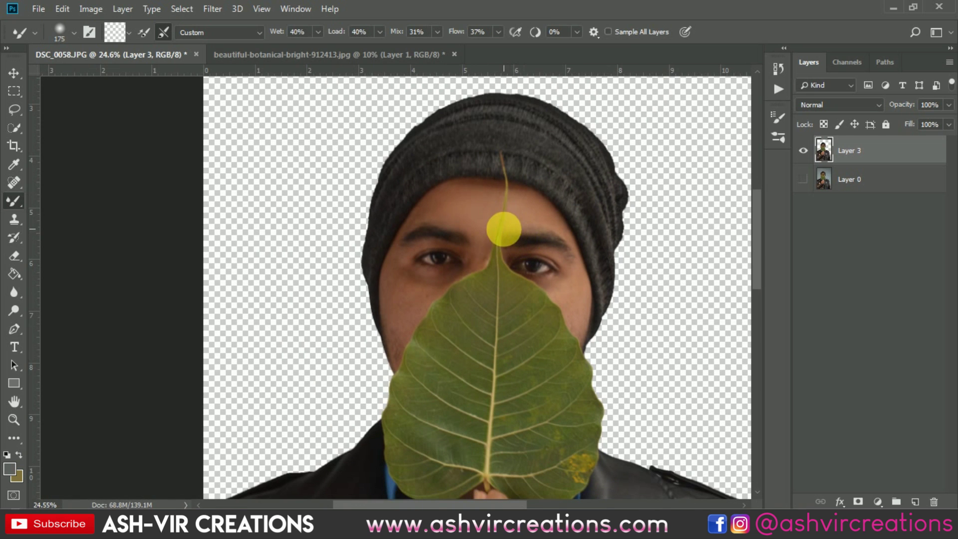
{"action": "scroll", "coordinate": [502, 224], "scroll_direction": "up", "scroll_amount": 6}
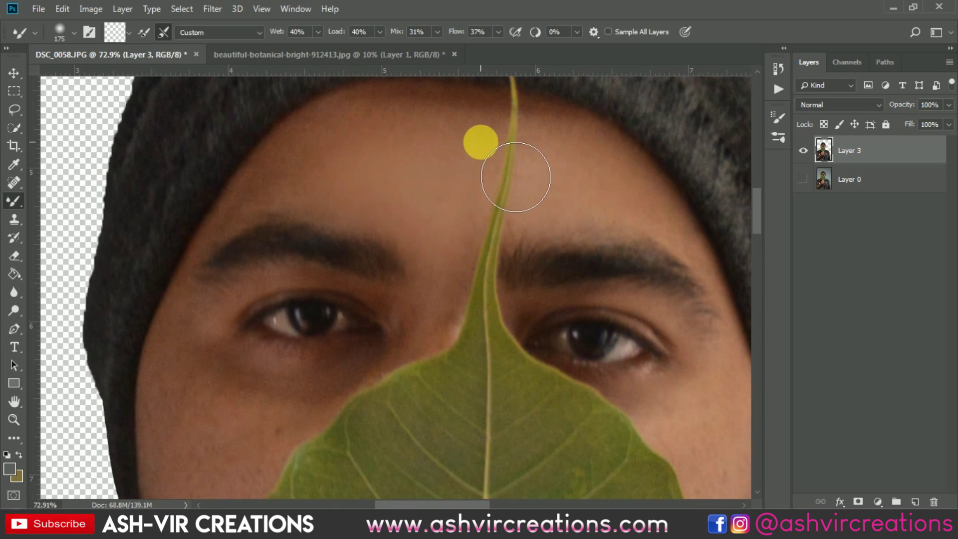
Step: Smooth the skin on both cheeks and around the eyes with the Mixer Brush at sizes 125 and 90
{"action": "key", "text": "bracketleft"}
{"action": "key", "text": "bracketleft"}
{"action": "key", "text": "bracketleft"}
{"action": "scroll", "coordinate": [470, 214], "scroll_direction": "down", "scroll_amount": 2}
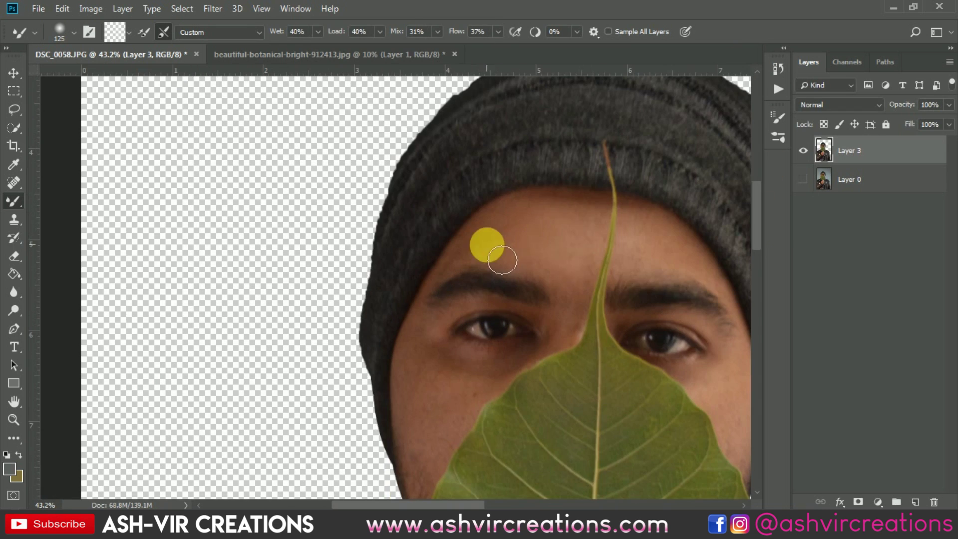
{"action": "scroll", "coordinate": [502, 260], "scroll_direction": "down", "scroll_amount": 2}
{"action": "scroll", "coordinate": [520, 225], "scroll_direction": "up", "scroll_amount": 2}
{"action": "scroll", "coordinate": [465, 332], "scroll_direction": "up", "scroll_amount": 1}
{"action": "scroll", "coordinate": [482, 224], "scroll_direction": "right", "scroll_amount": 5}
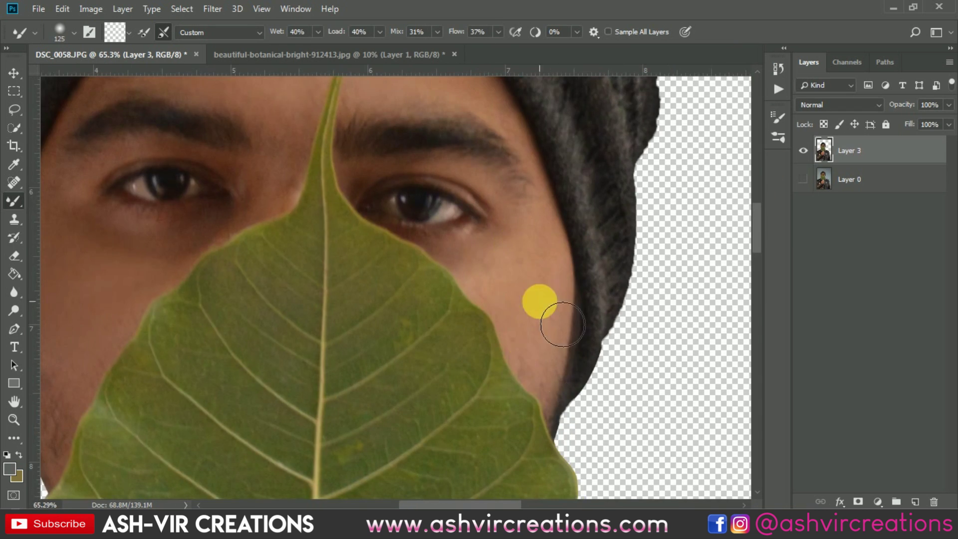
{"action": "scroll", "coordinate": [563, 325], "scroll_direction": "down", "scroll_amount": 2}
{"action": "scroll", "coordinate": [464, 216], "scroll_direction": "up", "scroll_amount": 2}
{"action": "scroll", "coordinate": [165, 276], "scroll_direction": "left", "scroll_amount": 3}
{"action": "scroll", "coordinate": [165, 276], "scroll_direction": "down", "scroll_amount": 1}
{"action": "key", "text": "bracketleft"}
{"action": "key", "text": "bracketleft"}
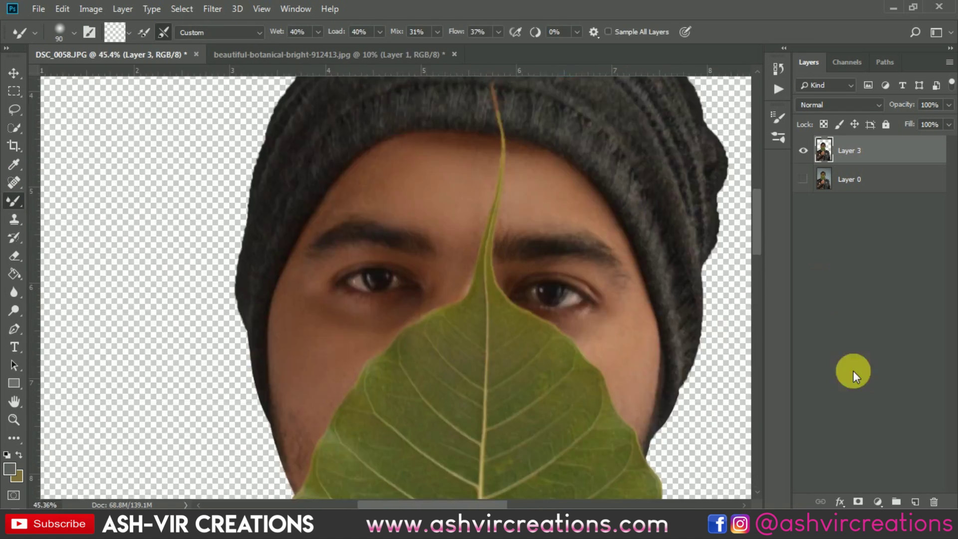
{"action": "scroll", "coordinate": [436, 158], "scroll_direction": "up", "scroll_amount": 2}
{"action": "key", "text": "v"}
Step: Make a rectangular marquee selection covering the man's head and most of his jacket
{"action": "scroll", "coordinate": [460, 284], "scroll_direction": "down", "scroll_amount": 5}
{"action": "scroll", "coordinate": [738, 229], "scroll_direction": "up", "scroll_amount": 1}
{"action": "scroll", "coordinate": [739, 229], "scroll_direction": "down", "scroll_amount": 1}
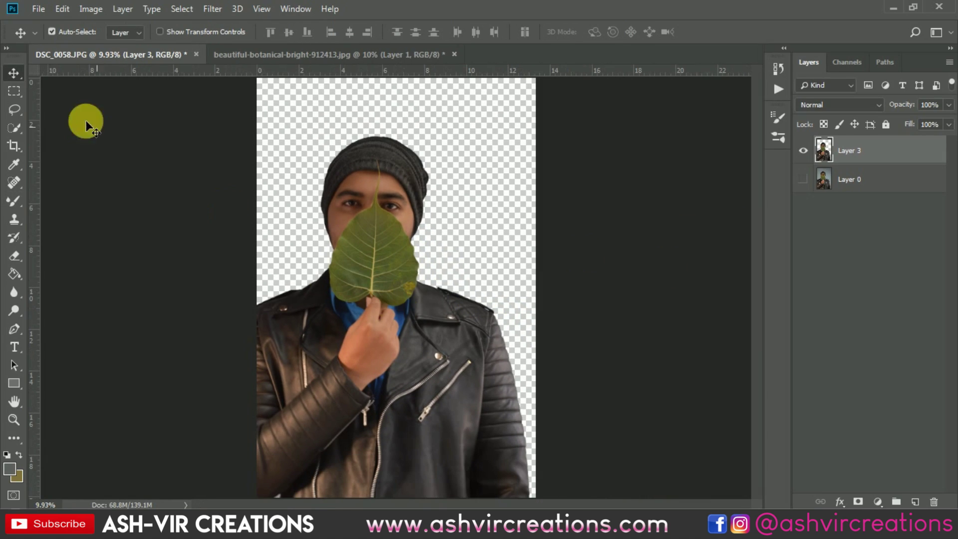
{"action": "left_click", "coordinate": [14, 92]}
{"action": "scroll", "coordinate": [185, 190], "scroll_direction": "down", "scroll_amount": 1}
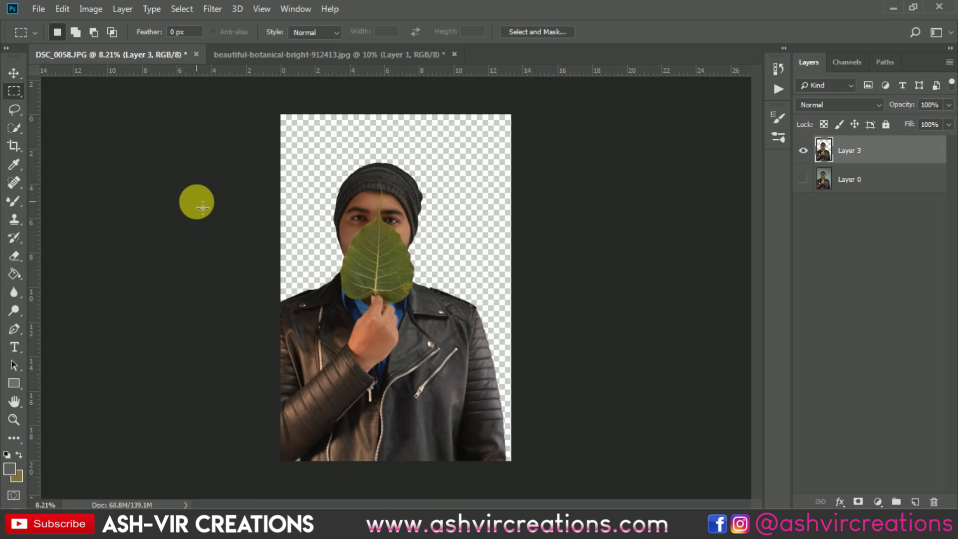
{"action": "scroll", "coordinate": [202, 207], "scroll_direction": "up", "scroll_amount": 1}
{"action": "left_click_drag", "start_coordinate": [264, 122], "coordinate": [449, 459]}
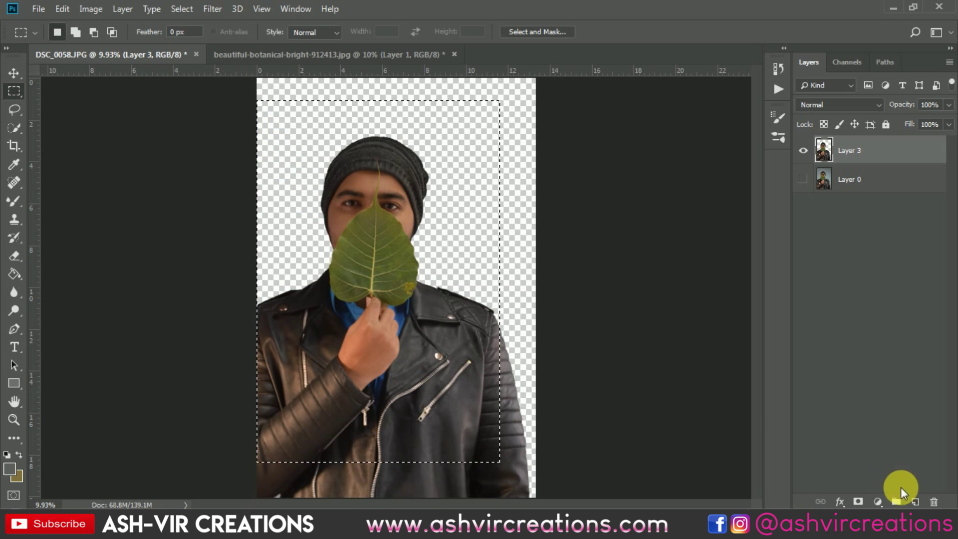
Step: Add a new layer above Layer 3 and fill the selection with 50% Gray in Normal mode at 100% opacity
{"action": "left_click", "coordinate": [915, 502]}
{"action": "right_click", "coordinate": [372, 182]}
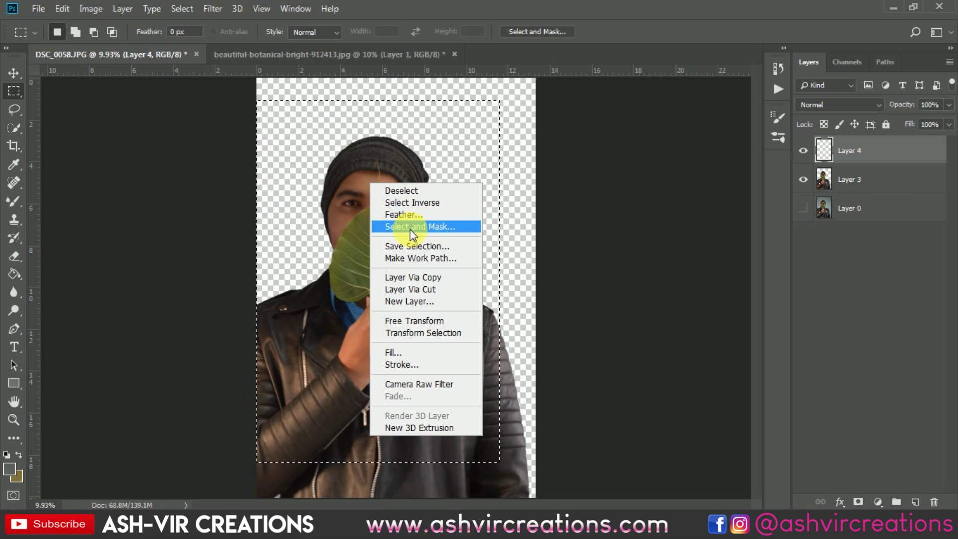
{"action": "left_click", "coordinate": [422, 365]}
{"action": "left_click", "coordinate": [469, 206]}
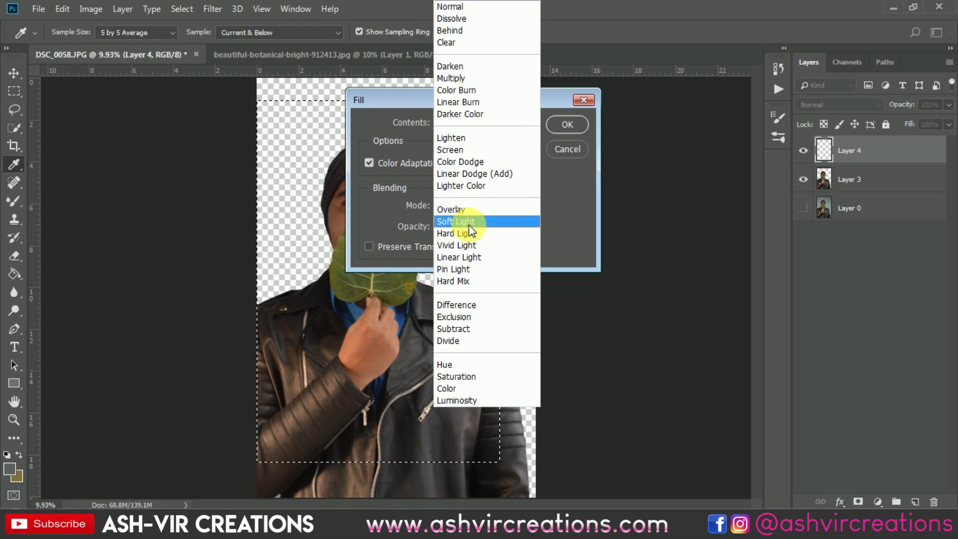
{"action": "left_click", "coordinate": [407, 191]}
{"action": "left_click", "coordinate": [463, 122]}
{"action": "left_click", "coordinate": [464, 231]}
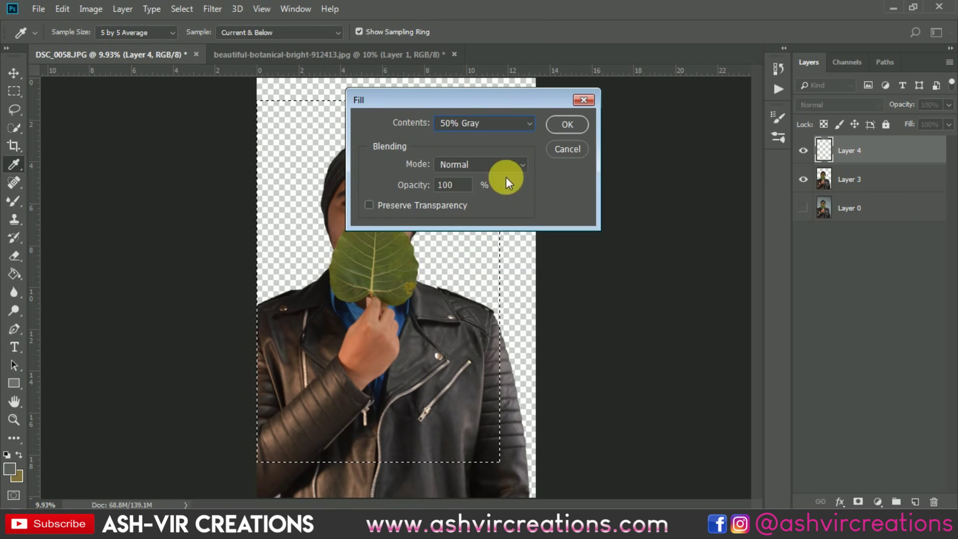
{"action": "key", "text": "m"}
{"action": "left_click", "coordinate": [558, 126]}
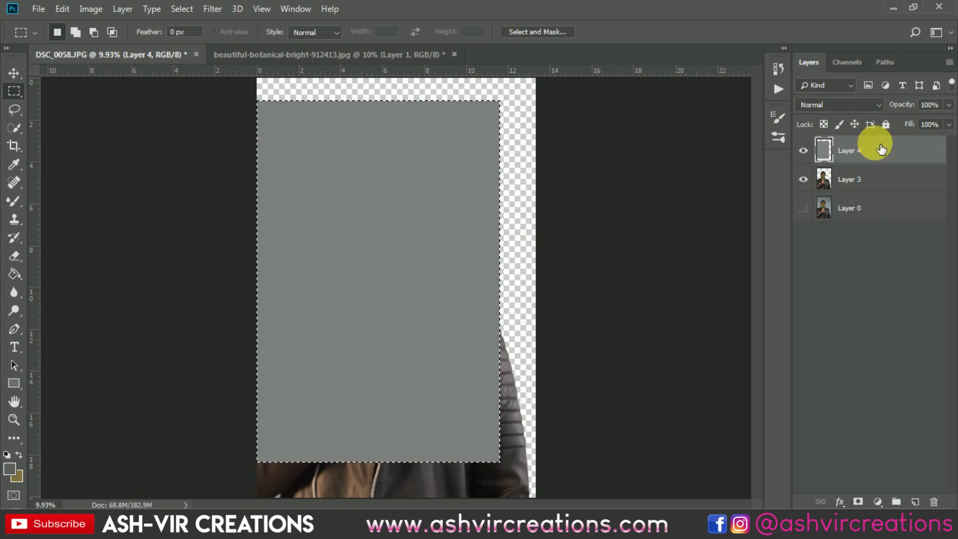
Step: Clip Layer 4 to Layer 3 with a clipping mask and set its blend mode to Overlay
{"action": "right_click", "coordinate": [876, 150]}
{"action": "left_click", "coordinate": [747, 245]}
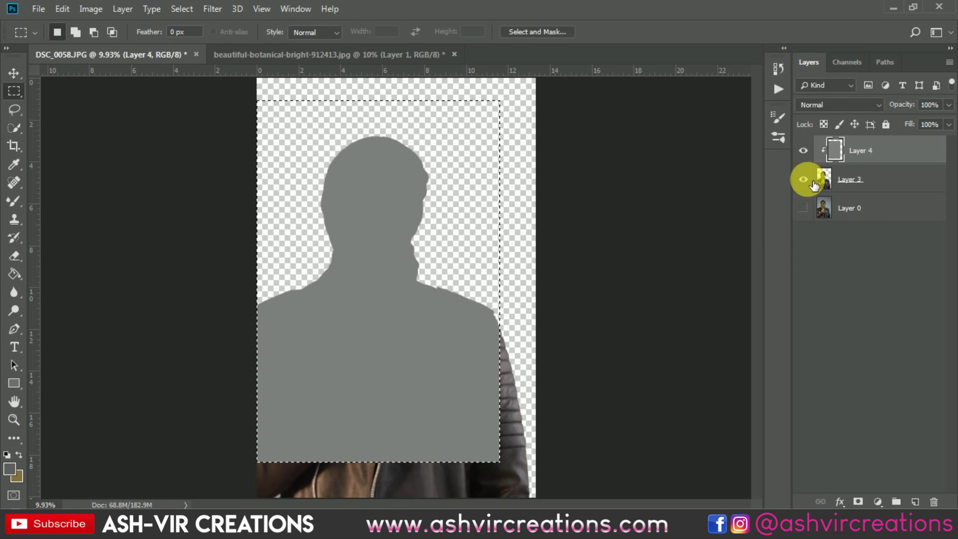
{"action": "left_click", "coordinate": [827, 102]}
{"action": "left_click", "coordinate": [809, 276]}
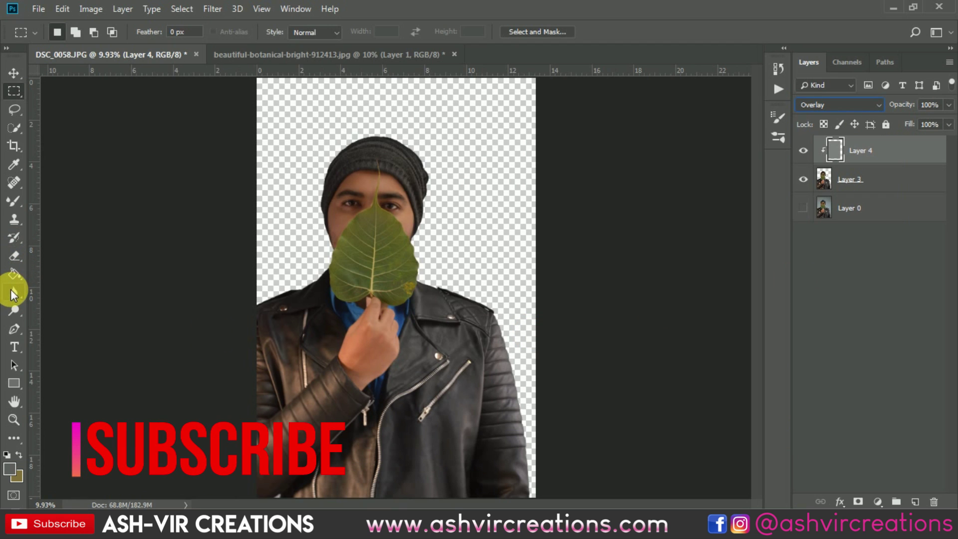
Step: Brighten the forehead on Layer 4 with the Dodge tool in the Midtones range at 10% exposure and brush size 500
{"action": "left_click", "coordinate": [16, 310]}
{"action": "left_click", "coordinate": [64, 306]}
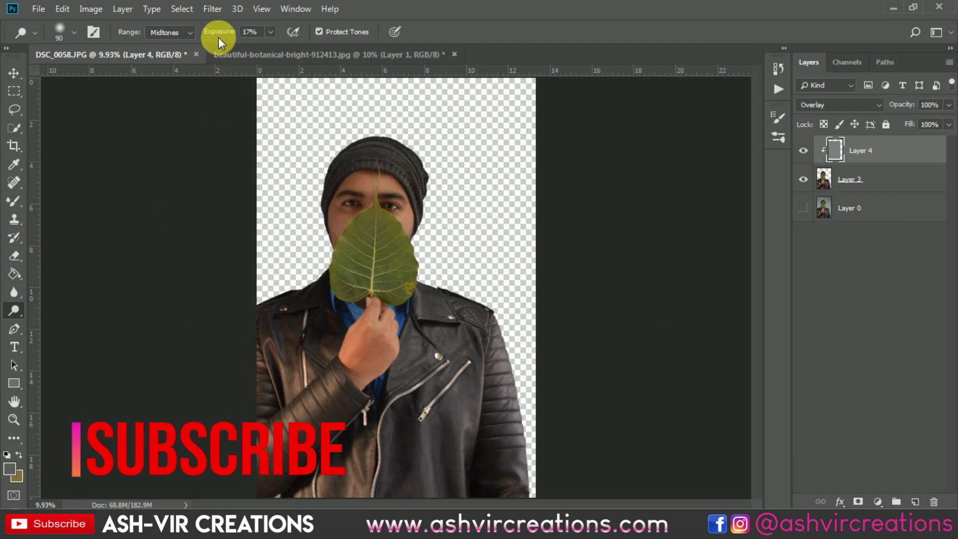
{"action": "left_click_drag", "start_coordinate": [221, 30], "coordinate": [221, 39]}
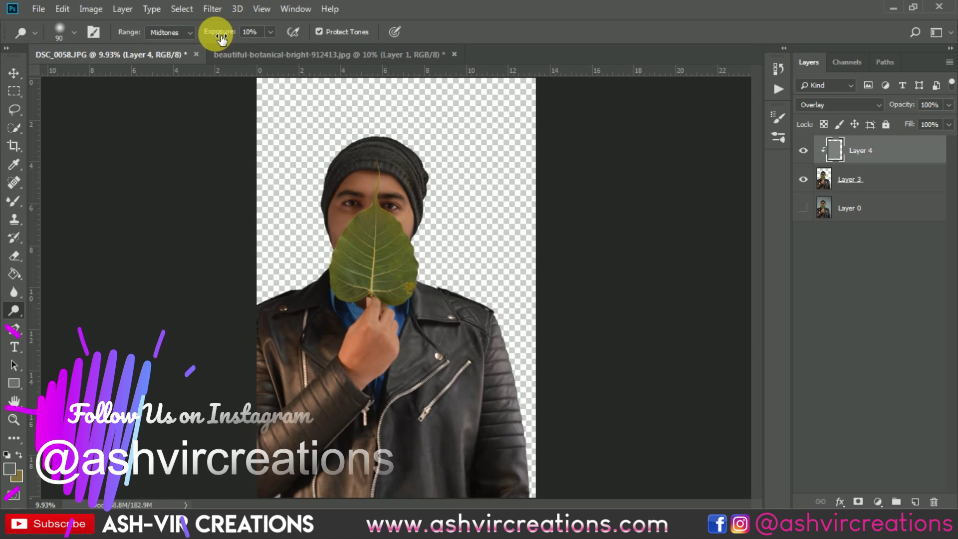
{"action": "key", "text": "ctrl+plus"}
{"action": "key", "text": "ctrl+plus"}
{"action": "key", "text": "ctrl+plus"}
{"action": "scroll", "coordinate": [406, 295], "scroll_direction": "up", "scroll_amount": 5}
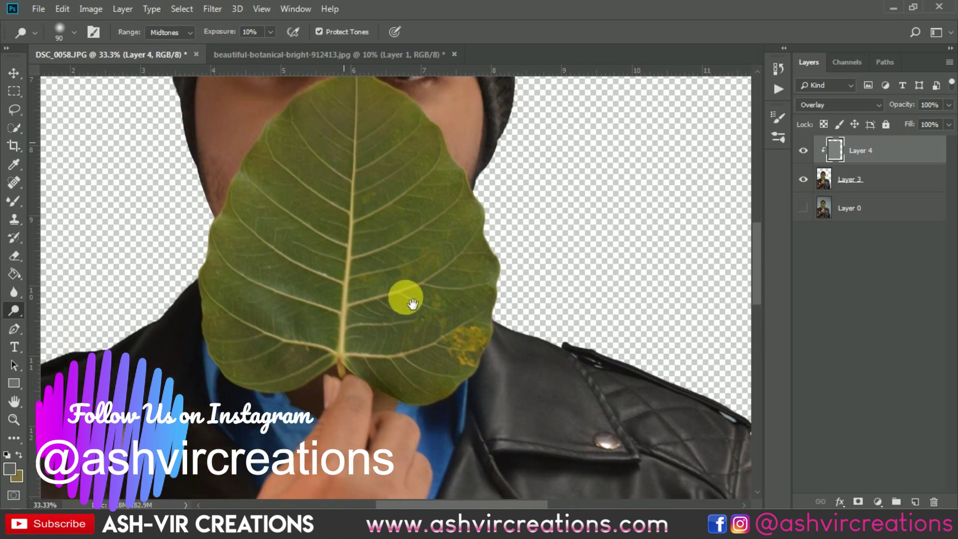
{"action": "scroll", "coordinate": [389, 214], "scroll_direction": "up", "scroll_amount": 1}
{"action": "scroll", "coordinate": [400, 194], "scroll_direction": "up", "scroll_amount": 1}
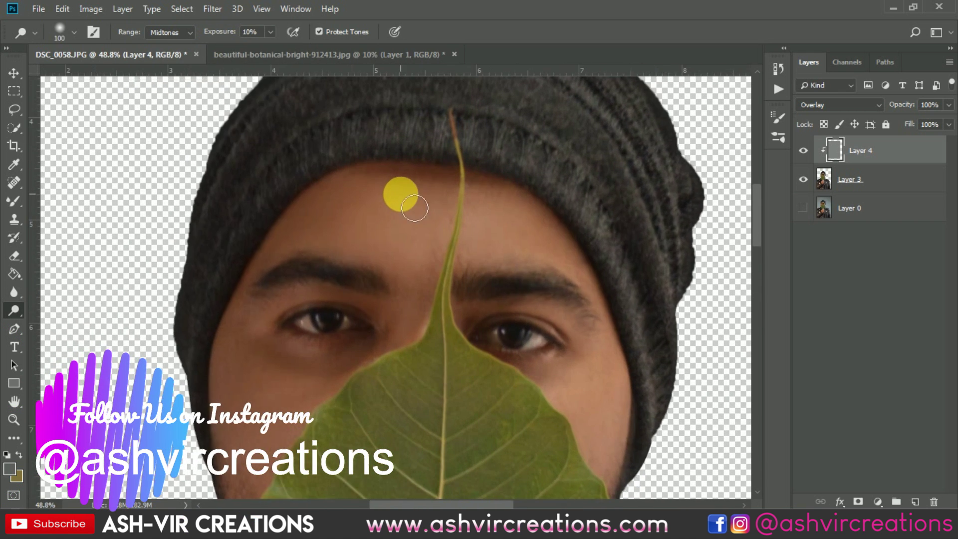
{"action": "key", "text": "bracketright"}
{"action": "key", "text": "bracketright"}
{"action": "key", "text": "bracketright"}
{"action": "key", "text": "bracketright"}
{"action": "key", "text": "bracketright"}
{"action": "key", "text": "bracketright"}
{"action": "key", "text": "bracketright"}
{"action": "key", "text": "bracketright"}
{"action": "key", "text": "bracketright"}
{"action": "mouse_move", "coordinate": [406, 214]}
{"action": "left_mouse_down"}
{"action": "mouse_move", "coordinate": [365, 222]}
{"action": "mouse_move", "coordinate": [481, 226]}
{"action": "left_mouse_up"}
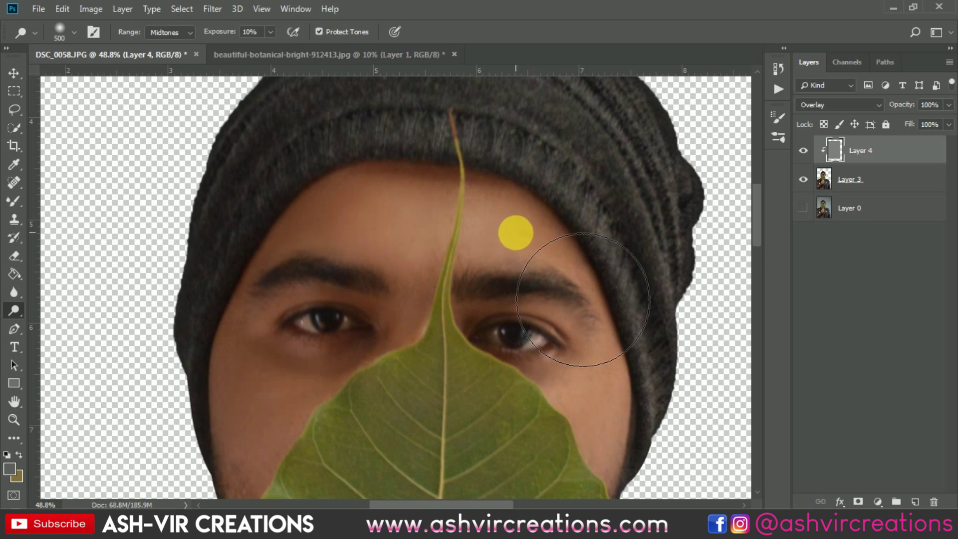
Step: Dodge the eye and upper cheek on the image's left side of the leaf stem at brush size 300
{"action": "key", "text": "bracketleft"}
{"action": "left_click_drag", "start_coordinate": [358, 321], "coordinate": [318, 323]}
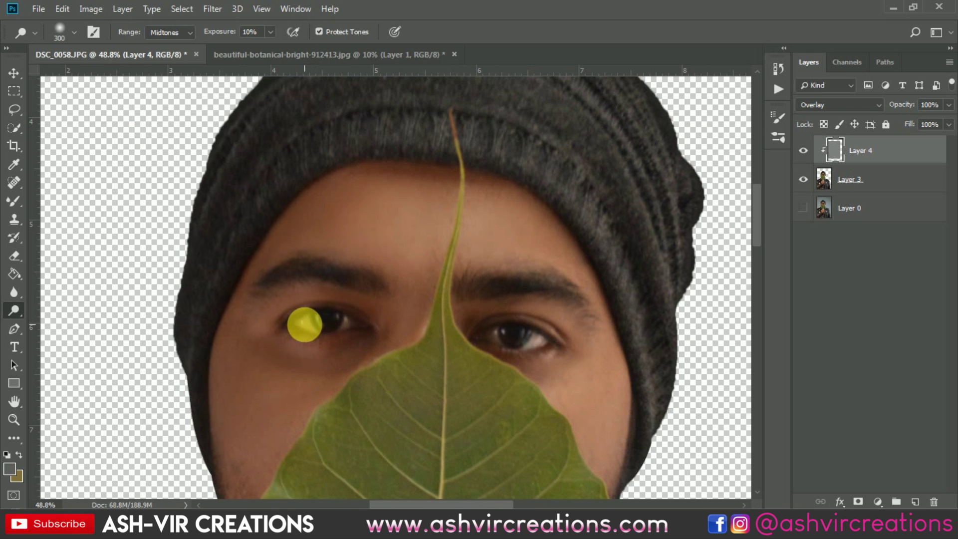
{"action": "mouse_move", "coordinate": [345, 352]}
{"action": "left_mouse_down"}
{"action": "mouse_move", "coordinate": [336, 374]}
{"action": "mouse_move", "coordinate": [417, 364]}
{"action": "mouse_move", "coordinate": [315, 360]}
{"action": "mouse_move", "coordinate": [306, 327]}
{"action": "mouse_move", "coordinate": [332, 358]}
{"action": "mouse_move", "coordinate": [381, 342]}
{"action": "mouse_move", "coordinate": [285, 417]}
{"action": "mouse_move", "coordinate": [271, 359]}
{"action": "mouse_move", "coordinate": [460, 393]}
{"action": "left_mouse_up"}
{"action": "scroll", "coordinate": [346, 358], "scroll_direction": "down", "scroll_amount": 3}
{"action": "key", "text": "bracketleft"}
{"action": "key", "text": "bracketleft"}
{"action": "key", "text": "bracketright"}
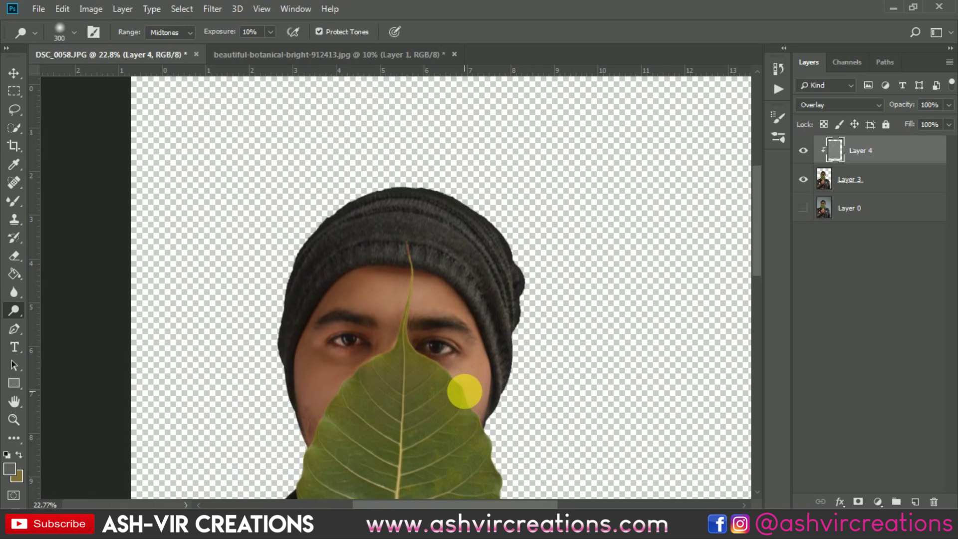
Step: Dodge the eye on the image's right side of the leaf stem and the skin beneath it at brush size 300
{"action": "scroll", "coordinate": [464, 389], "scroll_direction": "up", "scroll_amount": 1}
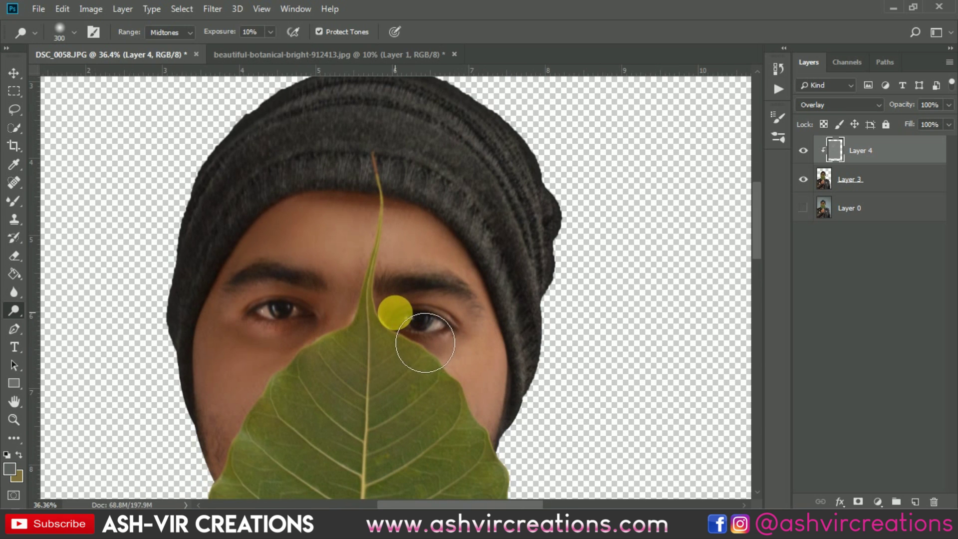
{"action": "mouse_move", "coordinate": [426, 343]}
{"action": "left_mouse_down"}
{"action": "mouse_move", "coordinate": [488, 364]}
{"action": "mouse_move", "coordinate": [427, 262]}
{"action": "mouse_move", "coordinate": [406, 280]}
{"action": "mouse_move", "coordinate": [519, 269]}
{"action": "mouse_move", "coordinate": [490, 240]}
{"action": "mouse_move", "coordinate": [519, 210]}
{"action": "left_mouse_up"}
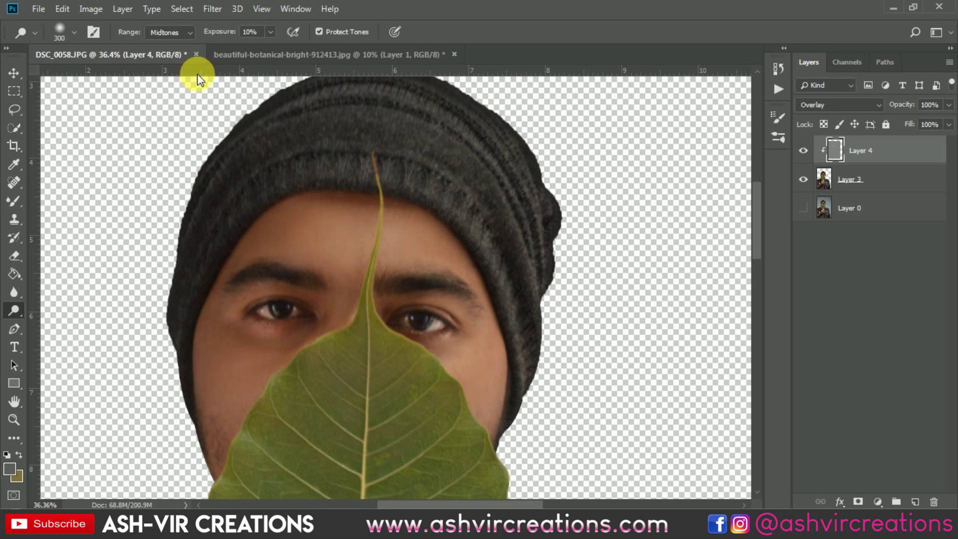
{"action": "mouse_move", "coordinate": [402, 290]}
{"action": "left_mouse_down"}
{"action": "mouse_move", "coordinate": [556, 225]}
{"action": "mouse_move", "coordinate": [414, 249]}
{"action": "mouse_move", "coordinate": [422, 271]}
{"action": "mouse_move", "coordinate": [429, 266]}
{"action": "mouse_move", "coordinate": [358, 261]}
{"action": "mouse_move", "coordinate": [269, 207]}
{"action": "mouse_move", "coordinate": [445, 274]}
{"action": "mouse_move", "coordinate": [397, 264]}
{"action": "mouse_move", "coordinate": [401, 278]}
{"action": "mouse_move", "coordinate": [386, 269]}
{"action": "mouse_move", "coordinate": [385, 253]}
{"action": "mouse_move", "coordinate": [360, 273]}
{"action": "mouse_move", "coordinate": [396, 300]}
{"action": "mouse_move", "coordinate": [485, 294]}
{"action": "mouse_move", "coordinate": [473, 309]}
{"action": "mouse_move", "coordinate": [347, 346]}
{"action": "mouse_move", "coordinate": [361, 345]}
{"action": "mouse_move", "coordinate": [319, 342]}
{"action": "mouse_move", "coordinate": [522, 345]}
{"action": "mouse_move", "coordinate": [468, 348]}
{"action": "mouse_move", "coordinate": [518, 355]}
{"action": "mouse_move", "coordinate": [491, 376]}
{"action": "mouse_move", "coordinate": [514, 376]}
{"action": "mouse_move", "coordinate": [515, 364]}
{"action": "mouse_move", "coordinate": [468, 365]}
{"action": "mouse_move", "coordinate": [513, 356]}
{"action": "mouse_move", "coordinate": [509, 365]}
{"action": "mouse_move", "coordinate": [494, 353]}
{"action": "mouse_move", "coordinate": [465, 361]}
{"action": "mouse_move", "coordinate": [519, 371]}
{"action": "mouse_move", "coordinate": [469, 368]}
{"action": "left_mouse_up"}
{"action": "key", "text": "h"}
{"action": "mouse_move", "coordinate": [339, 364]}
{"action": "left_mouse_down"}
{"action": "mouse_move", "coordinate": [302, 346]}
{"action": "mouse_move", "coordinate": [390, 354]}
{"action": "mouse_move", "coordinate": [406, 327]}
{"action": "mouse_move", "coordinate": [402, 363]}
{"action": "mouse_move", "coordinate": [420, 316]}
{"action": "mouse_move", "coordinate": [381, 391]}
{"action": "left_mouse_up"}
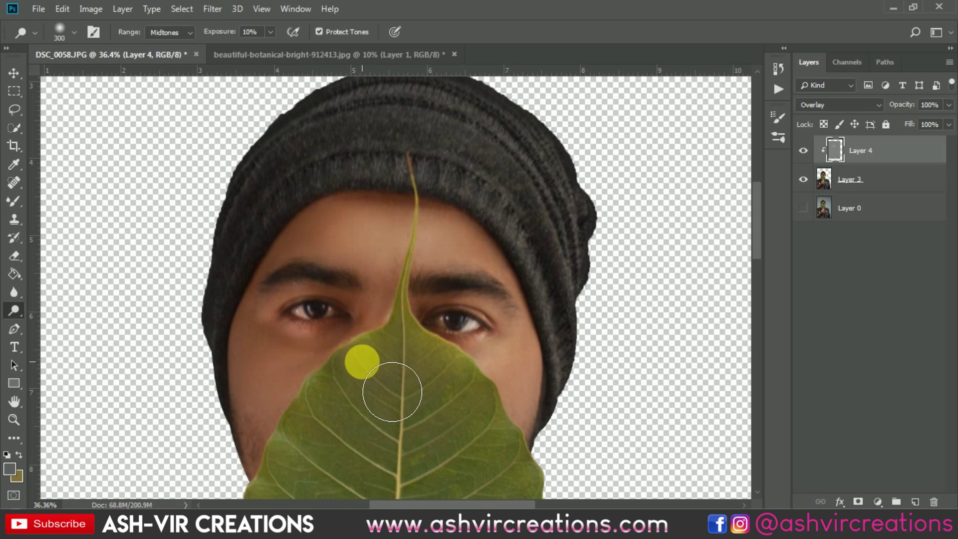
Step: Compare the face before and after dodging by hiding and showing Layer 4
{"action": "scroll", "coordinate": [381, 391], "scroll_direction": "down", "scroll_amount": 3}
{"action": "left_click_drag", "start_coordinate": [429, 417], "coordinate": [374, 383]}
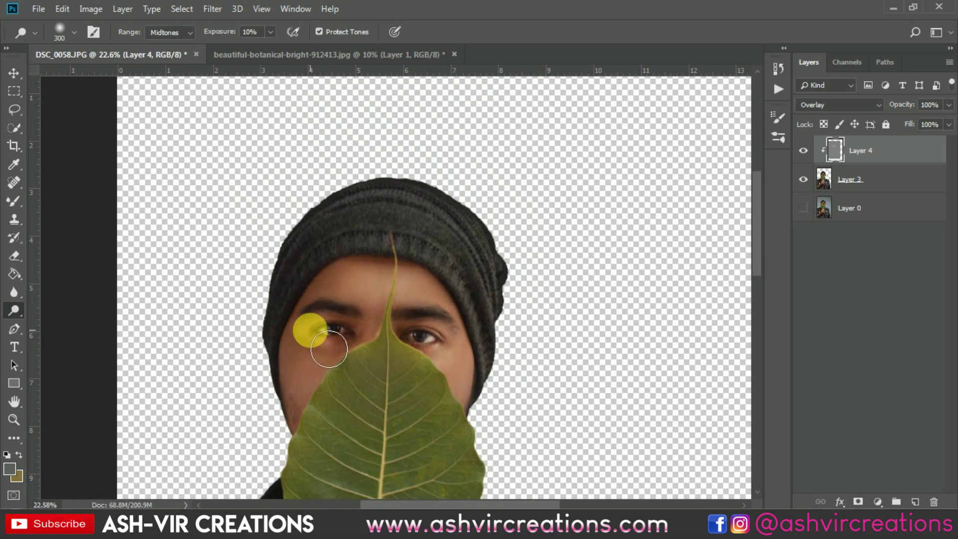
{"action": "mouse_move", "coordinate": [329, 349]}
{"action": "left_mouse_down"}
{"action": "mouse_move", "coordinate": [368, 350]}
{"action": "mouse_move", "coordinate": [350, 378]}
{"action": "mouse_move", "coordinate": [385, 387]}
{"action": "mouse_move", "coordinate": [365, 361]}
{"action": "mouse_move", "coordinate": [325, 365]}
{"action": "mouse_move", "coordinate": [339, 397]}
{"action": "mouse_move", "coordinate": [331, 442]}
{"action": "mouse_move", "coordinate": [405, 442]}
{"action": "mouse_move", "coordinate": [439, 390]}
{"action": "mouse_move", "coordinate": [497, 364]}
{"action": "left_mouse_up"}
{"action": "scroll", "coordinate": [496, 364], "scroll_direction": "down", "scroll_amount": 5}
{"action": "left_click_drag", "start_coordinate": [390, 344], "coordinate": [356, 240]}
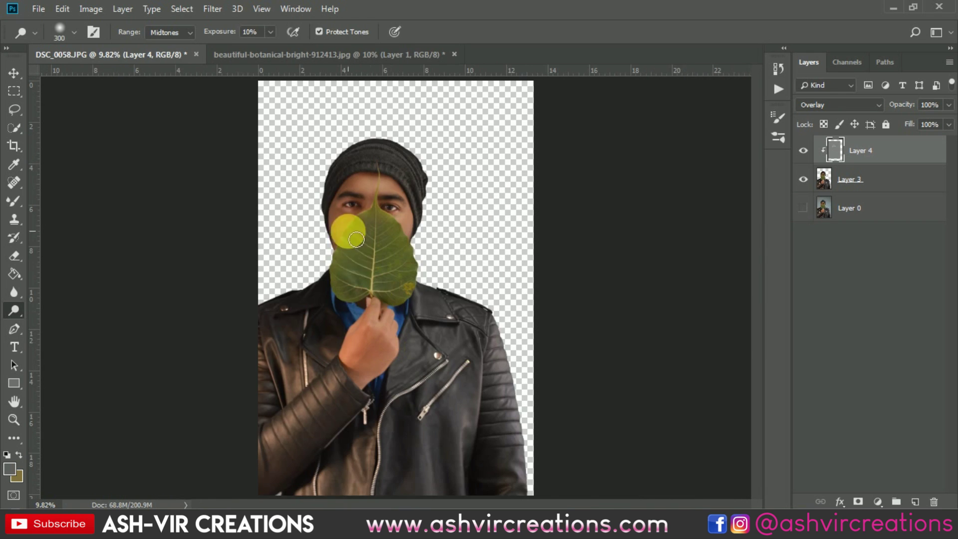
{"action": "scroll", "coordinate": [356, 239], "scroll_direction": "up", "scroll_amount": 4}
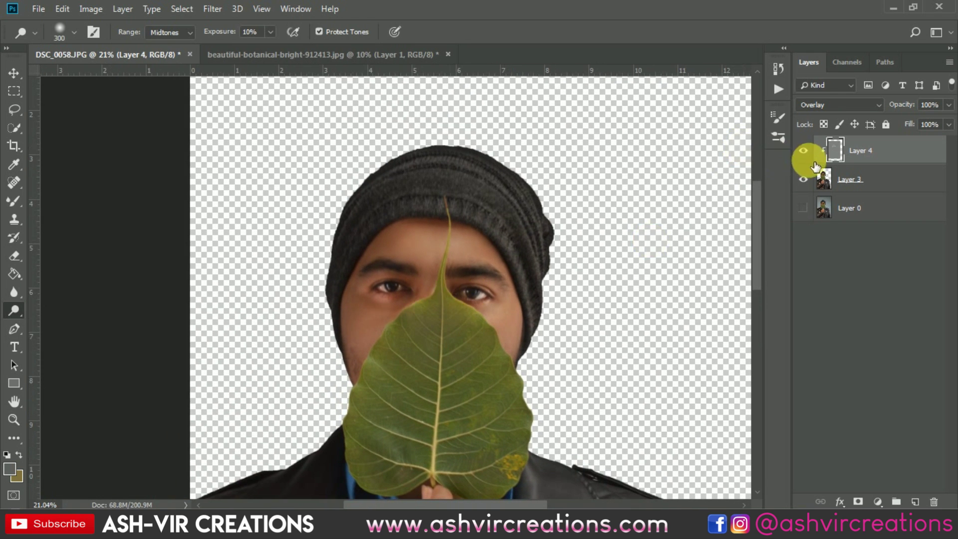
{"action": "left_click", "coordinate": [803, 150]}
{"action": "left_click", "coordinate": [804, 151]}
{"action": "left_click", "coordinate": [804, 151]}
{"action": "left_click", "coordinate": [805, 151]}
{"action": "scroll", "coordinate": [414, 325], "scroll_direction": "up", "scroll_amount": 2}
{"action": "scroll", "coordinate": [419, 330], "scroll_direction": "up", "scroll_amount": 1}
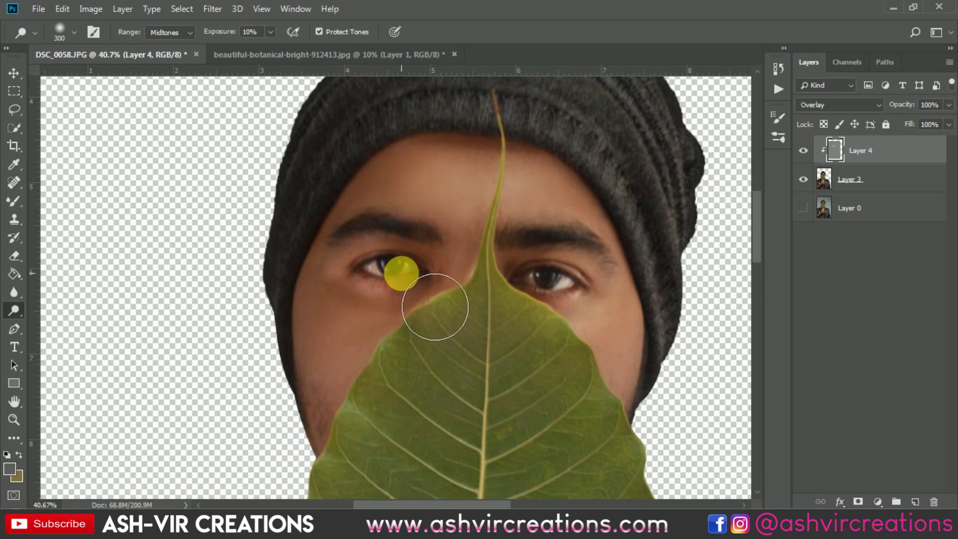
{"action": "left_click", "coordinate": [805, 150]}
{"action": "left_click", "coordinate": [804, 151]}
{"action": "left_click", "coordinate": [803, 151]}
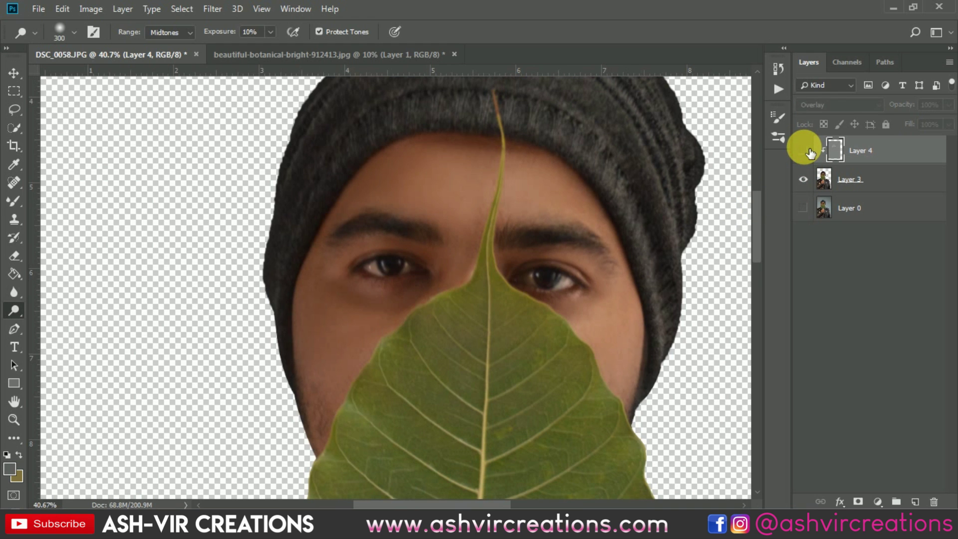
{"action": "left_click", "coordinate": [803, 151]}
Step: Dodge the leaf down to its base at the fingers with brush sizes 175 and 200
{"action": "scroll", "coordinate": [473, 317], "scroll_direction": "down", "scroll_amount": 2}
{"action": "left_click_drag", "start_coordinate": [482, 367], "coordinate": [452, 279]}
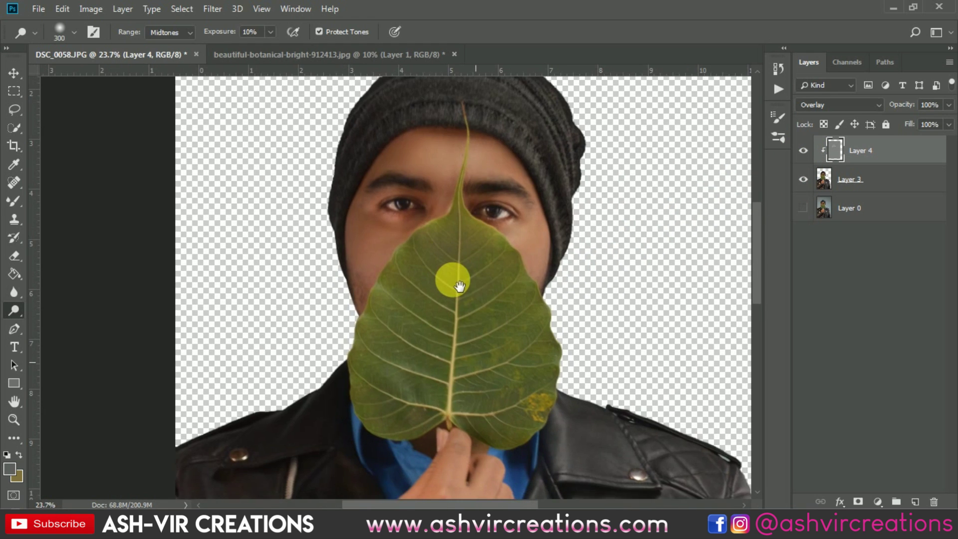
{"action": "key", "text": "bracketleft"}
{"action": "key", "text": "bracketleft"}
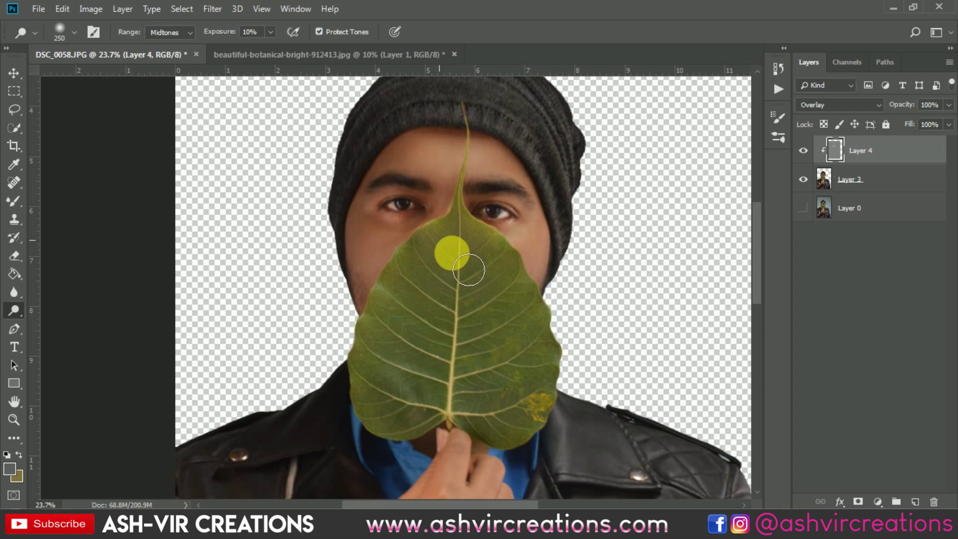
{"action": "key", "text": "bracketleft"}
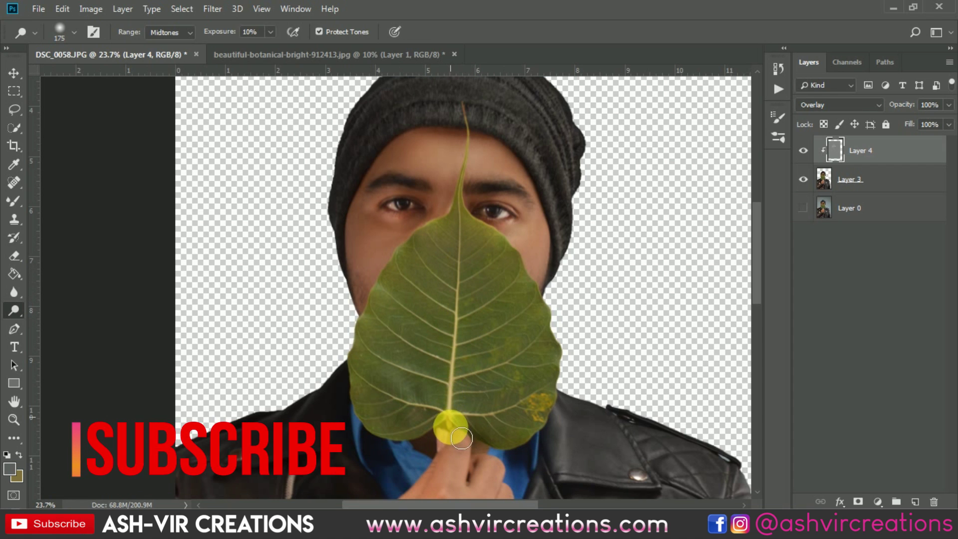
{"action": "mouse_move", "coordinate": [455, 425]}
{"action": "left_mouse_down"}
{"action": "mouse_move", "coordinate": [374, 382]}
{"action": "mouse_move", "coordinate": [512, 429]}
{"action": "mouse_move", "coordinate": [531, 417]}
{"action": "mouse_move", "coordinate": [485, 429]}
{"action": "mouse_move", "coordinate": [465, 397]}
{"action": "mouse_move", "coordinate": [535, 372]}
{"action": "mouse_move", "coordinate": [486, 364]}
{"action": "mouse_move", "coordinate": [509, 356]}
{"action": "mouse_move", "coordinate": [474, 370]}
{"action": "mouse_move", "coordinate": [479, 354]}
{"action": "mouse_move", "coordinate": [532, 333]}
{"action": "mouse_move", "coordinate": [476, 348]}
{"action": "mouse_move", "coordinate": [477, 329]}
{"action": "mouse_move", "coordinate": [509, 302]}
{"action": "mouse_move", "coordinate": [457, 323]}
{"action": "mouse_move", "coordinate": [423, 300]}
{"action": "mouse_move", "coordinate": [418, 284]}
{"action": "mouse_move", "coordinate": [447, 321]}
{"action": "mouse_move", "coordinate": [444, 284]}
{"action": "mouse_move", "coordinate": [478, 307]}
{"action": "mouse_move", "coordinate": [511, 279]}
{"action": "mouse_move", "coordinate": [471, 288]}
{"action": "mouse_move", "coordinate": [473, 260]}
{"action": "mouse_move", "coordinate": [463, 414]}
{"action": "mouse_move", "coordinate": [404, 410]}
{"action": "mouse_move", "coordinate": [427, 425]}
{"action": "mouse_move", "coordinate": [488, 435]}
{"action": "mouse_move", "coordinate": [461, 428]}
{"action": "left_mouse_up"}
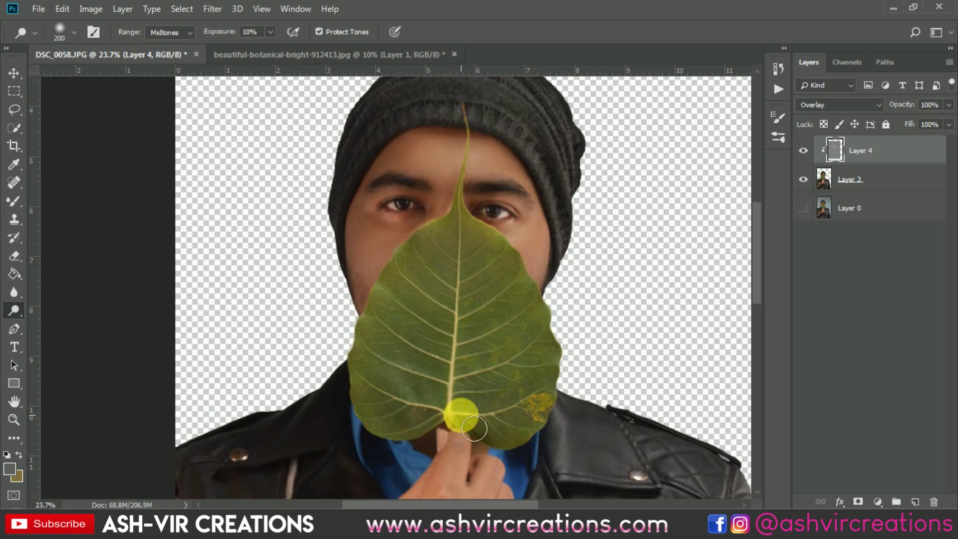
Step: Check Layer 4's effect on the face and further dodge the cheeks and eye areas at brush size 200
{"action": "scroll", "coordinate": [474, 429], "scroll_direction": "down", "scroll_amount": 3}
{"action": "scroll", "coordinate": [419, 395], "scroll_direction": "up", "scroll_amount": 5}
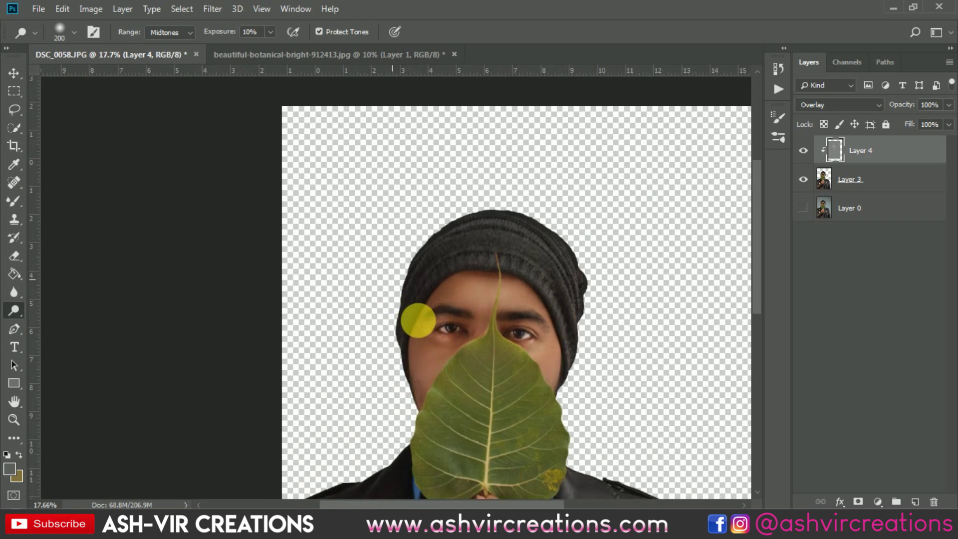
{"action": "left_click", "coordinate": [494, 257]}
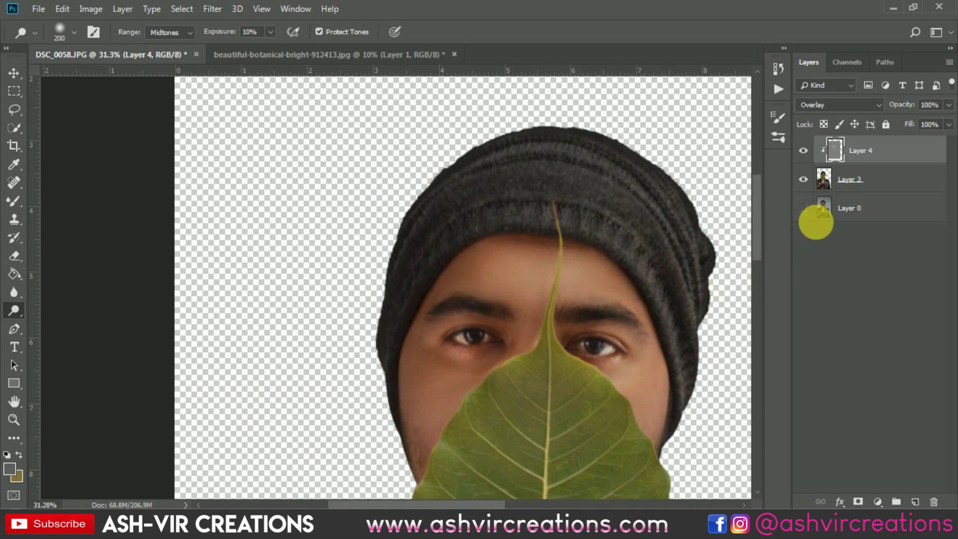
{"action": "left_click", "coordinate": [810, 151]}
{"action": "left_click", "coordinate": [810, 151]}
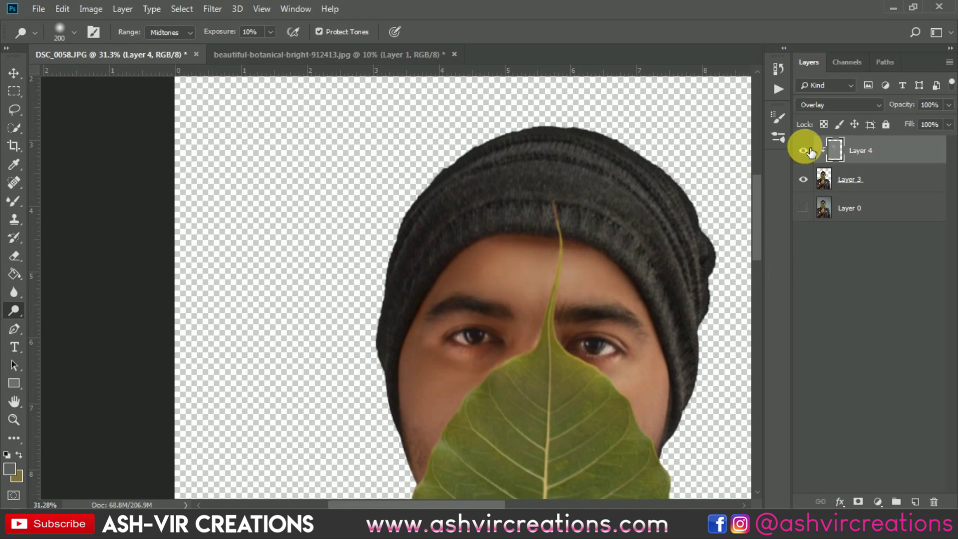
{"action": "mouse_move", "coordinate": [404, 402]}
{"action": "left_mouse_down"}
{"action": "mouse_move", "coordinate": [460, 404]}
{"action": "mouse_move", "coordinate": [492, 385]}
{"action": "mouse_move", "coordinate": [503, 355]}
{"action": "mouse_move", "coordinate": [535, 369]}
{"action": "mouse_move", "coordinate": [526, 379]}
{"action": "mouse_move", "coordinate": [599, 350]}
{"action": "mouse_move", "coordinate": [519, 368]}
{"action": "mouse_move", "coordinate": [601, 360]}
{"action": "mouse_move", "coordinate": [607, 372]}
{"action": "mouse_move", "coordinate": [622, 354]}
{"action": "mouse_move", "coordinate": [599, 345]}
{"action": "mouse_move", "coordinate": [669, 374]}
{"action": "mouse_move", "coordinate": [568, 370]}
{"action": "mouse_move", "coordinate": [593, 348]}
{"action": "mouse_move", "coordinate": [579, 407]}
{"action": "mouse_move", "coordinate": [576, 358]}
{"action": "mouse_move", "coordinate": [589, 363]}
{"action": "mouse_move", "coordinate": [627, 334]}
{"action": "mouse_move", "coordinate": [614, 321]}
{"action": "mouse_move", "coordinate": [648, 376]}
{"action": "mouse_move", "coordinate": [618, 367]}
{"action": "mouse_move", "coordinate": [552, 375]}
{"action": "mouse_move", "coordinate": [516, 424]}
{"action": "mouse_move", "coordinate": [533, 400]}
{"action": "mouse_move", "coordinate": [533, 419]}
{"action": "mouse_move", "coordinate": [559, 404]}
{"action": "mouse_move", "coordinate": [566, 383]}
{"action": "mouse_move", "coordinate": [552, 365]}
{"action": "mouse_move", "coordinate": [478, 364]}
{"action": "mouse_move", "coordinate": [521, 434]}
{"action": "mouse_move", "coordinate": [571, 404]}
{"action": "mouse_move", "coordinate": [577, 362]}
{"action": "mouse_move", "coordinate": [494, 406]}
{"action": "mouse_move", "coordinate": [481, 452]}
{"action": "mouse_move", "coordinate": [481, 355]}
{"action": "mouse_move", "coordinate": [595, 379]}
{"action": "left_mouse_up"}
{"action": "scroll", "coordinate": [648, 377], "scroll_direction": "down", "scroll_amount": 3}
{"action": "scroll", "coordinate": [550, 402], "scroll_direction": "up", "scroll_amount": 3}
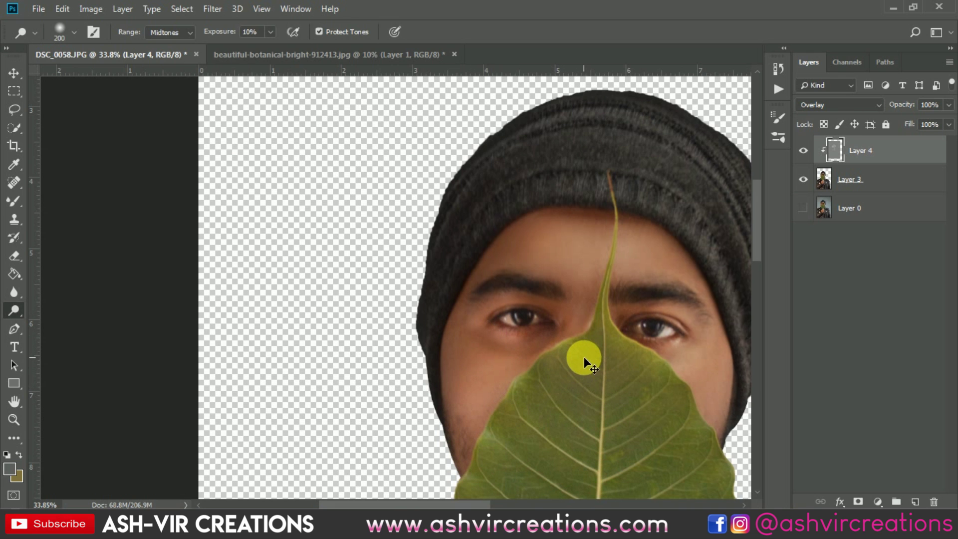
Step: Examine the dodged face at several magnifications with Layer 4 repeatedly hidden and shown
{"action": "scroll", "coordinate": [582, 364], "scroll_direction": "down", "scroll_amount": 5}
{"action": "scroll", "coordinate": [588, 374], "scroll_direction": "up", "scroll_amount": 3}
{"action": "scroll", "coordinate": [663, 368], "scroll_direction": "down", "scroll_amount": 5}
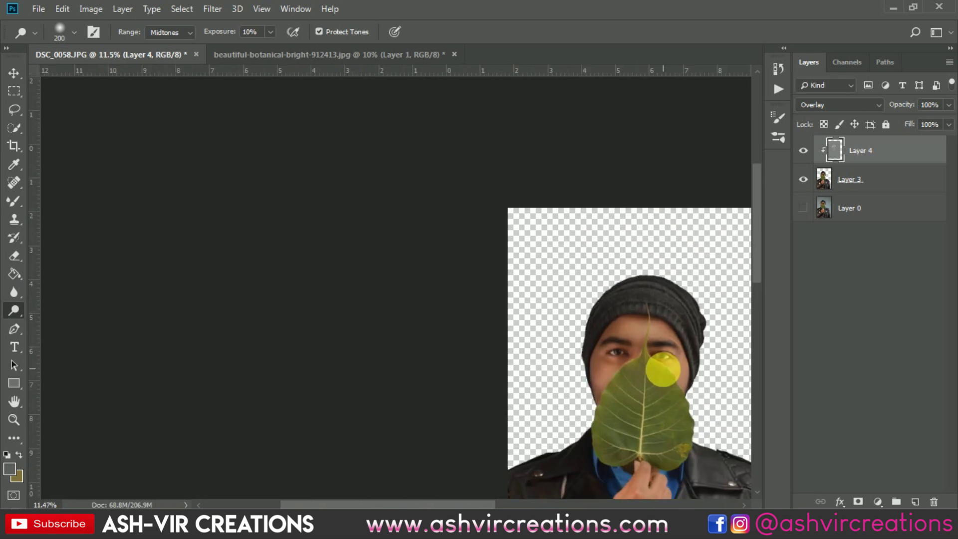
{"action": "scroll", "coordinate": [600, 363], "scroll_direction": "up", "scroll_amount": 3}
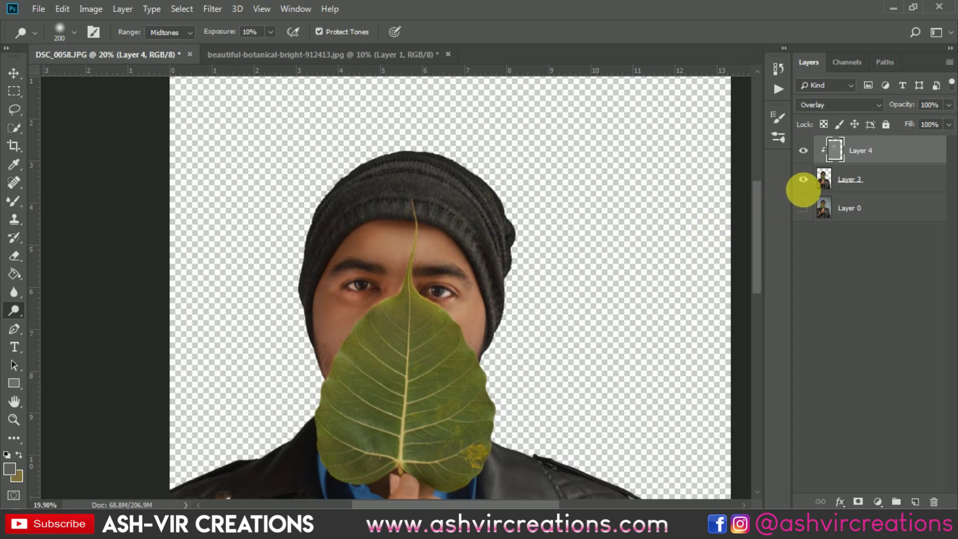
{"action": "left_click", "coordinate": [804, 151]}
{"action": "left_click", "coordinate": [805, 150]}
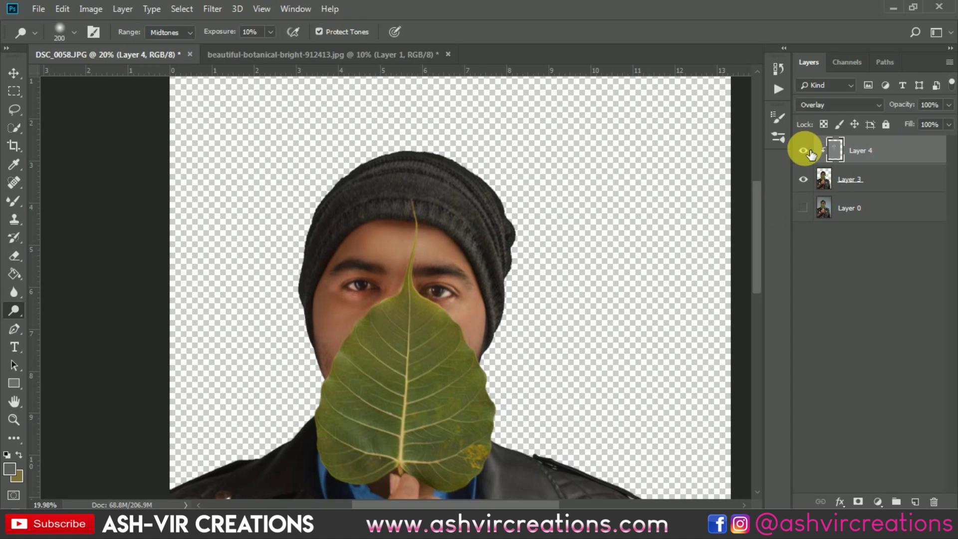
{"action": "left_click", "coordinate": [805, 151]}
{"action": "left_click", "coordinate": [805, 151]}
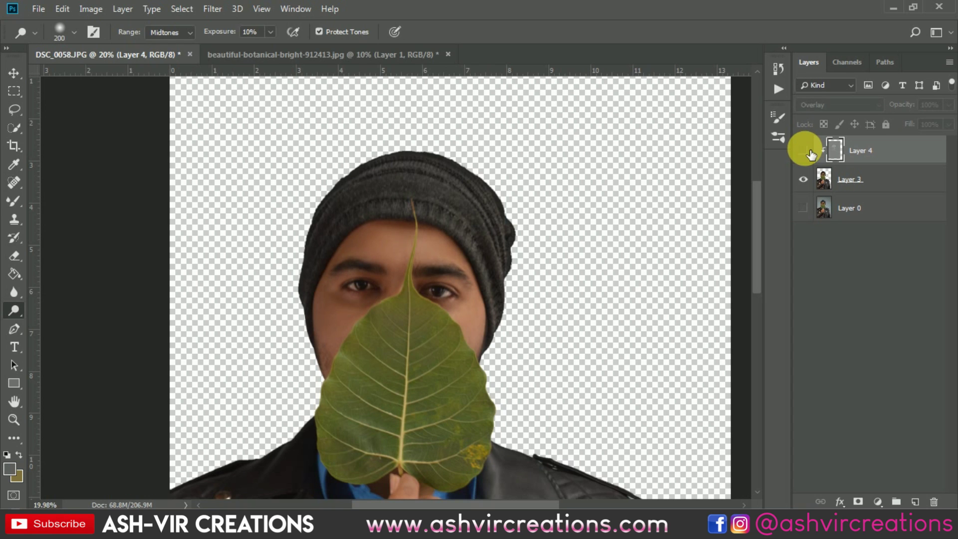
{"action": "left_click", "coordinate": [805, 151]}
{"action": "left_click", "coordinate": [804, 150]}
{"action": "left_click", "coordinate": [805, 151]}
{"action": "left_click", "coordinate": [805, 150]}
{"action": "left_click", "coordinate": [805, 151]}
{"action": "left_click", "coordinate": [804, 151]}
{"action": "left_click", "coordinate": [805, 151]}
{"action": "scroll", "coordinate": [416, 247], "scroll_direction": "up", "scroll_amount": 3}
{"action": "scroll", "coordinate": [414, 248], "scroll_direction": "up", "scroll_amount": 1}
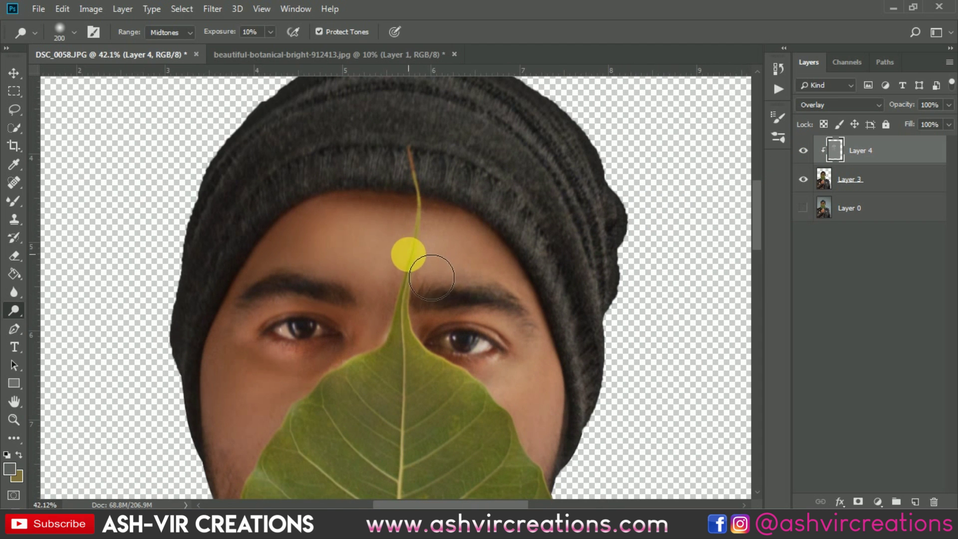
{"action": "scroll", "coordinate": [428, 299], "scroll_direction": "down", "scroll_amount": 3}
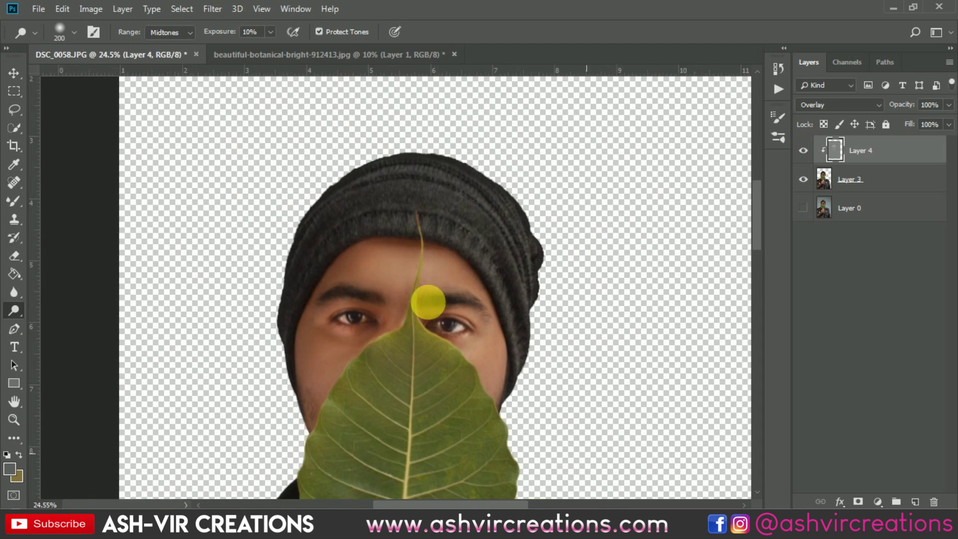
{"action": "left_click", "coordinate": [805, 151]}
{"action": "left_click", "coordinate": [806, 150]}
{"action": "left_click", "coordinate": [806, 150]}
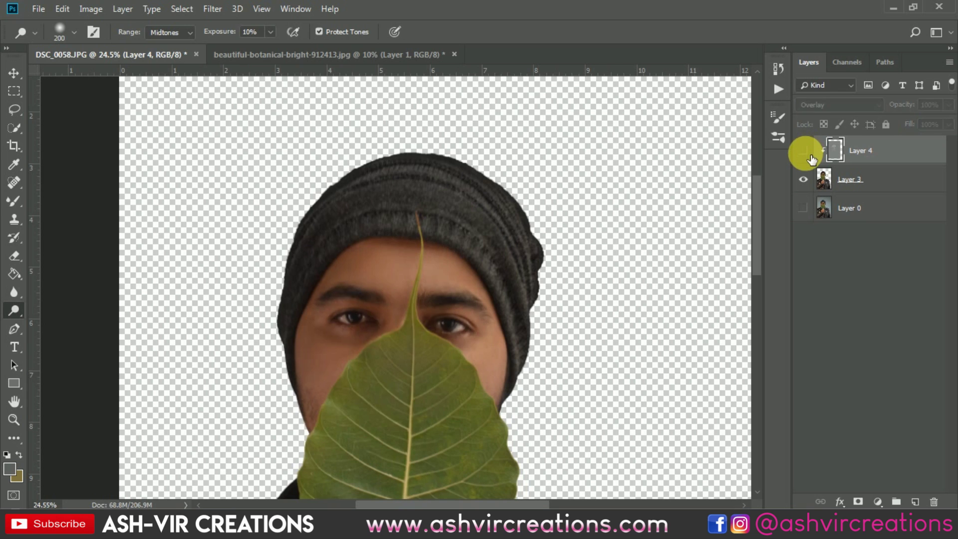
{"action": "left_click", "coordinate": [806, 151]}
Step: Switch to the Move tool and check Layer 4's effect on the full portrait
{"action": "scroll", "coordinate": [494, 270], "scroll_direction": "down", "scroll_amount": 2}
{"action": "scroll", "coordinate": [494, 270], "scroll_direction": "down", "scroll_amount": 1}
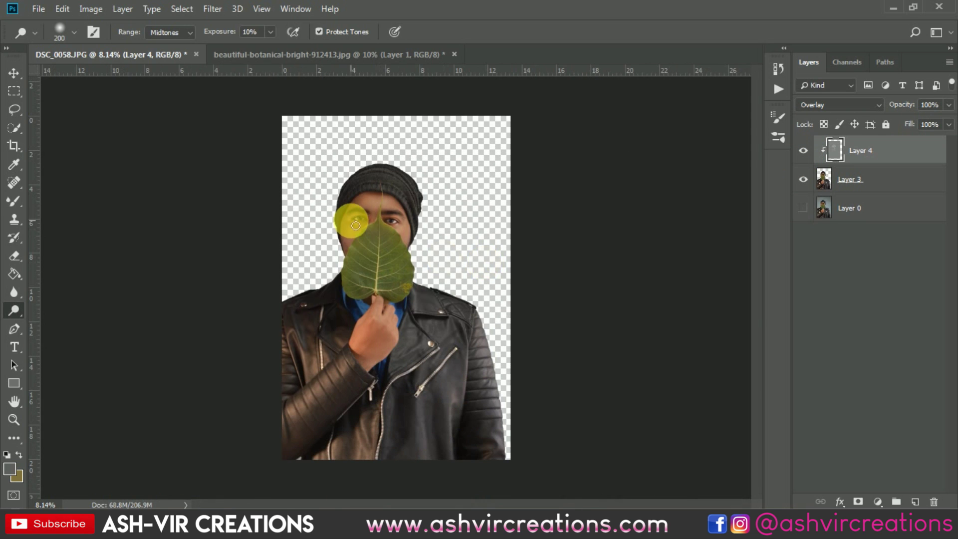
{"action": "scroll", "coordinate": [356, 226], "scroll_direction": "up", "scroll_amount": 1}
{"action": "key", "text": "v"}
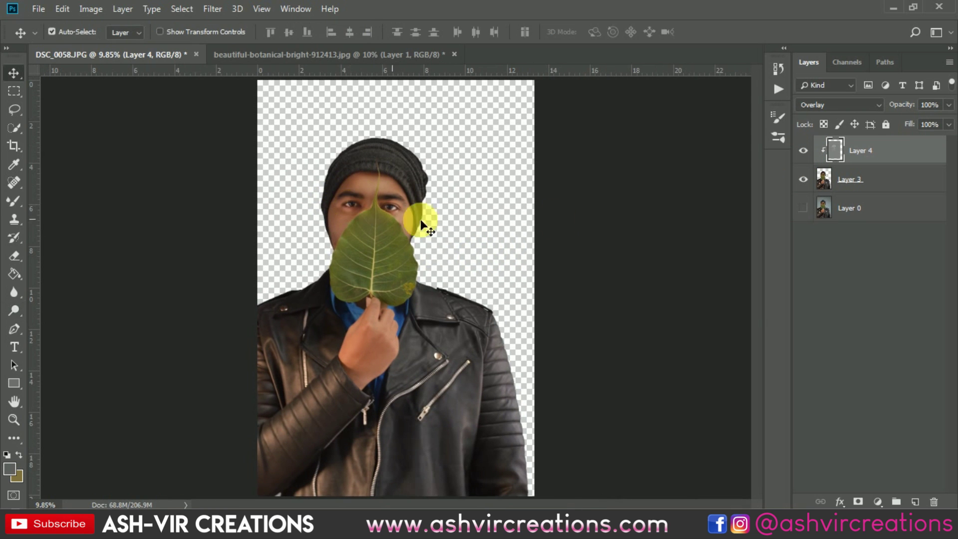
{"action": "left_click", "coordinate": [803, 151]}
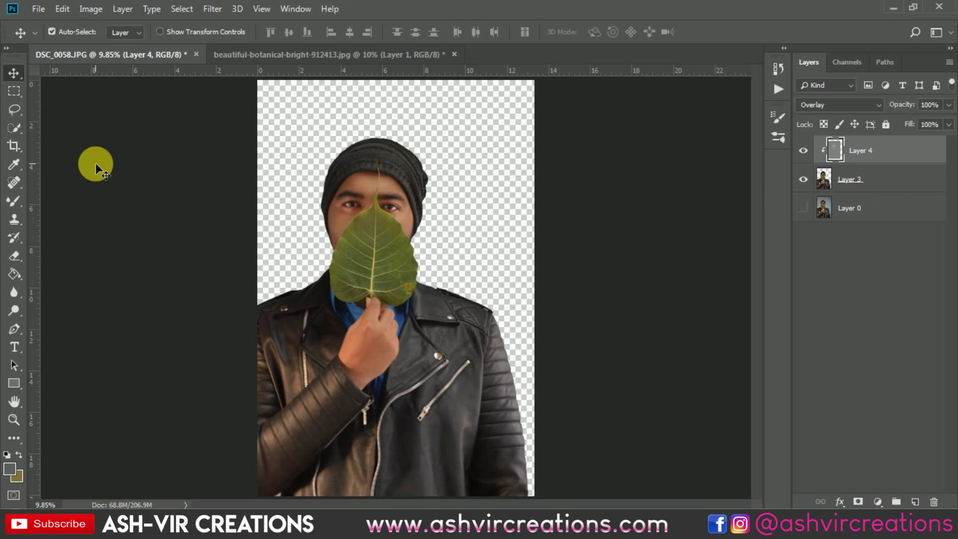
Step: Crop the portrait at a 4:5 ratio, tightening the frame around the man's head, leaf and upper torso
{"action": "left_click", "coordinate": [14, 146]}
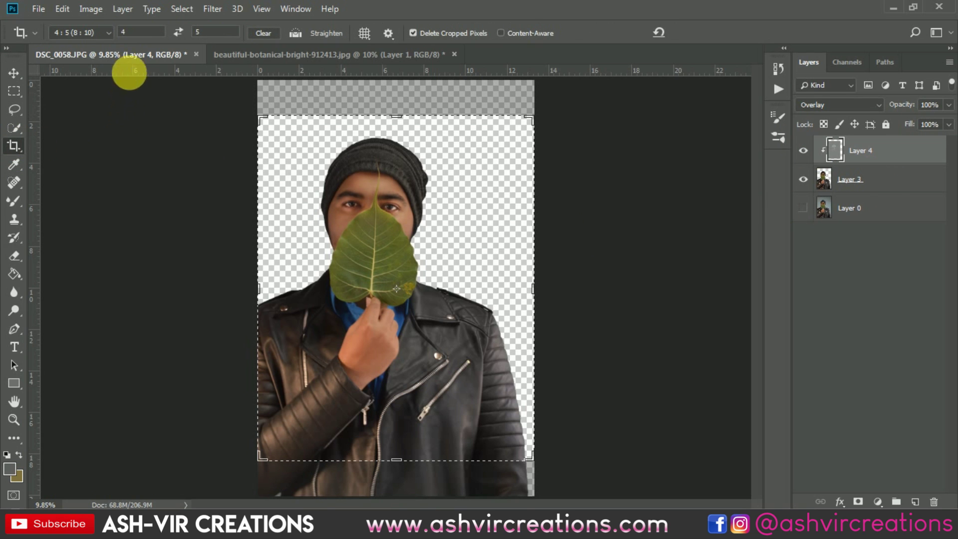
{"action": "left_click", "coordinate": [99, 33]}
{"action": "left_click", "coordinate": [86, 97]}
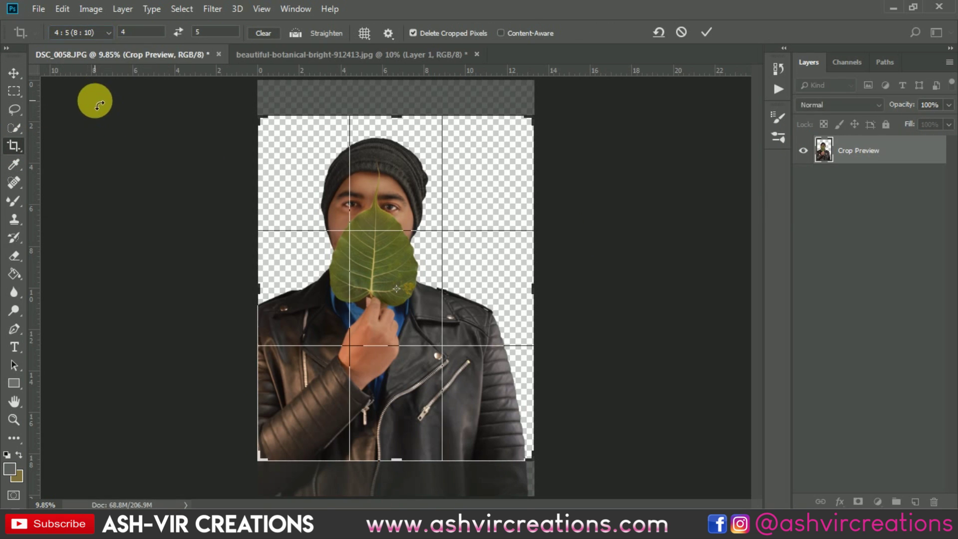
{"action": "left_click_drag", "start_coordinate": [534, 454], "coordinate": [514, 445]}
{"action": "key", "text": "ctrl+r"}
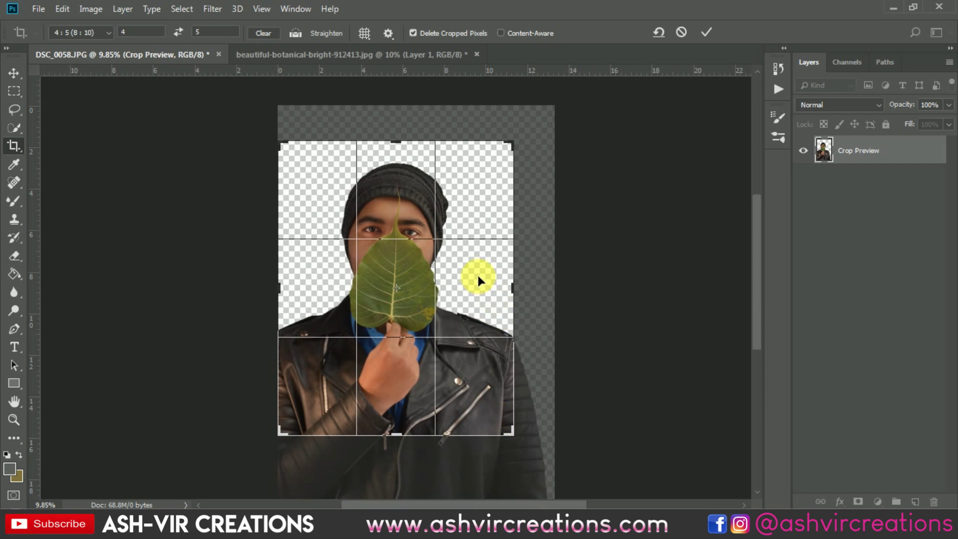
{"action": "left_click", "coordinate": [706, 31]}
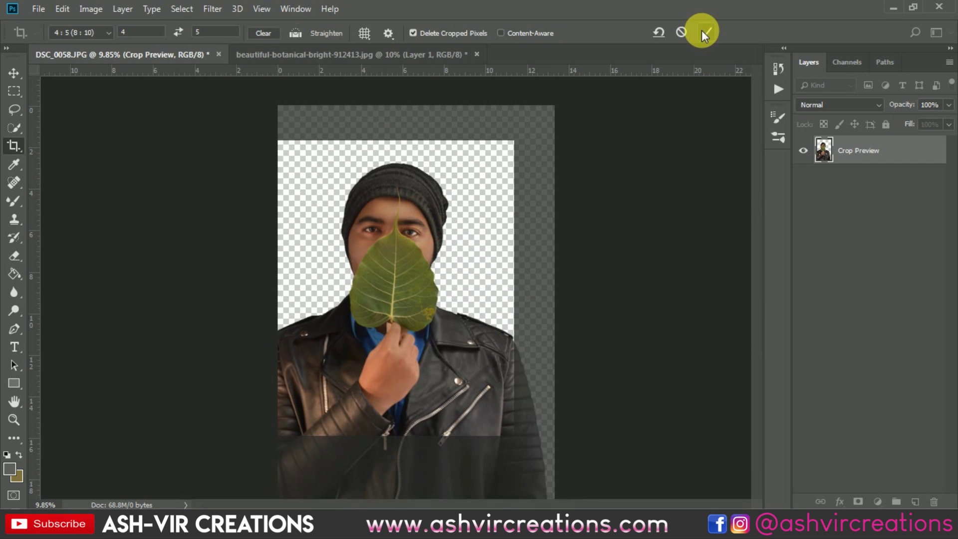
{"action": "key", "text": "v"}
Step: Inspect the cropped portrait at several magnifications and make the hidden Layer 0 the active layer
{"action": "scroll", "coordinate": [372, 260], "scroll_direction": "up", "scroll_amount": 1}
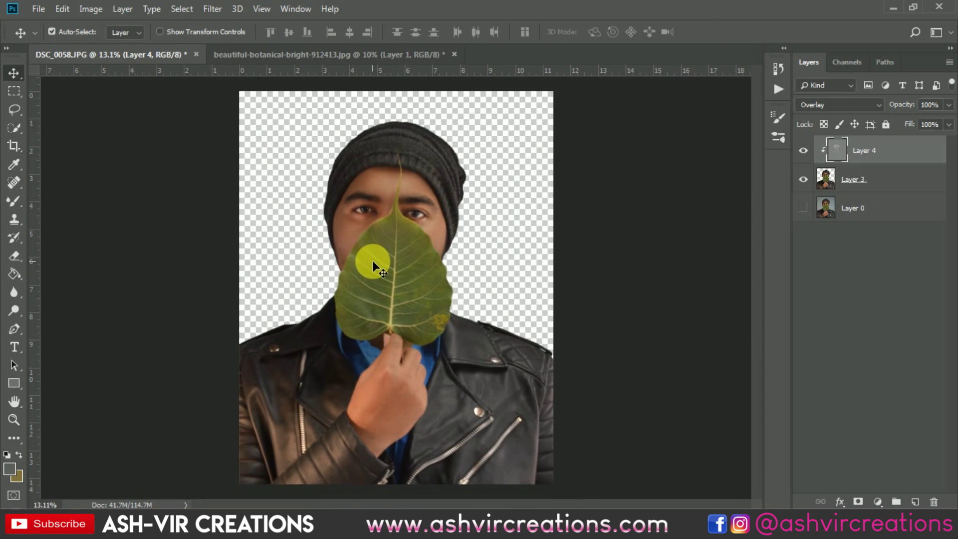
{"action": "scroll", "coordinate": [372, 260], "scroll_direction": "up", "scroll_amount": 1}
{"action": "left_click", "coordinate": [878, 186]}
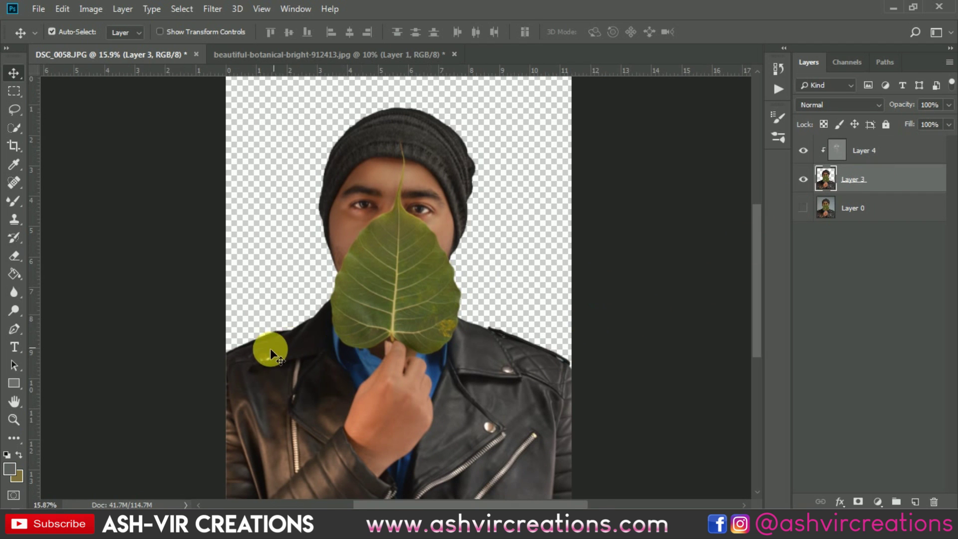
{"action": "scroll", "coordinate": [271, 348], "scroll_direction": "up", "scroll_amount": 2}
{"action": "scroll", "coordinate": [368, 398], "scroll_direction": "down", "scroll_amount": 1}
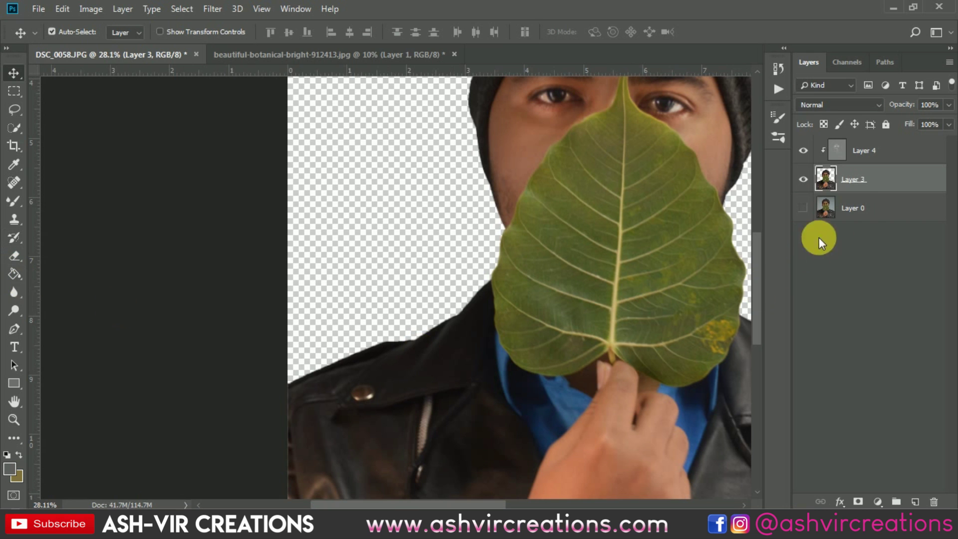
{"action": "left_click", "coordinate": [874, 207]}
{"action": "scroll", "coordinate": [353, 242], "scroll_direction": "down", "scroll_amount": 3}
{"action": "scroll", "coordinate": [55, 77], "scroll_direction": "up", "scroll_amount": 1}
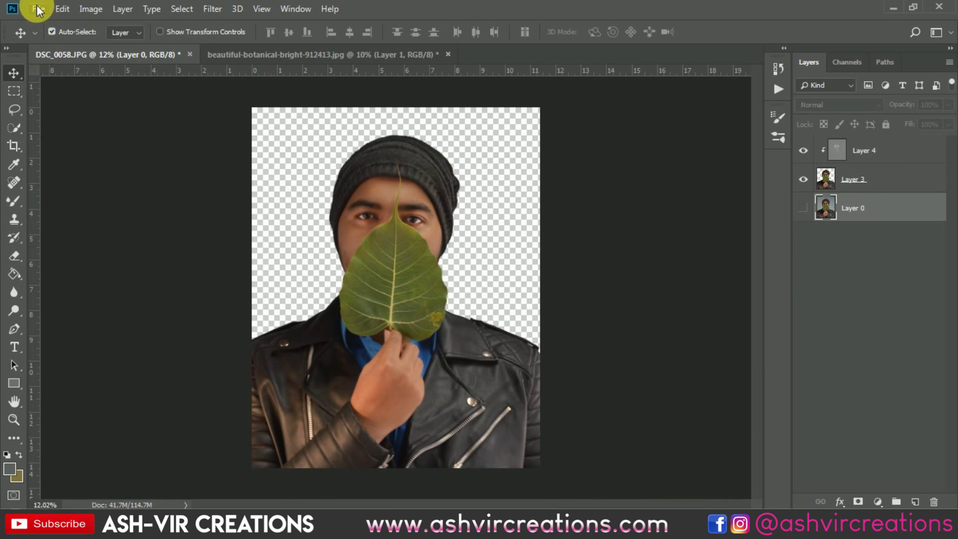
Step: Open the dark leaf photo Moody.jpg from the Desktop
{"action": "left_click", "coordinate": [38, 10]}
{"action": "left_click", "coordinate": [45, 35]}
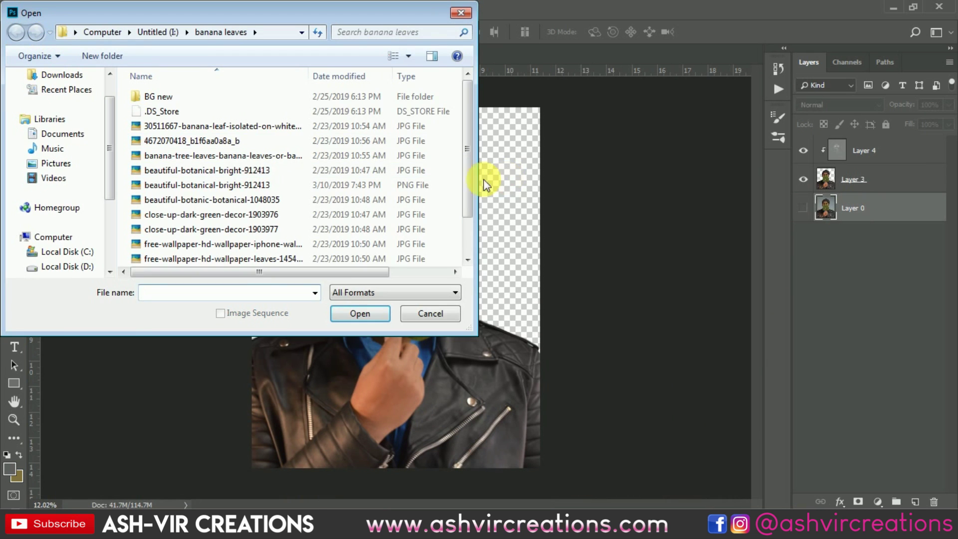
{"action": "scroll", "coordinate": [109, 102], "scroll_direction": "up", "scroll_amount": 1}
{"action": "left_click", "coordinate": [91, 95]}
{"action": "scroll", "coordinate": [376, 182], "scroll_direction": "down", "scroll_amount": 8}
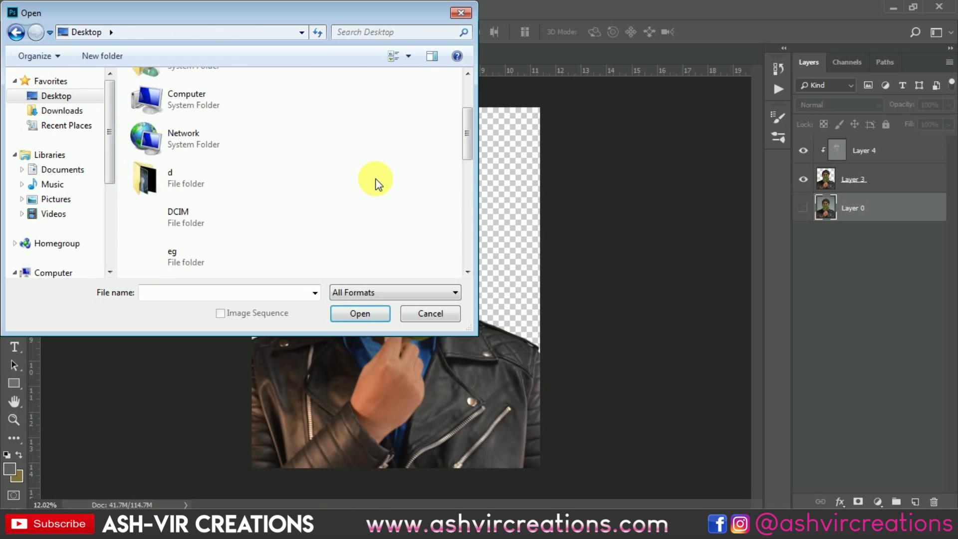
{"action": "double_click", "coordinate": [213, 221]}
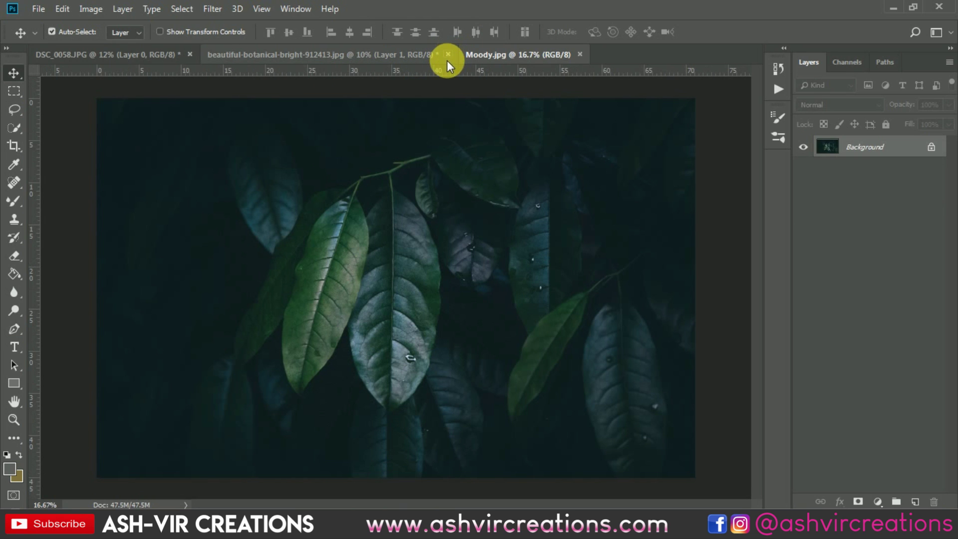
Step: Close the beautiful-botanical-bright-912413.jpg document and return to Moody.jpg
{"action": "key", "text": "ctrl+shift+Tab"}
{"action": "key", "text": "ctrl+w"}
{"action": "left_click", "coordinate": [497, 205]}
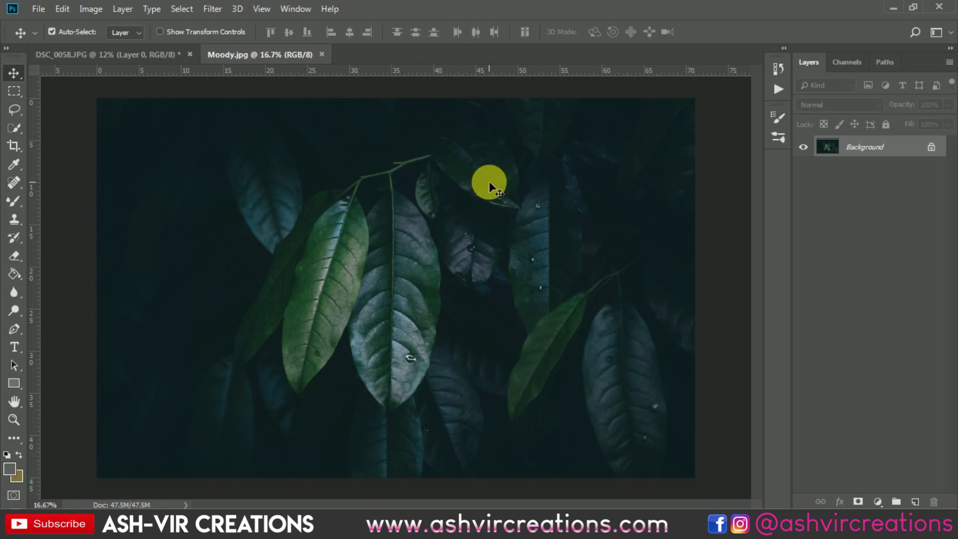
Step: Bring the Moody.jpg image into the DSC_0058.JPG document above Layer 0 and position it behind the man
{"action": "left_click", "coordinate": [153, 54]}
{"action": "left_click_drag", "start_coordinate": [321, 155], "coordinate": [340, 166]}
{"action": "left_click_drag", "start_coordinate": [478, 166], "coordinate": [484, 212]}
Step: Scale the leafy background layer to about 91.85% and reposition it behind the man's head and shoulders
{"action": "key", "text": "ctrl+t"}
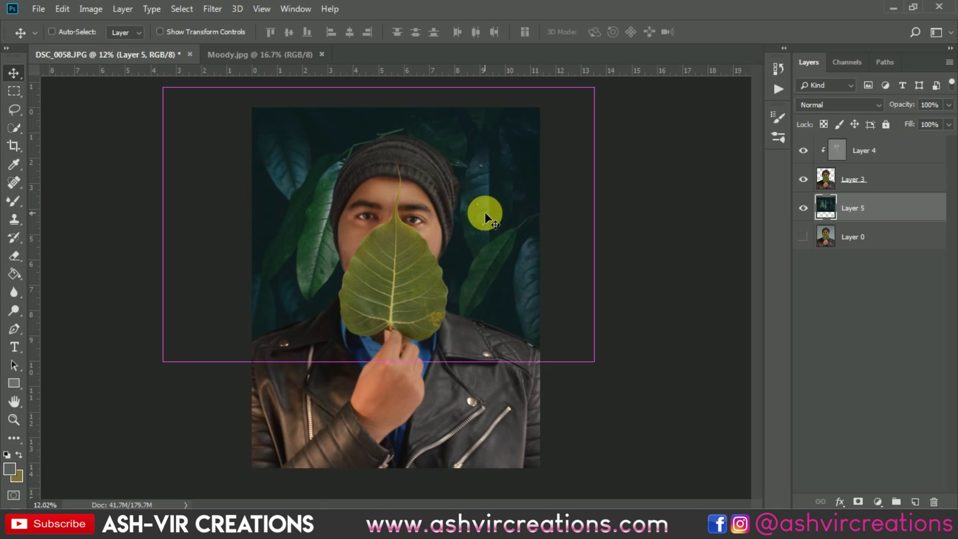
{"action": "left_click_drag", "start_coordinate": [604, 95], "coordinate": [582, 112]}
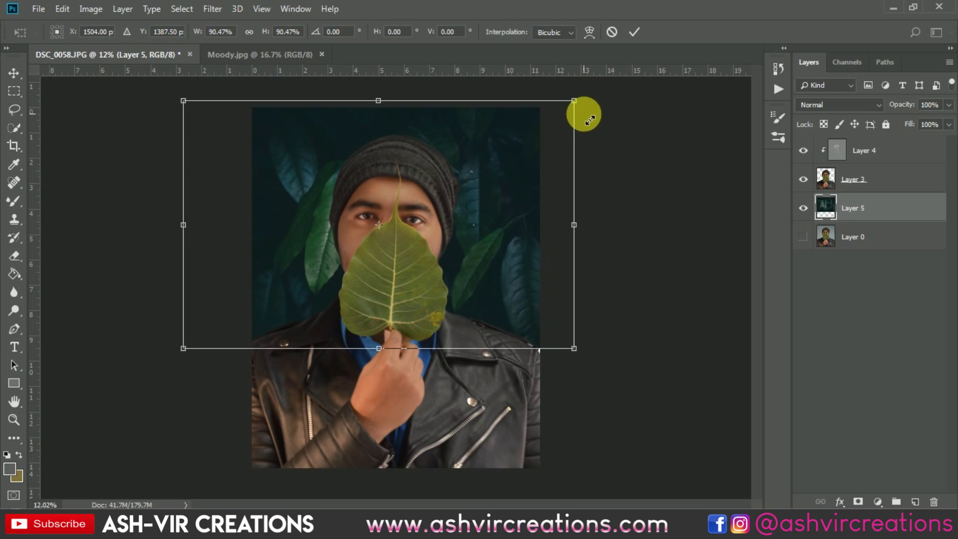
{"action": "left_click_drag", "start_coordinate": [537, 176], "coordinate": [523, 183]}
{"action": "left_click_drag", "start_coordinate": [534, 183], "coordinate": [533, 182]}
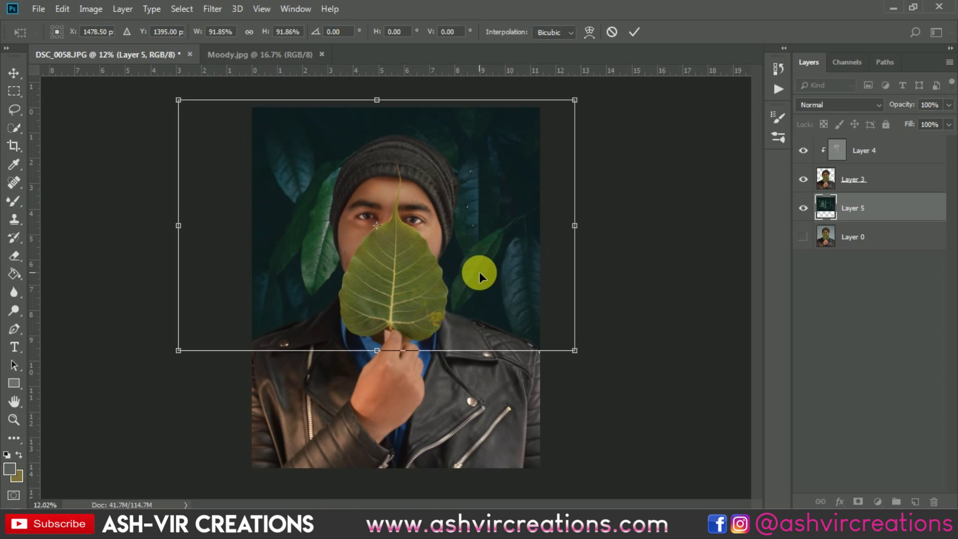
{"action": "left_click_drag", "start_coordinate": [496, 241], "coordinate": [505, 237]}
{"action": "key", "text": "Return"}
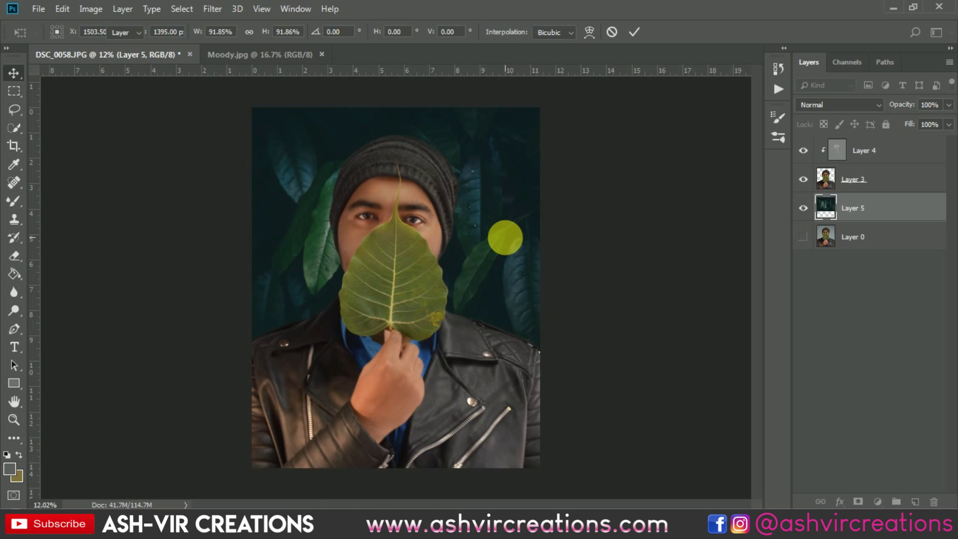
Step: Enlarge the leafy background layer slightly to 101.34%, keeping its upper-left corner fixed
{"action": "key", "text": "ctrl+t"}
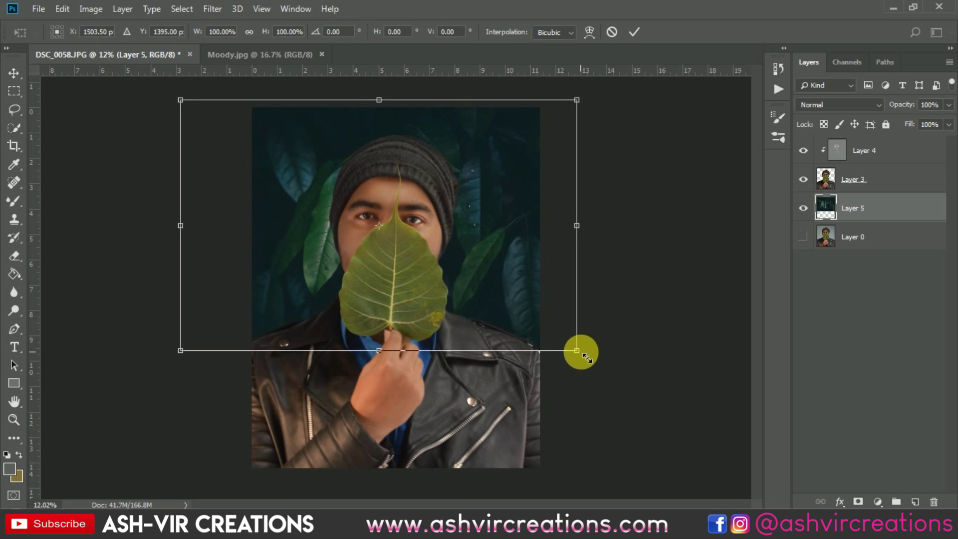
{"action": "left_click_drag", "start_coordinate": [579, 351], "coordinate": [586, 358]}
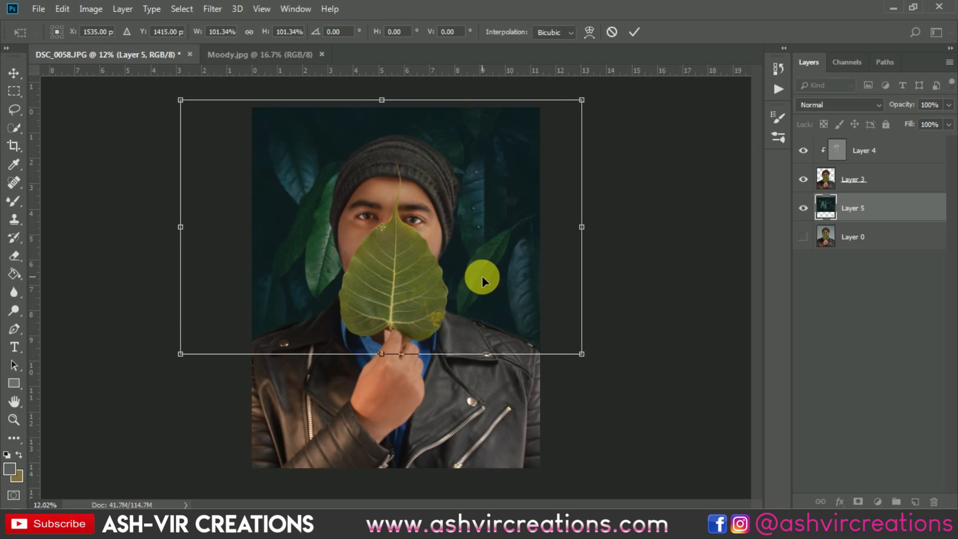
{"action": "key", "text": "Return"}
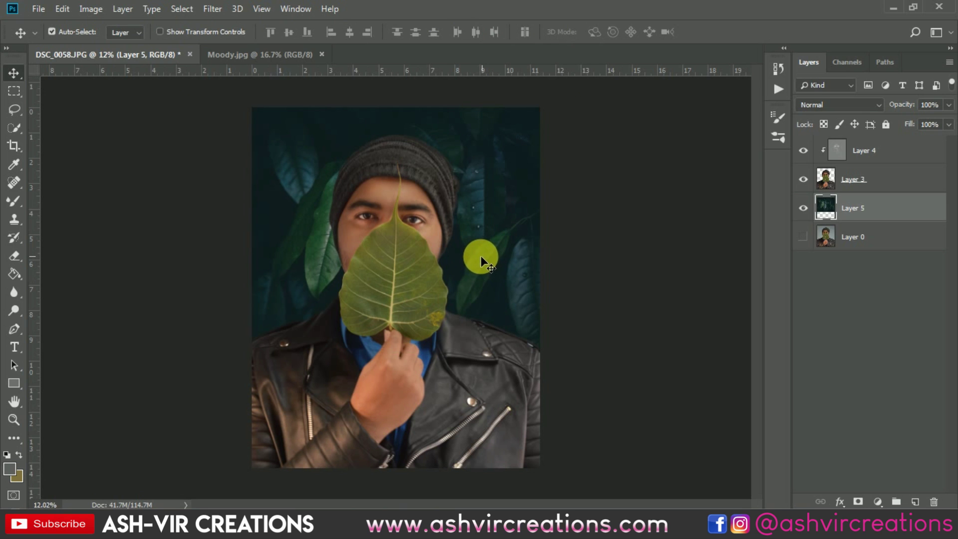
{"action": "key", "text": "ctrl+minus"}
{"action": "key", "text": "ctrl+plus"}
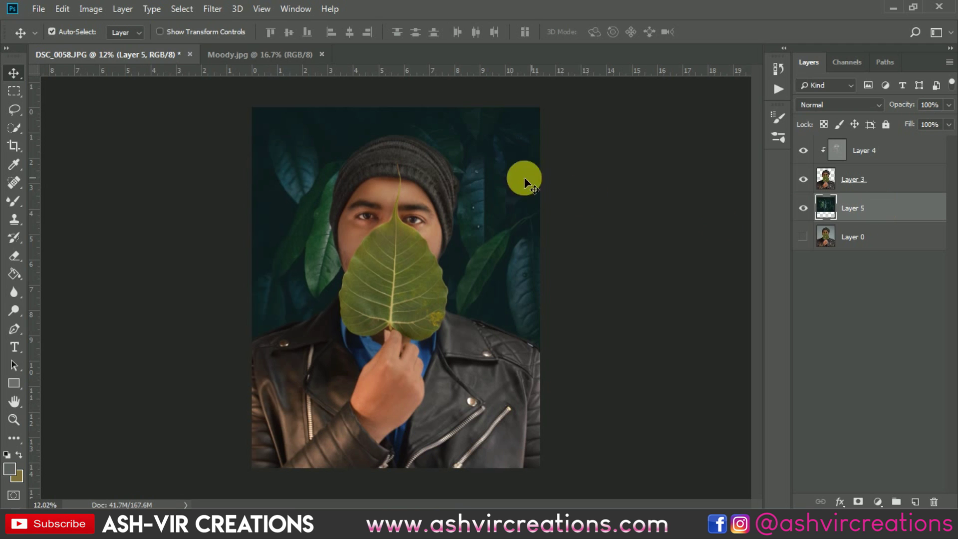
Step: Apply Levels to the leafy background Layer 5 with input black 4, midtone 1.10 and white 221
{"action": "left_click", "coordinate": [510, 384]}
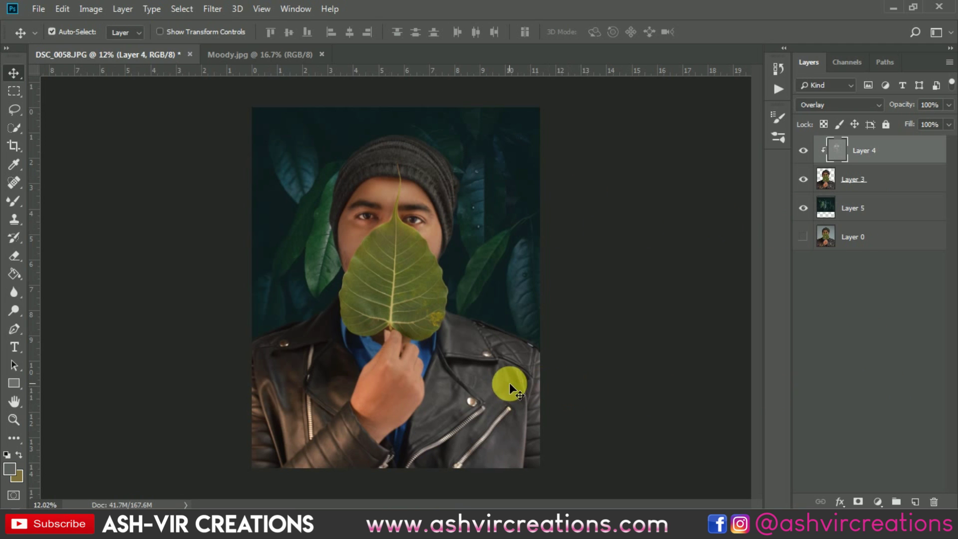
{"action": "left_click", "coordinate": [922, 209]}
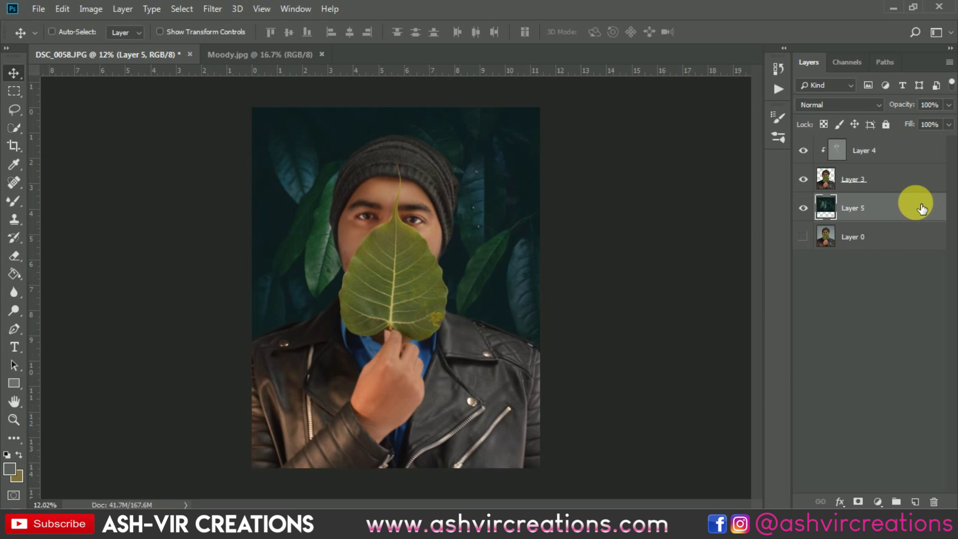
{"action": "key", "text": "ctrl+l"}
{"action": "left_click_drag", "start_coordinate": [818, 313], "coordinate": [797, 308]}
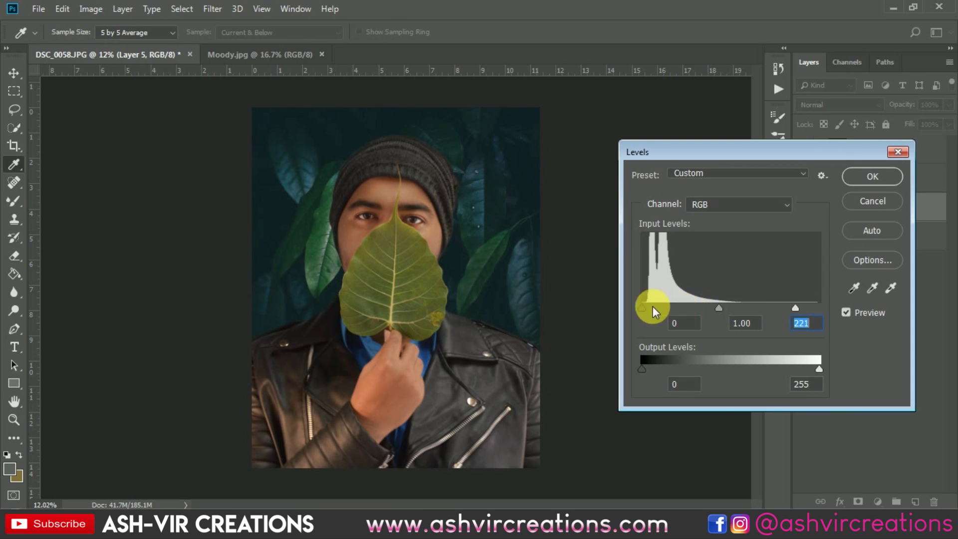
{"action": "left_click_drag", "start_coordinate": [642, 306], "coordinate": [654, 305]}
{"action": "mouse_move", "coordinate": [717, 307]}
{"action": "left_mouse_down"}
{"action": "mouse_move", "coordinate": [692, 305]}
{"action": "mouse_move", "coordinate": [714, 306]}
{"action": "left_mouse_up"}
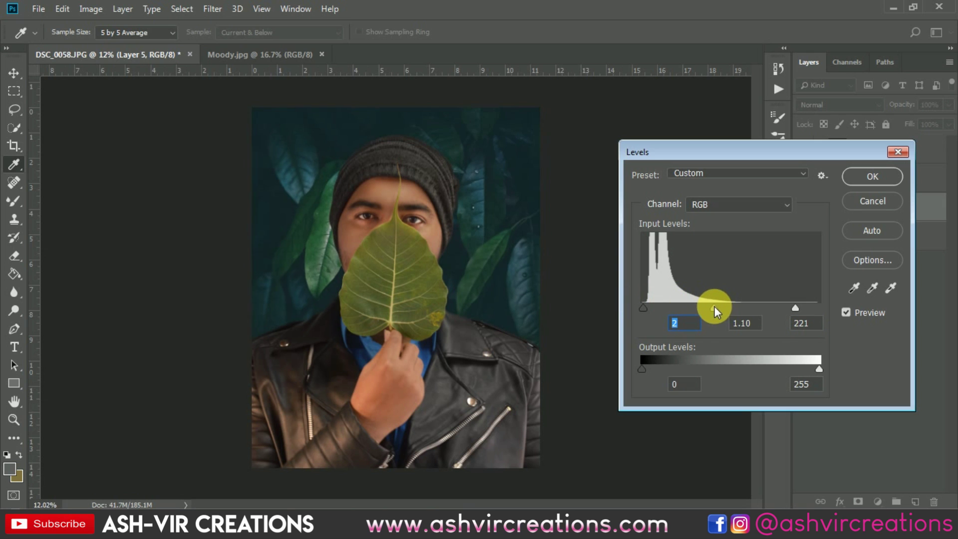
{"action": "left_click_drag", "start_coordinate": [645, 306], "coordinate": [645, 307]}
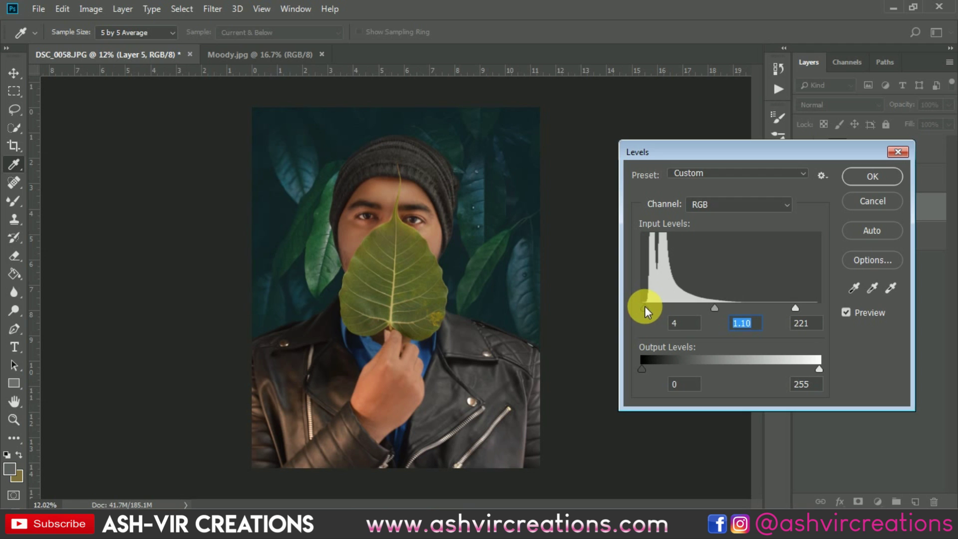
{"action": "left_click", "coordinate": [845, 312]}
{"action": "left_click", "coordinate": [846, 312]}
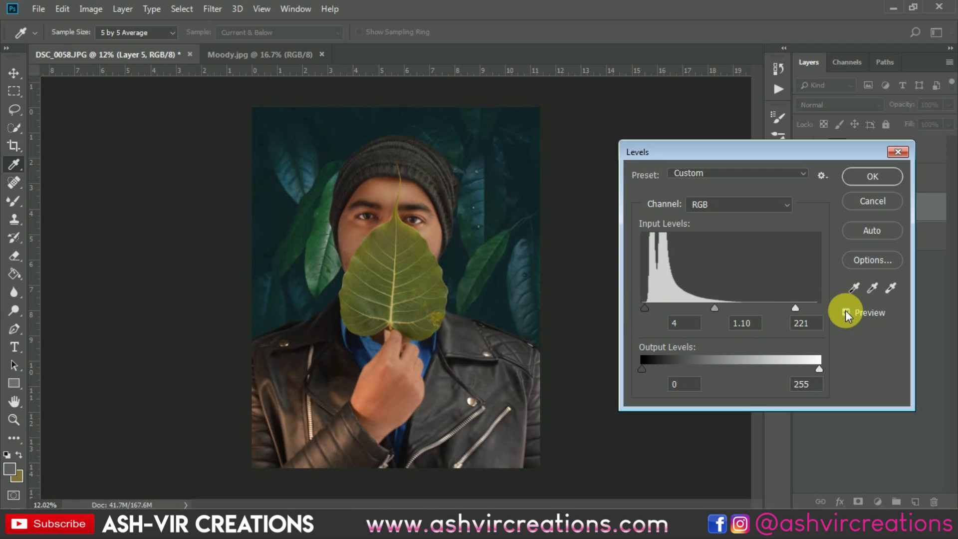
{"action": "left_click", "coordinate": [892, 182]}
{"action": "key", "text": "v"}
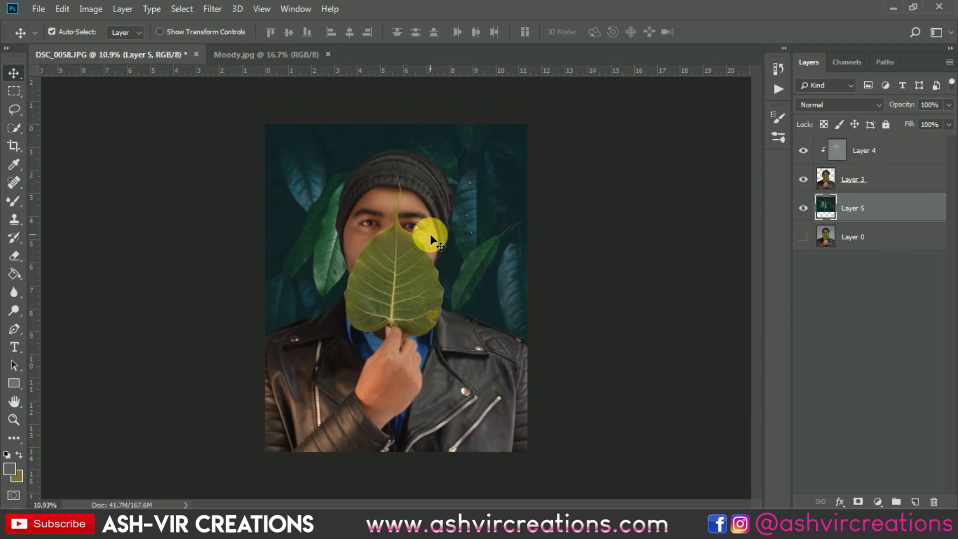
Step: Compare the background with and without the Levels change, and check Layer 4's dodging effect on the full portrait
{"action": "scroll", "coordinate": [431, 235], "scroll_direction": "up", "scroll_amount": 1}
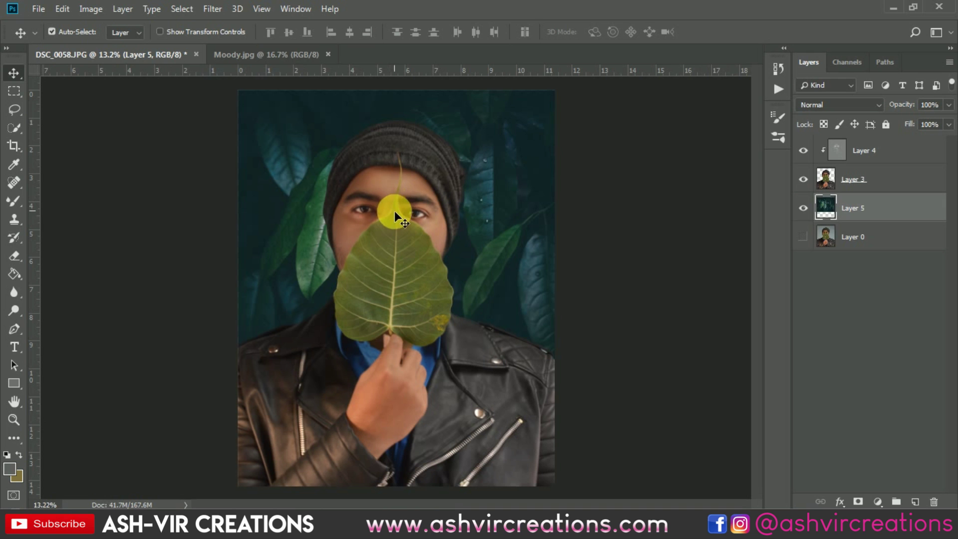
{"action": "key", "text": "ctrl+z"}
{"action": "key", "text": "ctrl+z"}
{"action": "left_click", "coordinate": [809, 152]}
{"action": "left_click", "coordinate": [805, 151]}
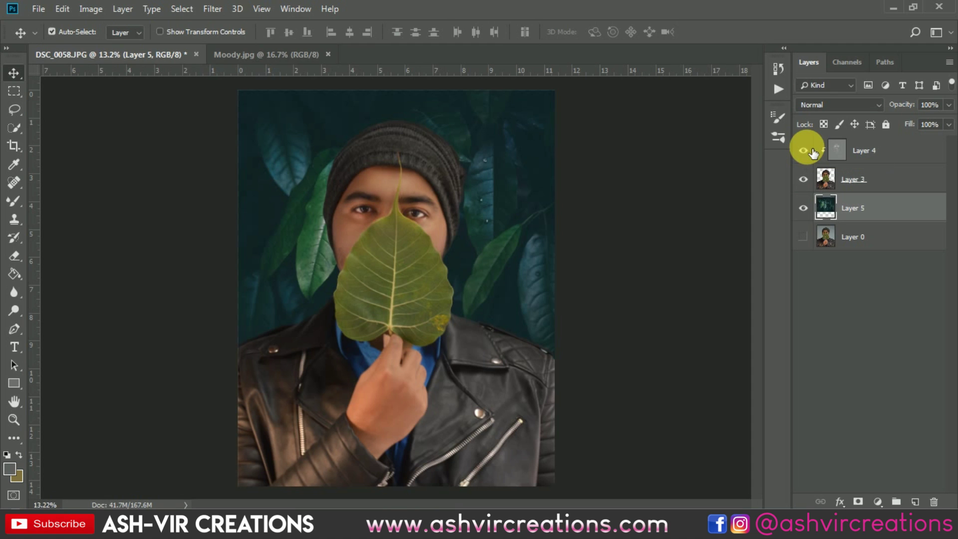
{"action": "left_click", "coordinate": [804, 150]}
{"action": "left_click", "coordinate": [804, 151]}
{"action": "left_click", "coordinate": [812, 150]}
{"action": "left_click", "coordinate": [812, 150]}
{"action": "left_click", "coordinate": [812, 149]}
{"action": "left_click", "coordinate": [812, 150]}
{"action": "left_click", "coordinate": [812, 149]}
{"action": "left_click", "coordinate": [812, 150]}
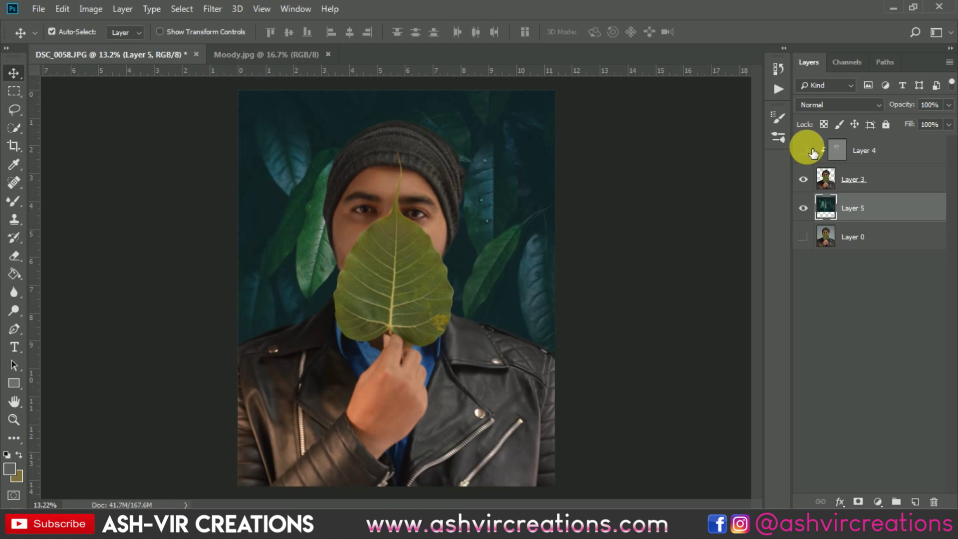
{"action": "left_click", "coordinate": [811, 151]}
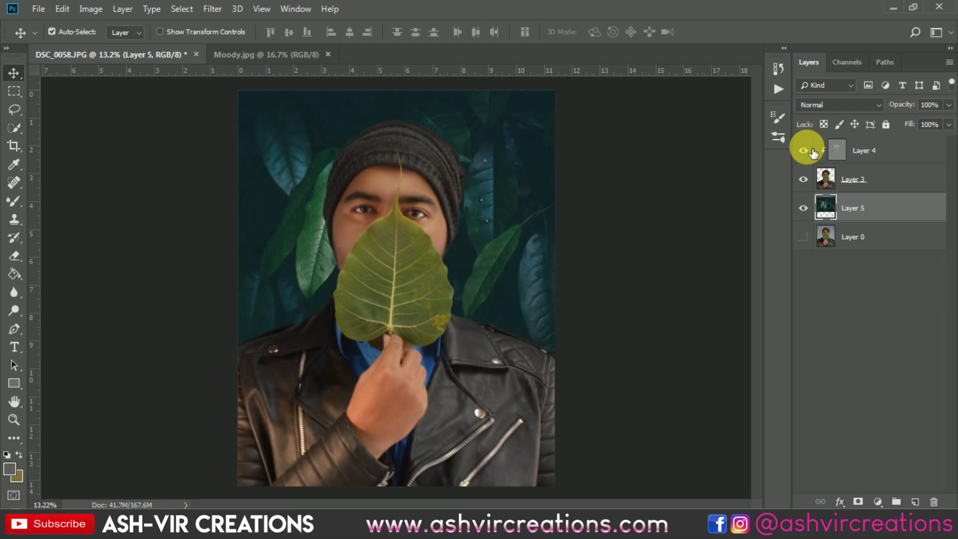
Step: Examine Layer 4's dodging effect on the face and leaf up close by repeatedly hiding and showing it
{"action": "scroll", "coordinate": [338, 208], "scroll_direction": "up", "scroll_amount": 5}
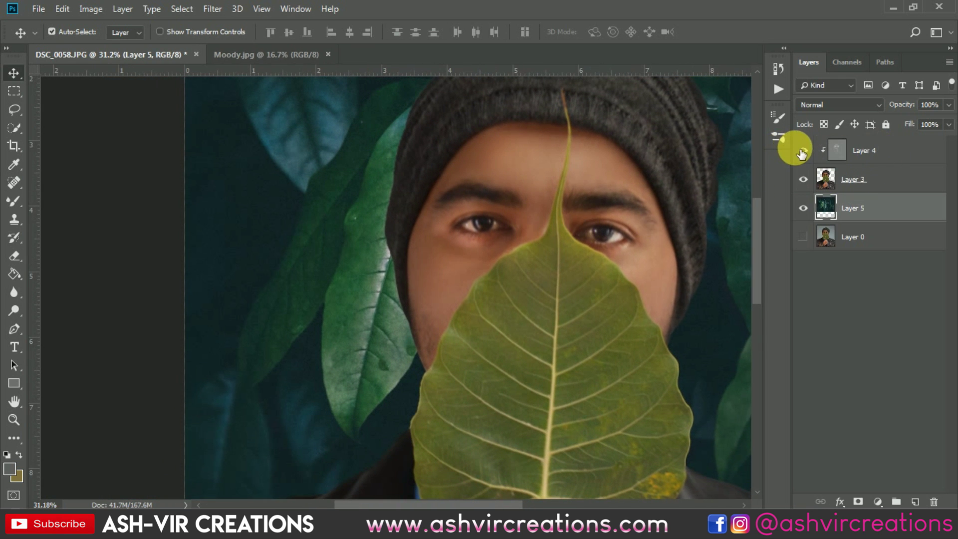
{"action": "left_click", "coordinate": [802, 153]}
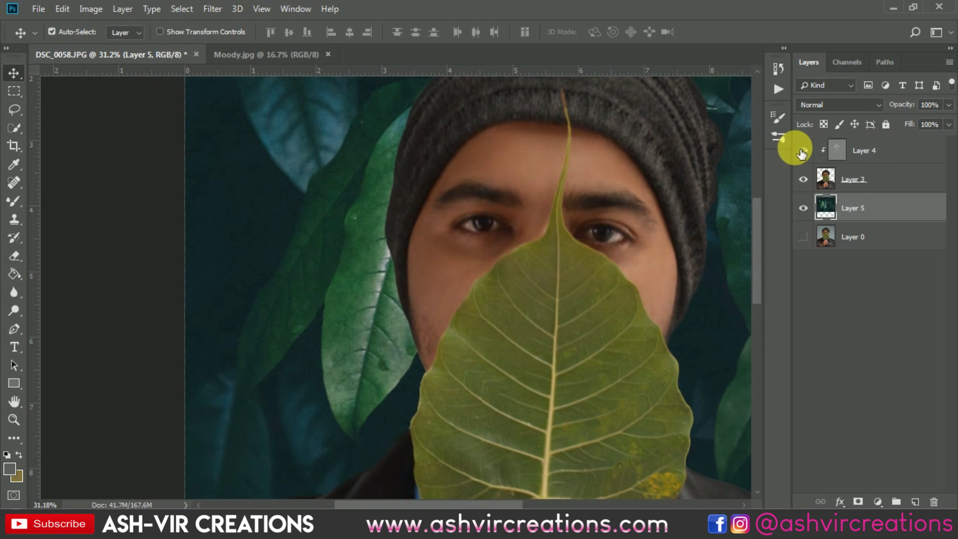
{"action": "left_click", "coordinate": [802, 153]}
{"action": "left_click", "coordinate": [802, 153]}
{"action": "left_click", "coordinate": [802, 153]}
{"action": "left_click", "coordinate": [802, 154]}
{"action": "left_click", "coordinate": [802, 153]}
{"action": "left_click", "coordinate": [802, 153]}
{"action": "left_click", "coordinate": [802, 153]}
Step: Dodge the cheek and leaf edge on Layer 4 with a 400 px brush, midtones range and 10% exposure
{"action": "left_click", "coordinate": [851, 150]}
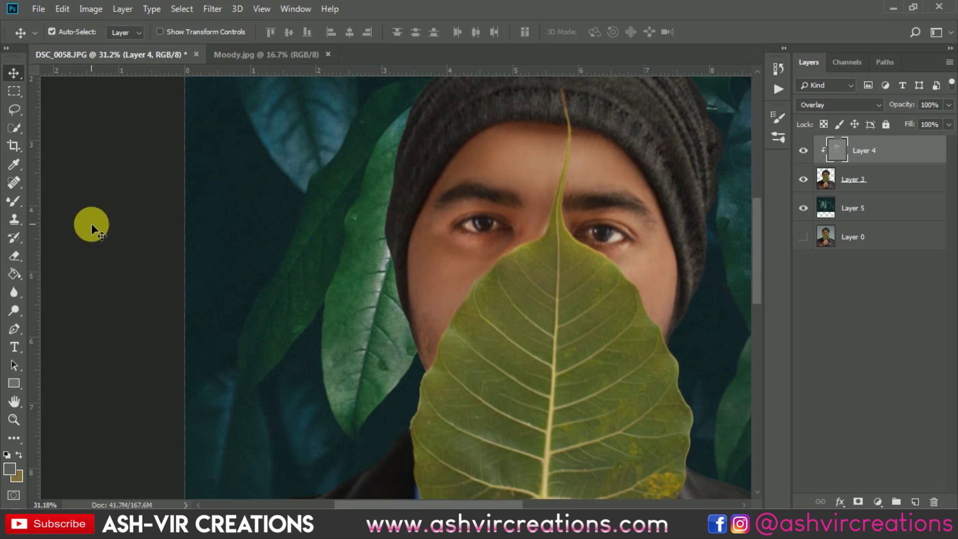
{"action": "left_click", "coordinate": [15, 292]}
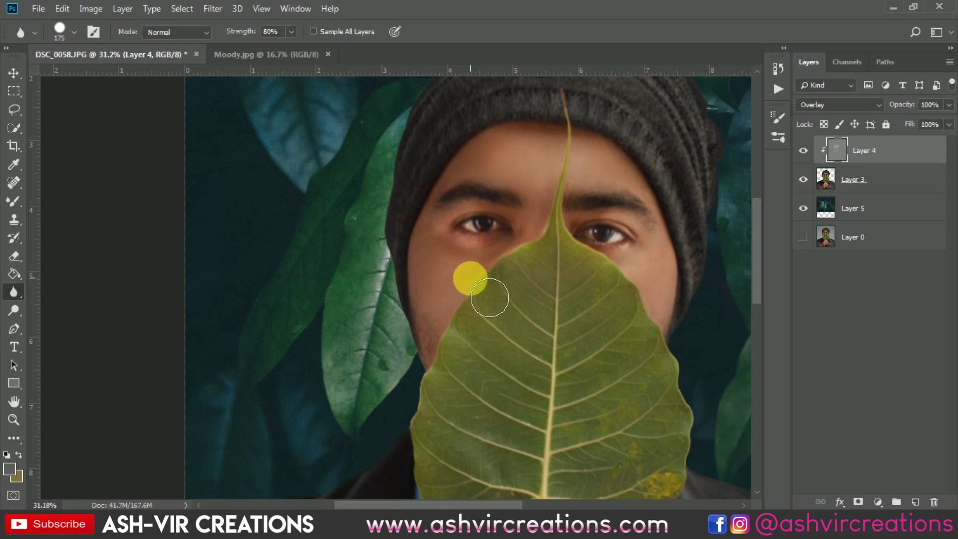
{"action": "right_click", "coordinate": [12, 293]}
{"action": "left_click", "coordinate": [13, 311]}
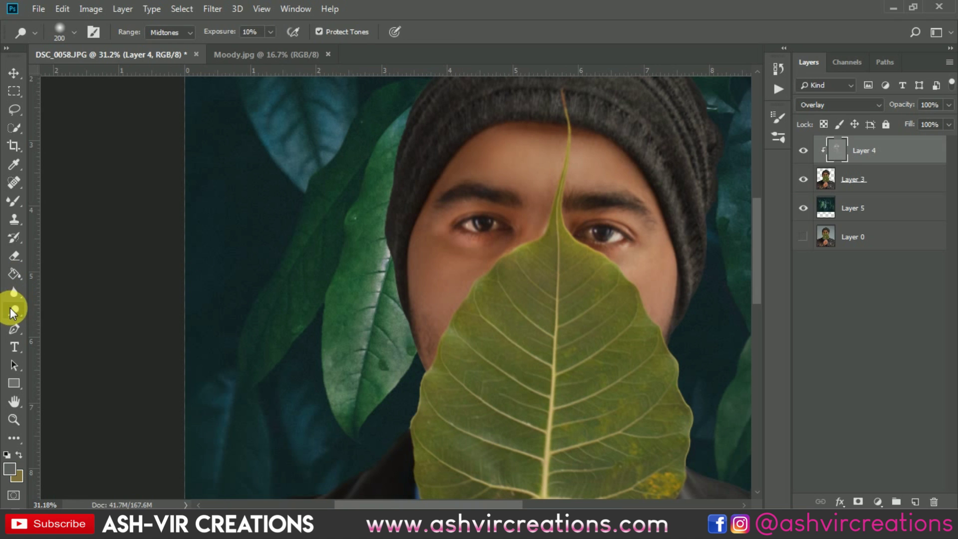
{"action": "key", "text": "bracketright"}
{"action": "key", "text": "bracketright"}
{"action": "left_click_drag", "start_coordinate": [457, 289], "coordinate": [478, 311]}
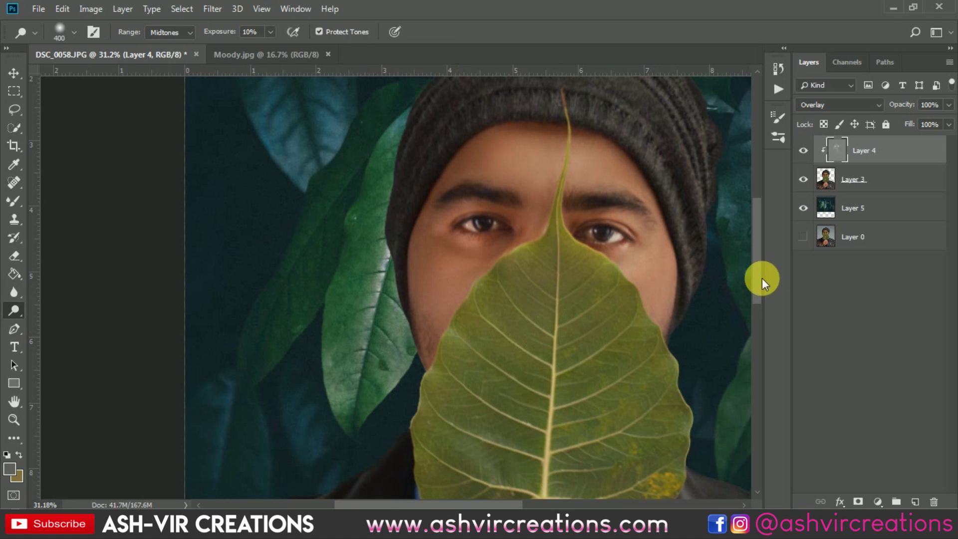
Step: Compare the full portrait with and without Layer 4's dodging
{"action": "left_click", "coordinate": [803, 150]}
{"action": "left_click", "coordinate": [804, 150]}
{"action": "scroll", "coordinate": [592, 218], "scroll_direction": "down", "scroll_amount": 5}
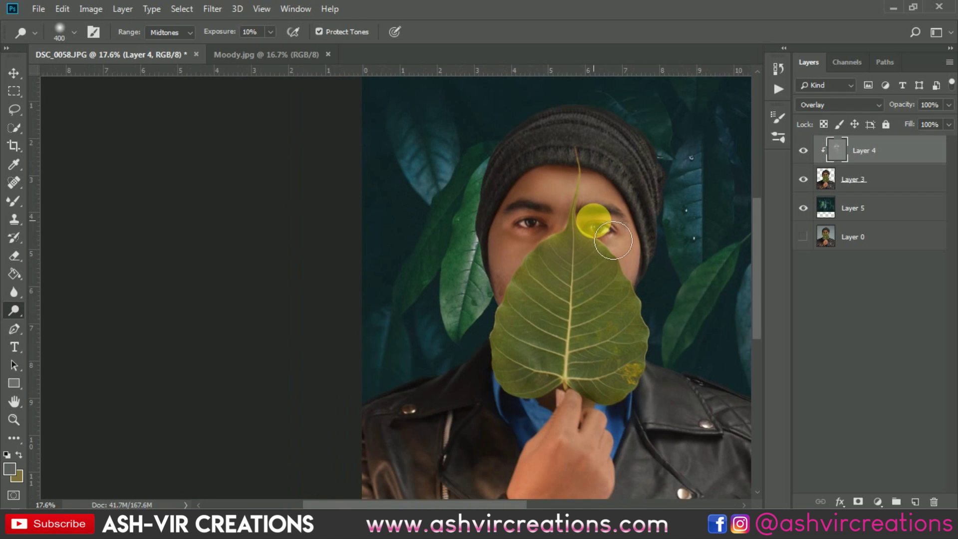
{"action": "key", "text": "v"}
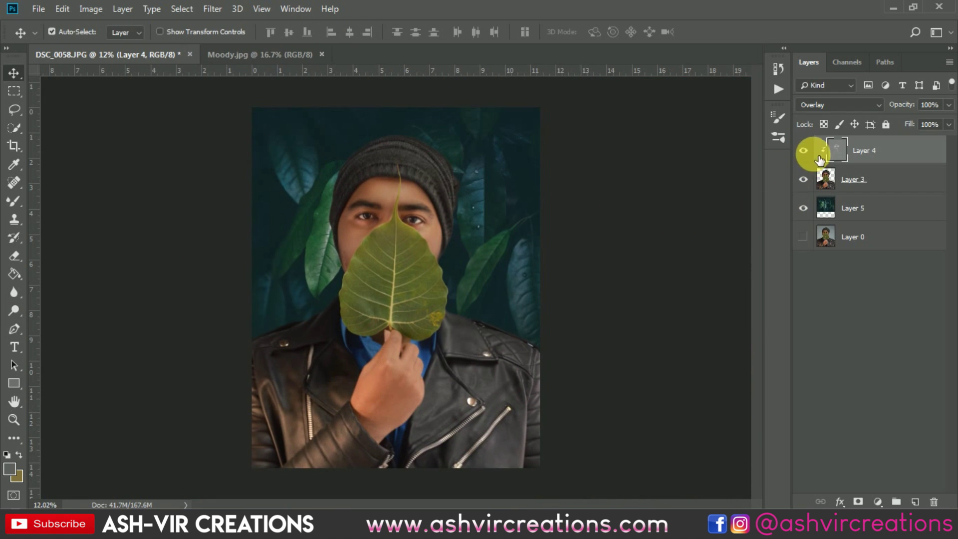
Step: Soften Layer 3's cut-out edge along the jacket shoulder and collar beside the zipper with the Blur tool at 80% strength
{"action": "left_click", "coordinate": [855, 179]}
{"action": "scroll", "coordinate": [139, 395], "scroll_direction": "up", "scroll_amount": 2}
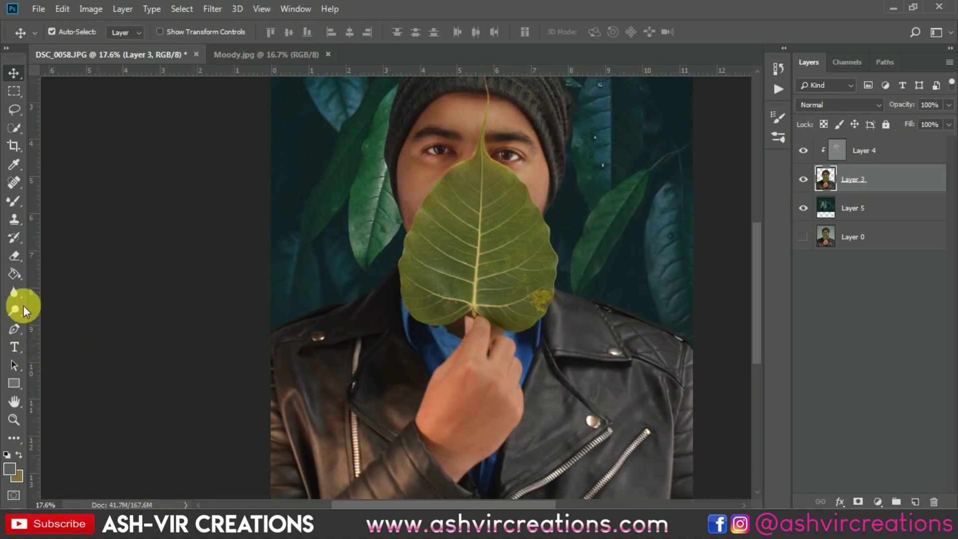
{"action": "right_click", "coordinate": [20, 290]}
{"action": "left_click", "coordinate": [55, 291]}
{"action": "scroll", "coordinate": [254, 311], "scroll_direction": "up", "scroll_amount": 2}
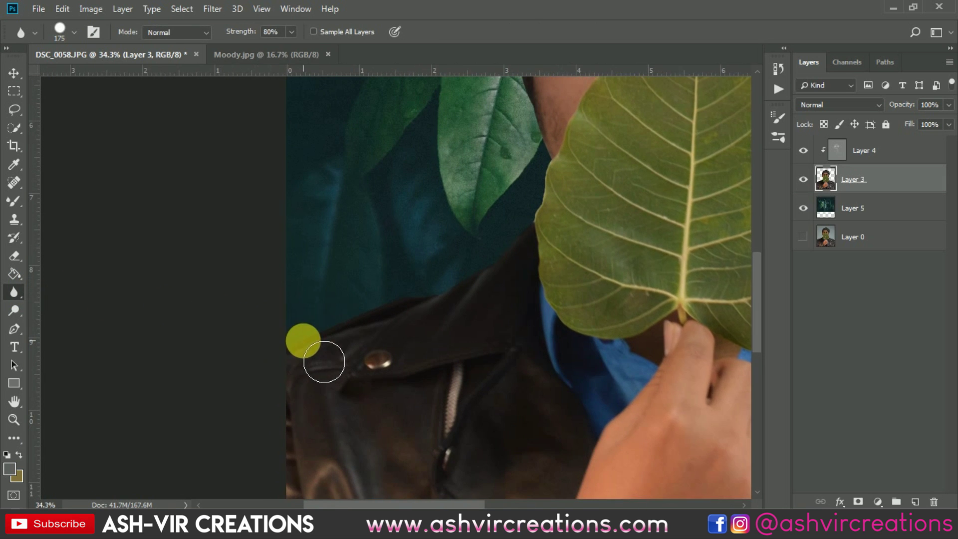
{"action": "scroll", "coordinate": [325, 362], "scroll_direction": "up", "scroll_amount": 1}
{"action": "right_click", "coordinate": [350, 324]}
{"action": "key", "text": "Escape"}
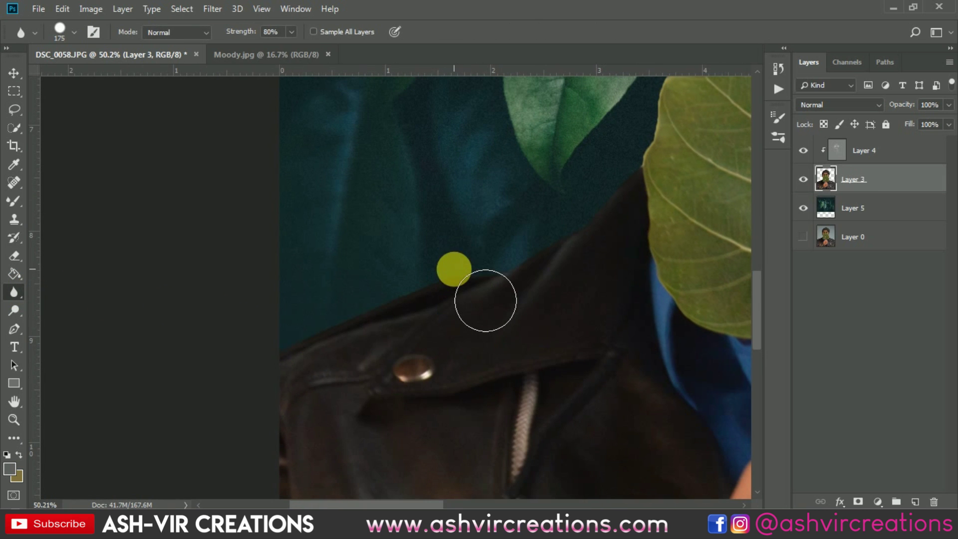
{"action": "key", "text": "bracketleft"}
{"action": "mouse_move", "coordinate": [486, 301]}
{"action": "left_mouse_down"}
{"action": "mouse_move", "coordinate": [515, 297]}
{"action": "mouse_move", "coordinate": [650, 196]}
{"action": "mouse_move", "coordinate": [653, 166]}
{"action": "mouse_move", "coordinate": [619, 228]}
{"action": "mouse_move", "coordinate": [562, 271]}
{"action": "mouse_move", "coordinate": [300, 382]}
{"action": "mouse_move", "coordinate": [536, 288]}
{"action": "mouse_move", "coordinate": [356, 360]}
{"action": "mouse_move", "coordinate": [315, 396]}
{"action": "mouse_move", "coordinate": [645, 240]}
{"action": "mouse_move", "coordinate": [637, 239]}
{"action": "mouse_move", "coordinate": [663, 191]}
{"action": "mouse_move", "coordinate": [619, 200]}
{"action": "mouse_move", "coordinate": [441, 458]}
{"action": "mouse_move", "coordinate": [469, 486]}
{"action": "mouse_move", "coordinate": [501, 309]}
{"action": "mouse_move", "coordinate": [510, 337]}
{"action": "mouse_move", "coordinate": [492, 409]}
{"action": "mouse_move", "coordinate": [464, 458]}
{"action": "mouse_move", "coordinate": [446, 471]}
{"action": "mouse_move", "coordinate": [470, 432]}
{"action": "mouse_move", "coordinate": [434, 483]}
{"action": "mouse_move", "coordinate": [456, 456]}
{"action": "left_mouse_up"}
{"action": "key", "text": "bracketright"}
{"action": "key", "text": "bracketright"}
{"action": "key", "text": "bracketright"}
{"action": "key", "text": "bracketleft"}
{"action": "key", "text": "bracketleft"}
{"action": "key", "text": "bracketleft"}
{"action": "key", "text": "bracketleft"}
{"action": "scroll", "coordinate": [456, 456], "scroll_direction": "up", "scroll_amount": 3}
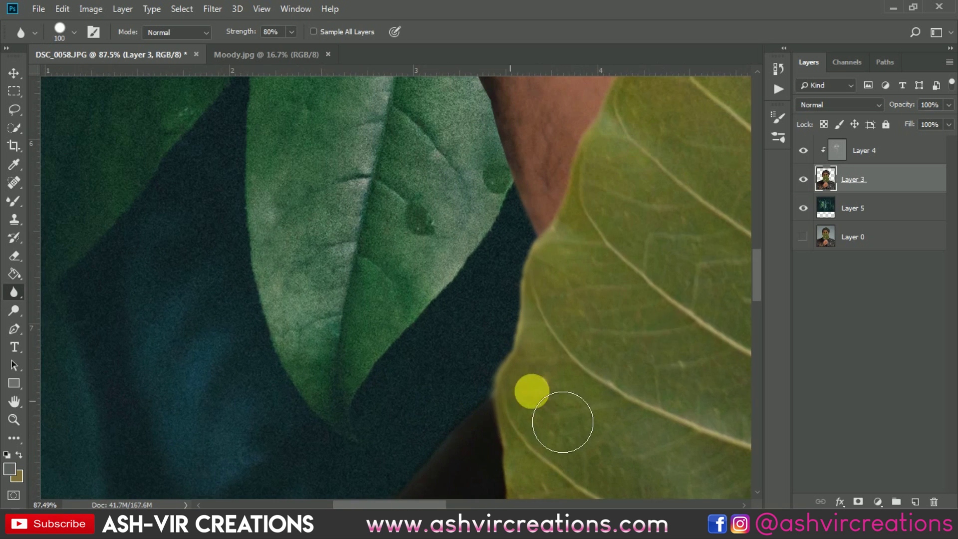
Step: Examine Layer 4's effect around the jaw and held leaf by repeatedly hiding and showing it
{"action": "left_click", "coordinate": [804, 150]}
{"action": "left_click", "coordinate": [804, 150]}
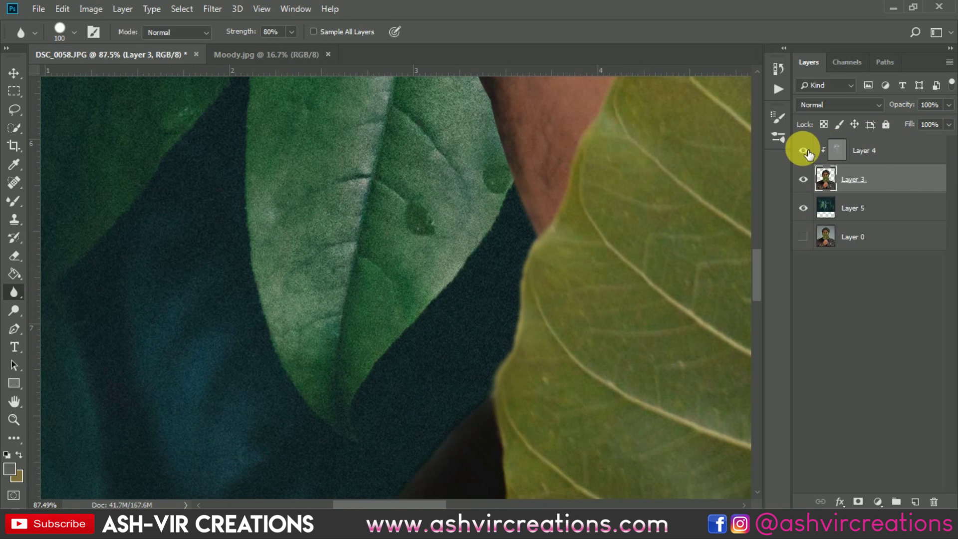
{"action": "left_click", "coordinate": [805, 151]}
{"action": "left_click", "coordinate": [804, 151]}
{"action": "scroll", "coordinate": [514, 303], "scroll_direction": "down", "scroll_amount": 4}
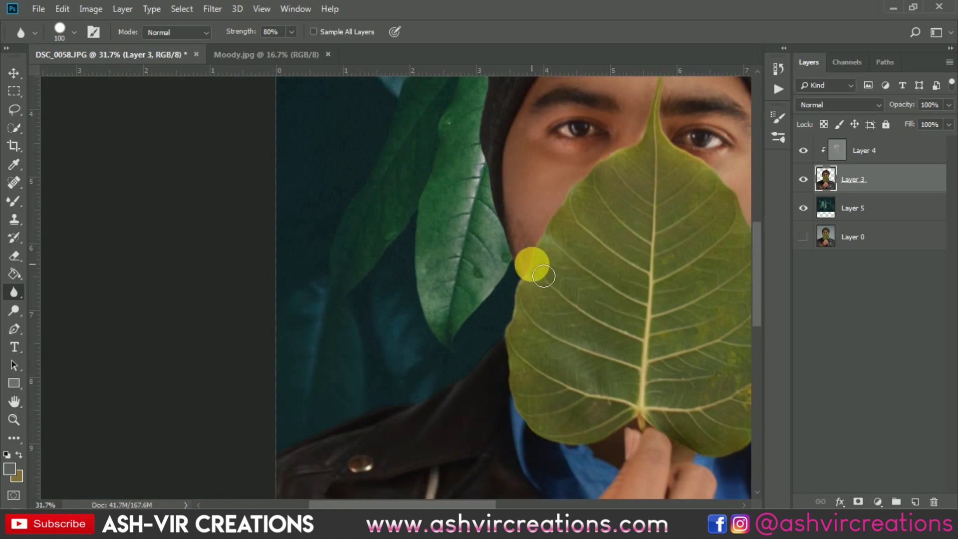
Step: Blur the cut-out edge of the jaw and beanie next to the bright green background leaf with a 125 px brush
{"action": "scroll", "coordinate": [531, 265], "scroll_direction": "up", "scroll_amount": 2}
{"action": "key", "text": "bracketright"}
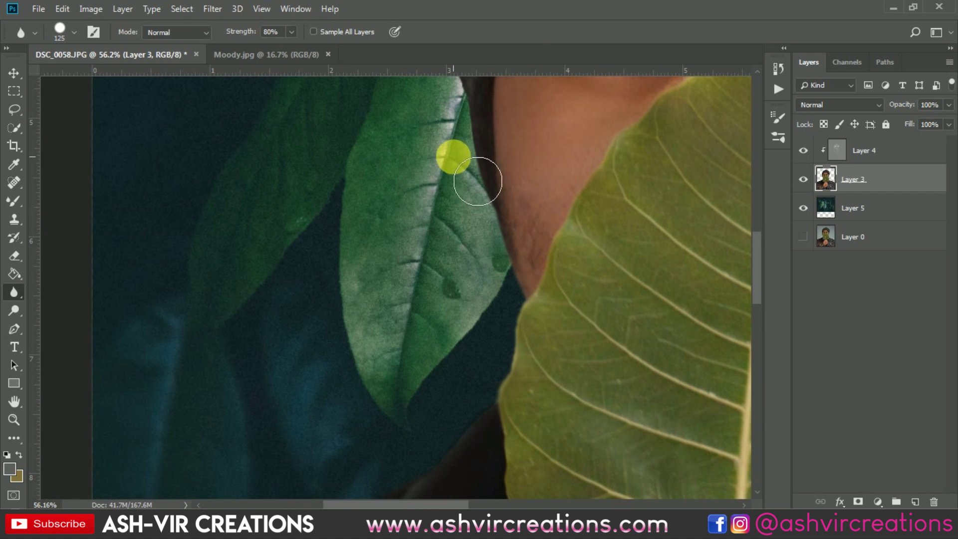
{"action": "left_click_drag", "start_coordinate": [453, 157], "coordinate": [479, 280]}
{"action": "left_click_drag", "start_coordinate": [467, 163], "coordinate": [469, 377]}
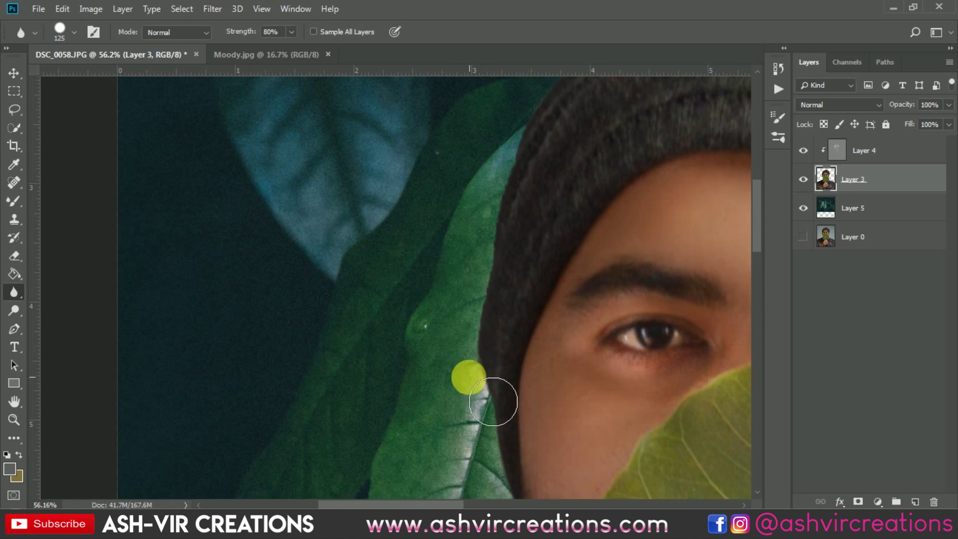
{"action": "left_click_drag", "start_coordinate": [519, 145], "coordinate": [322, 414]}
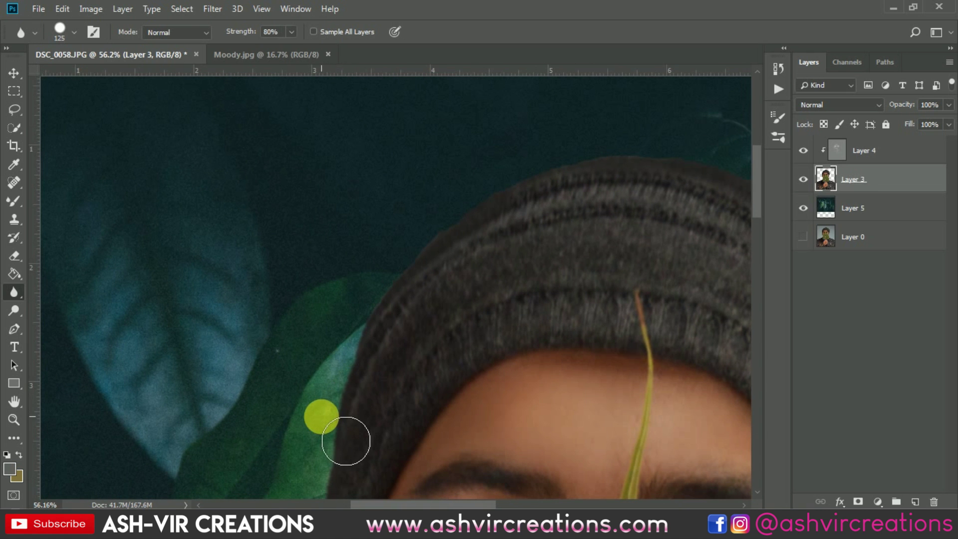
Step: Raise the Blur strength to 100%, soften the beanie's upper edge, and compare the result with and without Layer 4
{"action": "left_click_drag", "start_coordinate": [239, 32], "coordinate": [255, 32]}
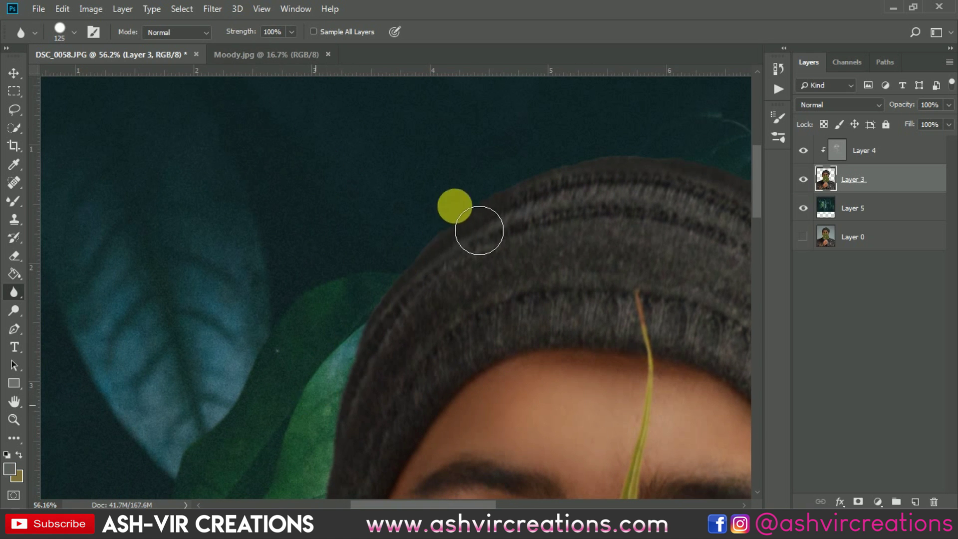
{"action": "left_click_drag", "start_coordinate": [696, 154], "coordinate": [439, 196]}
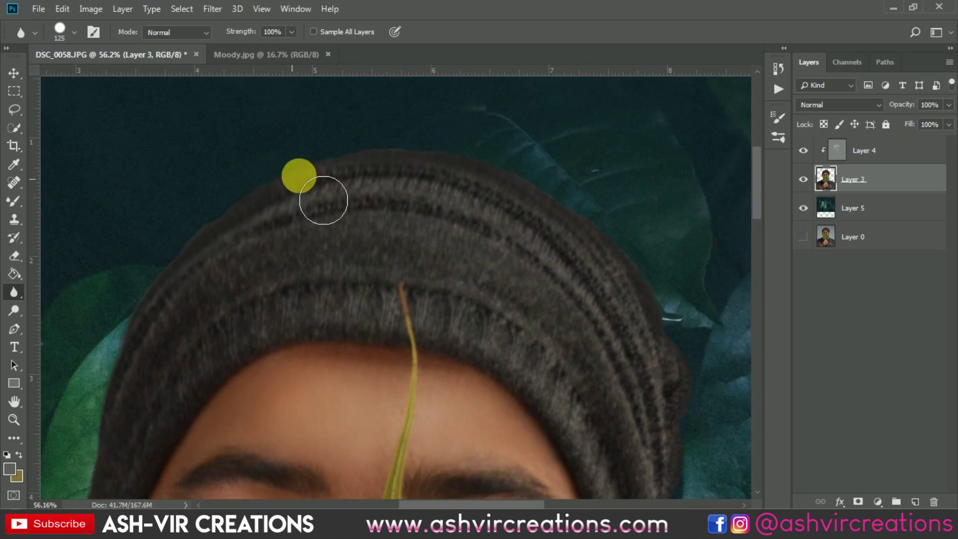
{"action": "mouse_move", "coordinate": [323, 200]}
{"action": "left_mouse_down"}
{"action": "mouse_move", "coordinate": [602, 190]}
{"action": "mouse_move", "coordinate": [513, 183]}
{"action": "mouse_move", "coordinate": [706, 344]}
{"action": "mouse_move", "coordinate": [748, 397]}
{"action": "mouse_move", "coordinate": [643, 281]}
{"action": "mouse_move", "coordinate": [720, 416]}
{"action": "mouse_move", "coordinate": [674, 356]}
{"action": "left_mouse_up"}
{"action": "left_click", "coordinate": [804, 150]}
{"action": "left_click", "coordinate": [804, 150]}
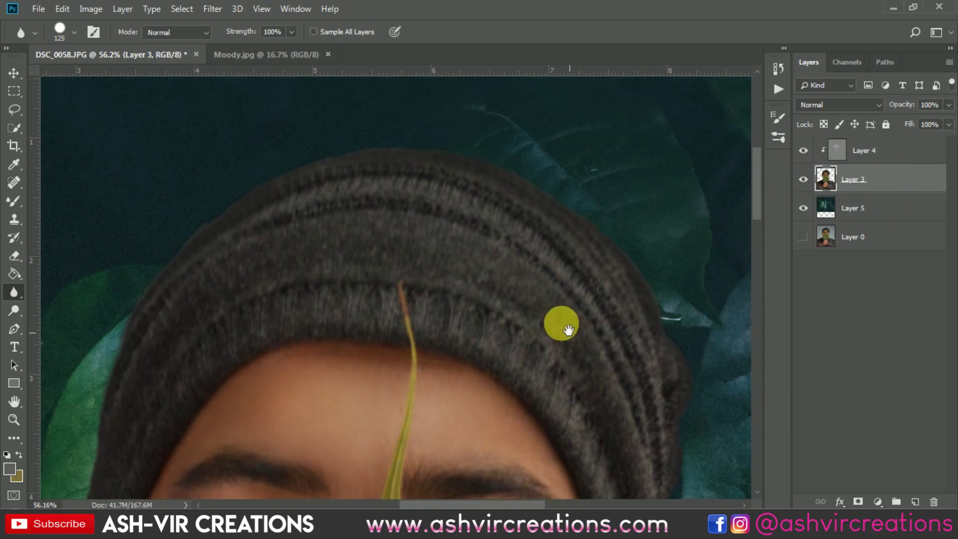
Step: Blur the remaining cut-out edge from the beanie's side down past the face and held leaf to the quilted shoulder
{"action": "mouse_move", "coordinate": [586, 346]}
{"action": "left_mouse_down"}
{"action": "mouse_move", "coordinate": [549, 230]}
{"action": "mouse_move", "coordinate": [599, 248]}
{"action": "mouse_move", "coordinate": [567, 413]}
{"action": "mouse_move", "coordinate": [582, 434]}
{"action": "mouse_move", "coordinate": [577, 224]}
{"action": "mouse_move", "coordinate": [554, 242]}
{"action": "mouse_move", "coordinate": [496, 400]}
{"action": "mouse_move", "coordinate": [488, 430]}
{"action": "mouse_move", "coordinate": [496, 460]}
{"action": "left_mouse_up"}
{"action": "left_click_drag", "start_coordinate": [531, 355], "coordinate": [541, 181]}
{"action": "mouse_move", "coordinate": [494, 247]}
{"action": "left_mouse_down"}
{"action": "mouse_move", "coordinate": [520, 353]}
{"action": "mouse_move", "coordinate": [513, 443]}
{"action": "left_mouse_up"}
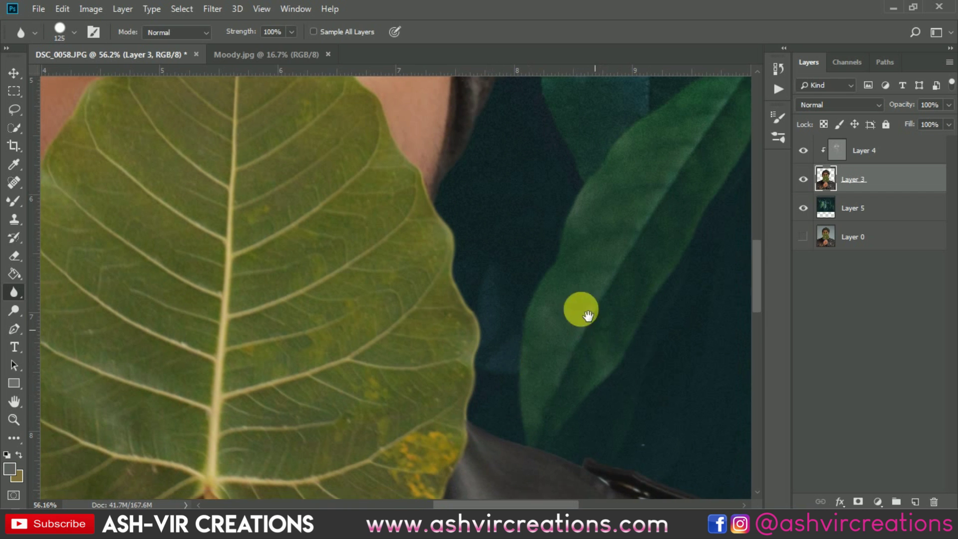
{"action": "left_click_drag", "start_coordinate": [582, 315], "coordinate": [514, 219]}
{"action": "mouse_move", "coordinate": [445, 319]}
{"action": "left_mouse_down"}
{"action": "mouse_move", "coordinate": [592, 360]}
{"action": "mouse_move", "coordinate": [670, 400]}
{"action": "left_mouse_up"}
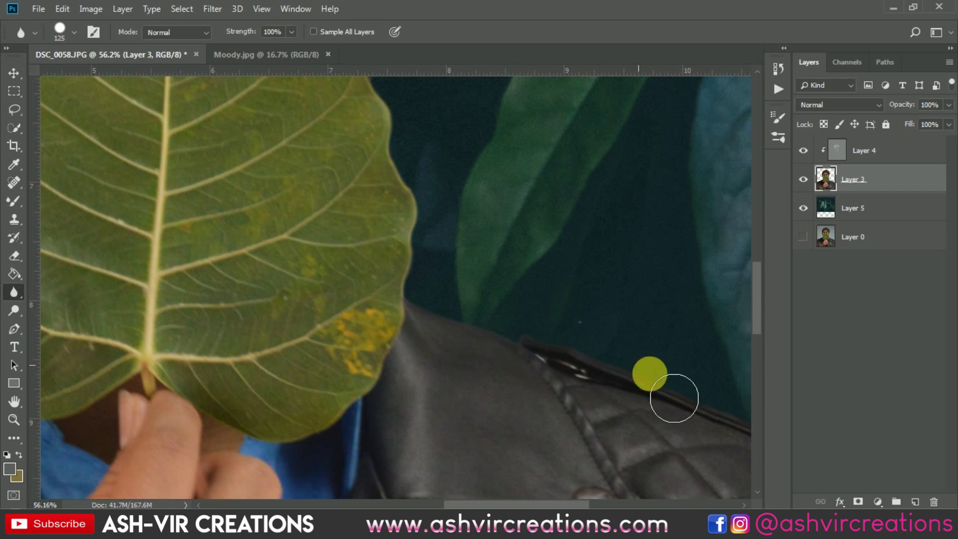
{"action": "mouse_move", "coordinate": [658, 311]}
{"action": "left_mouse_down"}
{"action": "mouse_move", "coordinate": [325, 122]}
{"action": "mouse_move", "coordinate": [349, 192]}
{"action": "mouse_move", "coordinate": [497, 275]}
{"action": "left_mouse_up"}
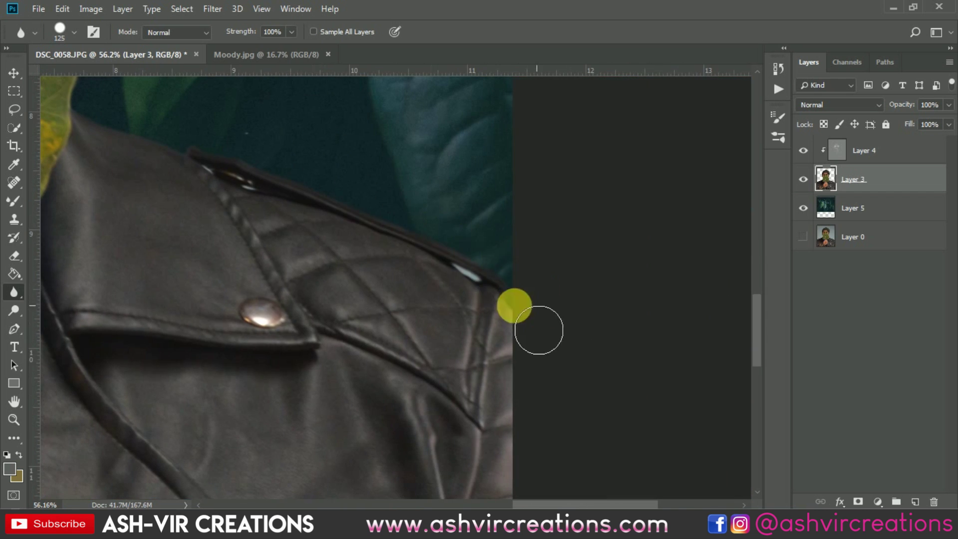
{"action": "scroll", "coordinate": [515, 306], "scroll_direction": "down", "scroll_amount": 6}
{"action": "key", "text": "ctrl+0"}
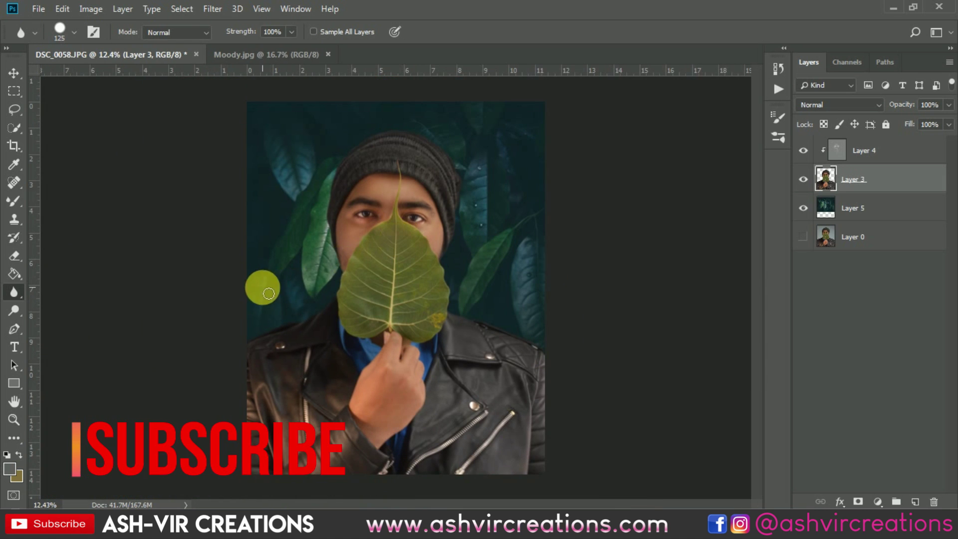
Step: Merge the dodging Layer 4 with the portrait Layer 3 into a single layer
{"action": "key", "text": "v"}
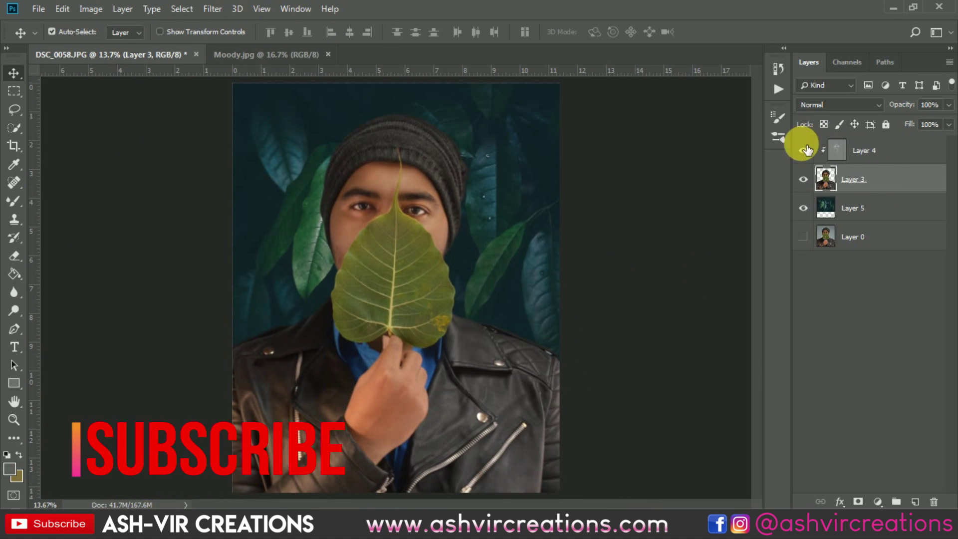
{"action": "left_click", "coordinate": [905, 158]}
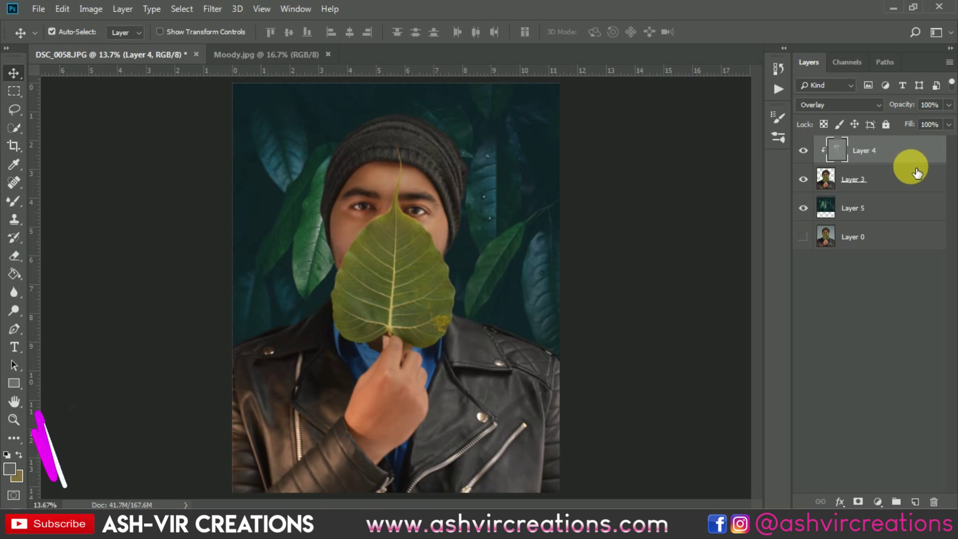
{"action": "left_click", "coordinate": [892, 183], "text": "shift"}
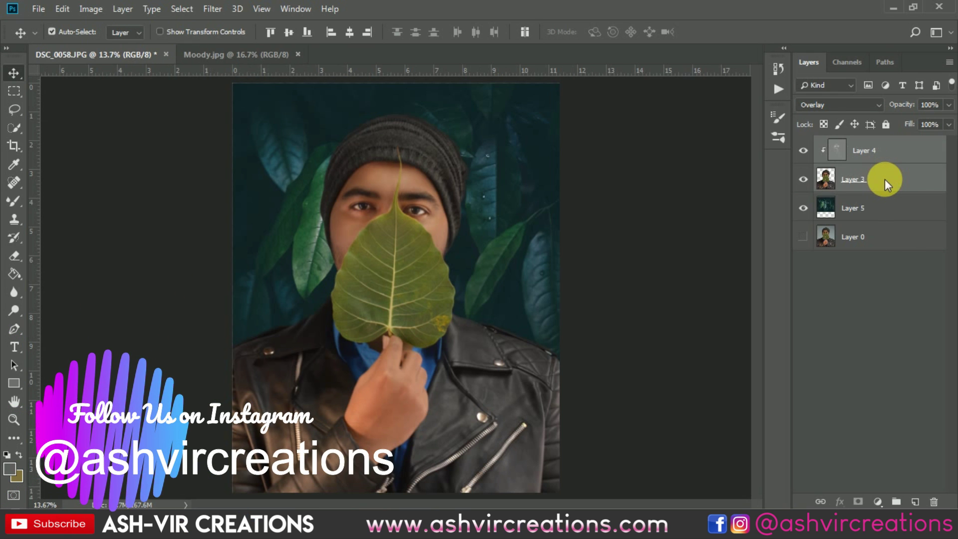
{"action": "right_click", "coordinate": [886, 179]}
{"action": "left_click", "coordinate": [734, 393]}
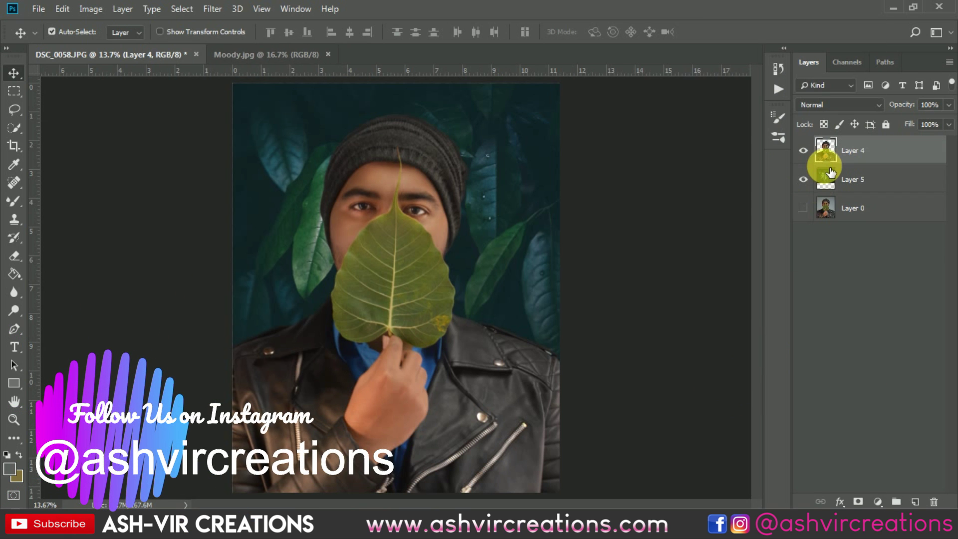
Step: Duplicate the merged portrait layer, set the copy to Soft Light at 17% opacity, and compare its effect
{"action": "key", "text": "ctrl+j"}
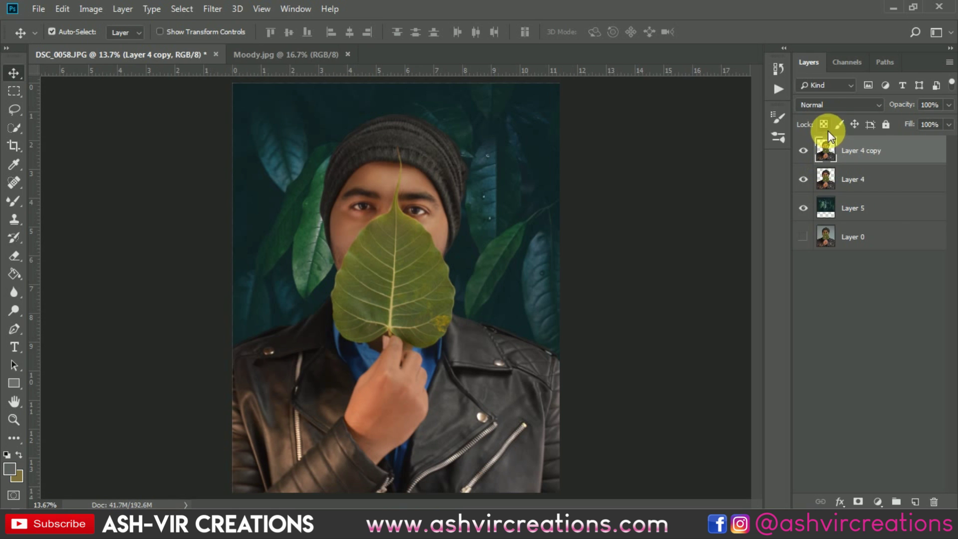
{"action": "left_click", "coordinate": [823, 106]}
{"action": "left_click", "coordinate": [808, 287]}
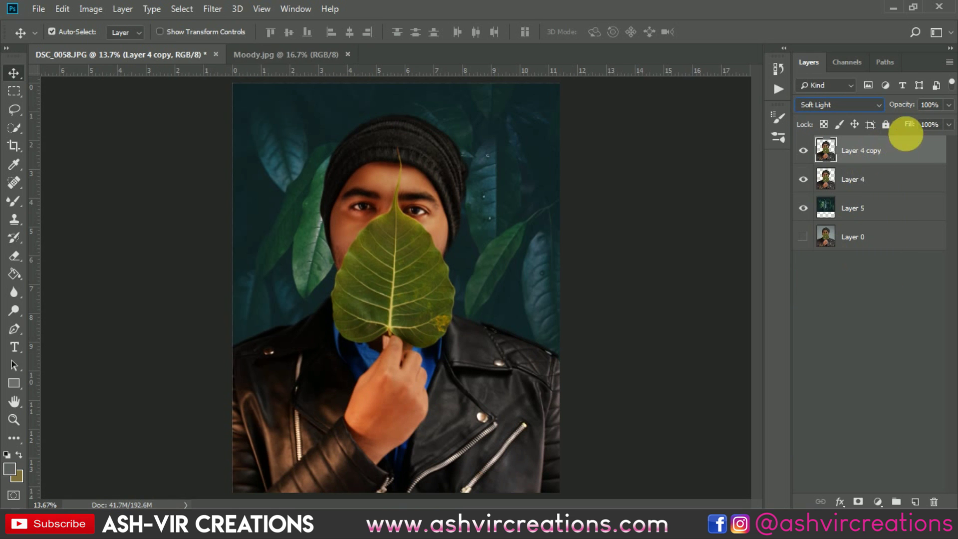
{"action": "left_click_drag", "start_coordinate": [910, 111], "coordinate": [757, 112]}
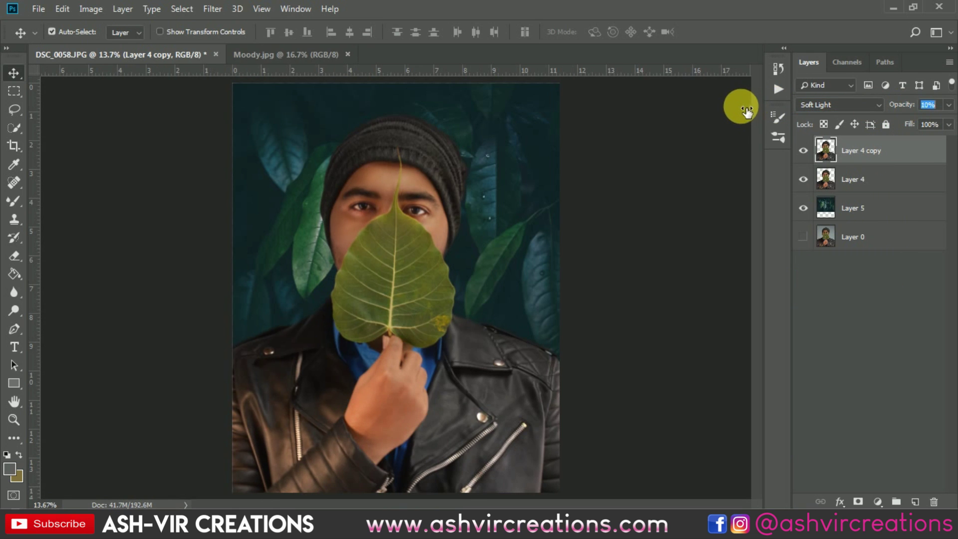
{"action": "left_click", "coordinate": [814, 139]}
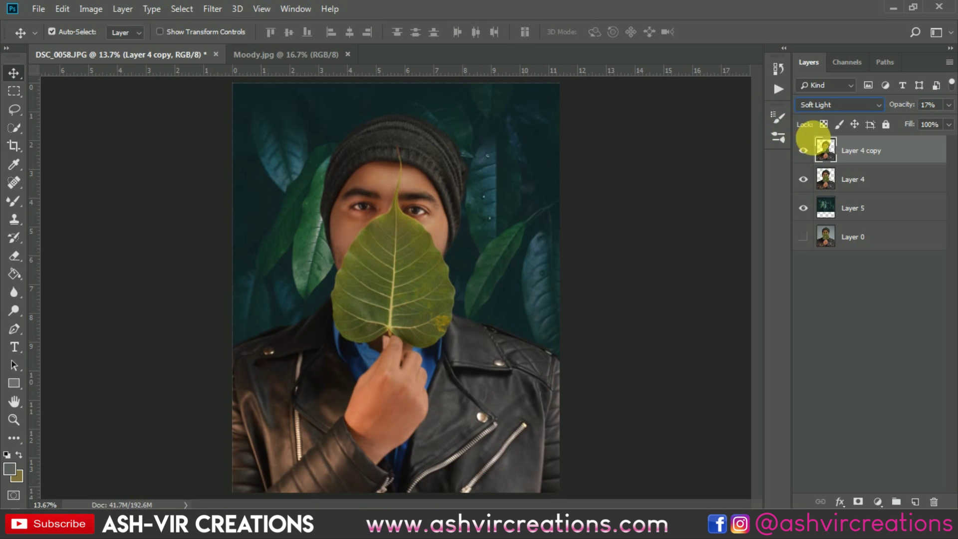
{"action": "left_click", "coordinate": [805, 151]}
Step: Merge the Soft Light copy with the portrait layer beneath it
{"action": "left_click", "coordinate": [876, 182], "text": "ctrl"}
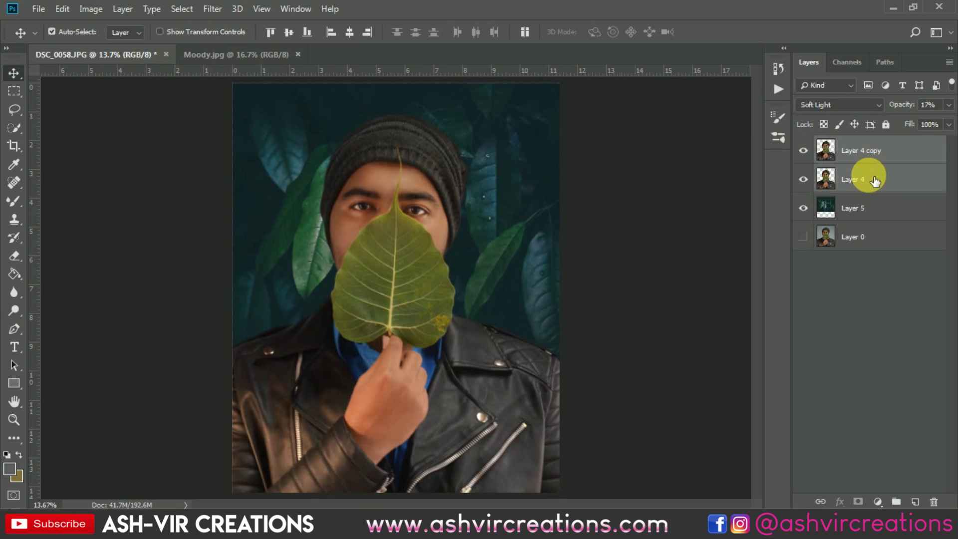
{"action": "right_click", "coordinate": [871, 180]}
{"action": "left_click", "coordinate": [723, 391]}
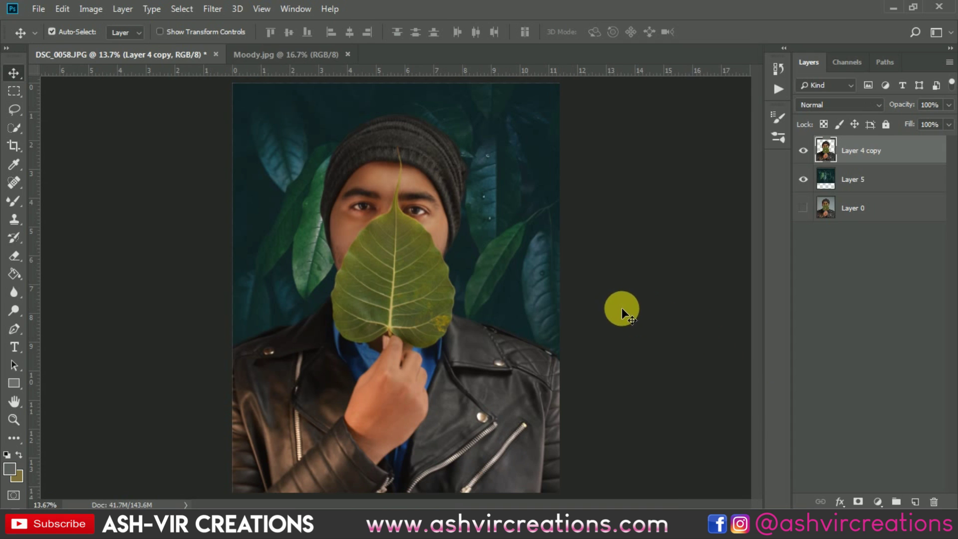
Step: Add a Curves adjustment clipped to the portrait layer, anchor the curve in the shadows and highlights, and slightly raise its black point
{"action": "key", "text": "ctrl+plus"}
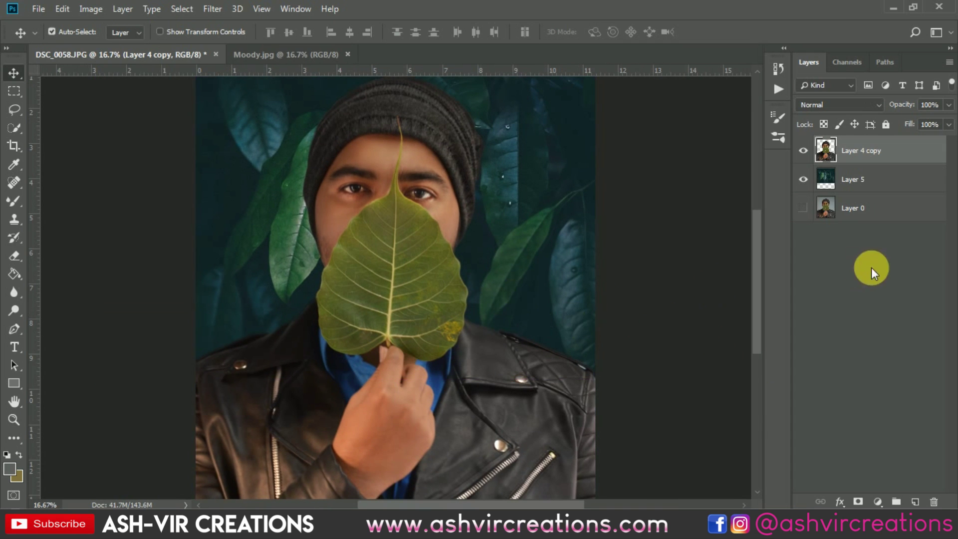
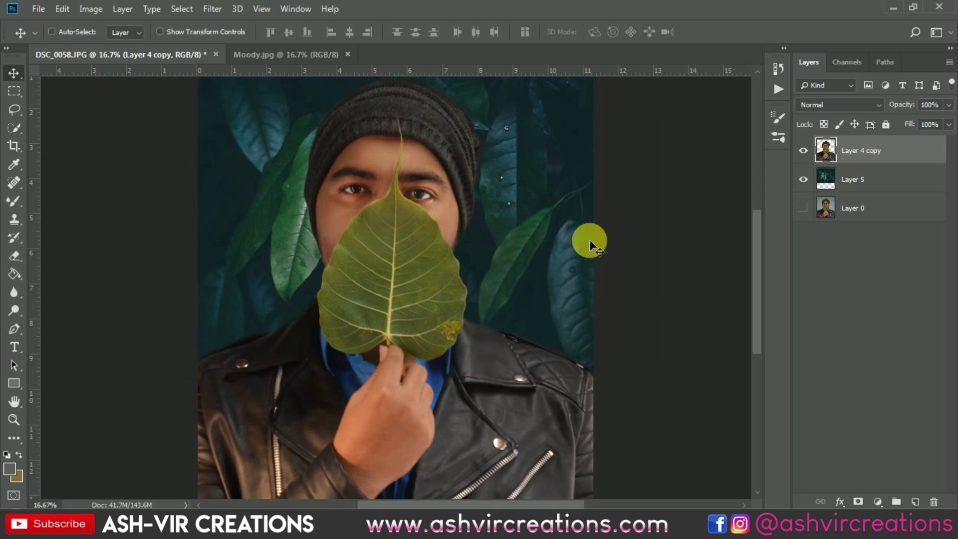
{"action": "left_click", "coordinate": [878, 502]}
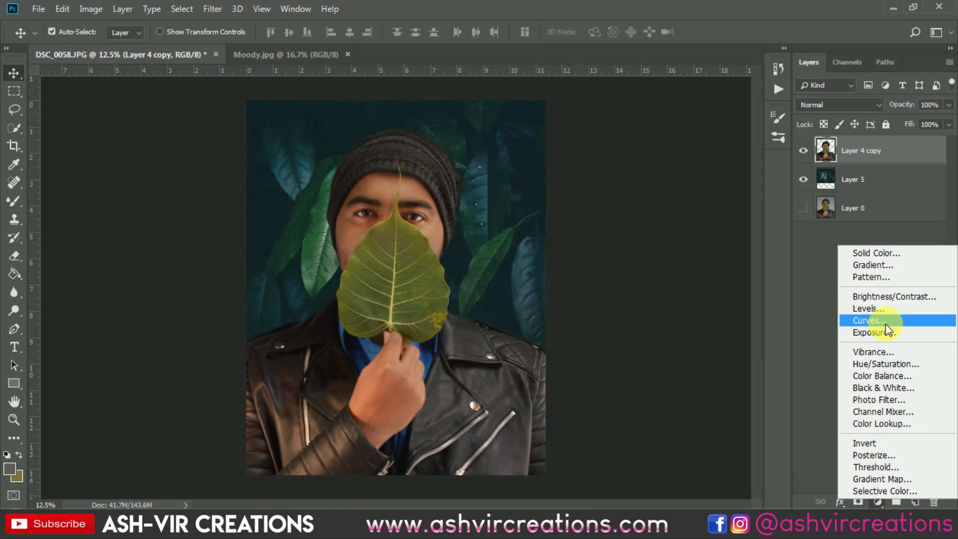
{"action": "left_click", "coordinate": [869, 321]}
{"action": "left_click", "coordinate": [826, 457]}
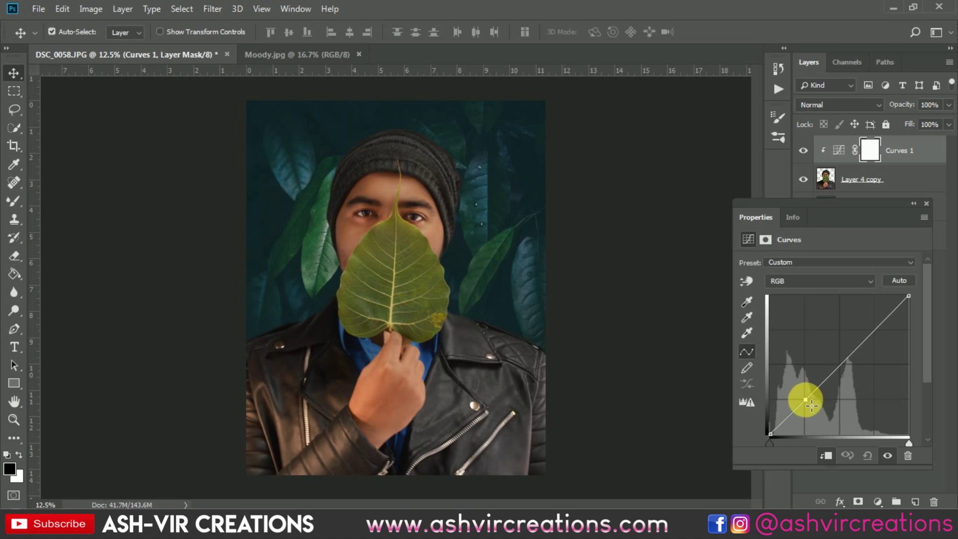
{"action": "left_click_drag", "start_coordinate": [822, 402], "coordinate": [813, 406]}
{"action": "left_click_drag", "start_coordinate": [857, 350], "coordinate": [879, 338]}
{"action": "left_click", "coordinate": [771, 435]}
{"action": "mouse_move", "coordinate": [777, 440]}
{"action": "left_mouse_down"}
{"action": "mouse_move", "coordinate": [770, 423]}
{"action": "mouse_move", "coordinate": [768, 444]}
{"action": "mouse_move", "coordinate": [767, 429]}
{"action": "left_mouse_up"}
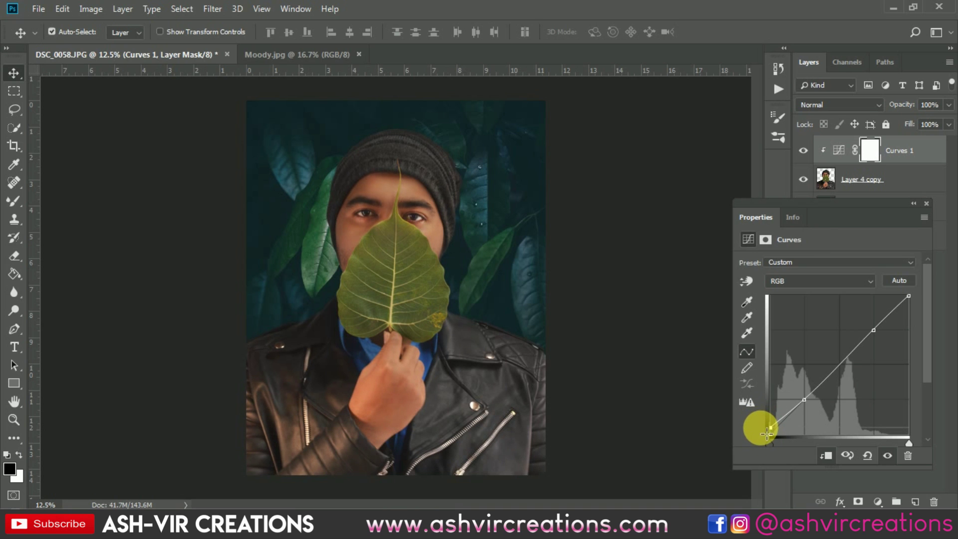
{"action": "left_click", "coordinate": [927, 202]}
Step: Merge the clipped Curves adjustment with the portrait layer
{"action": "left_click", "coordinate": [913, 185]}
{"action": "right_click", "coordinate": [913, 184]}
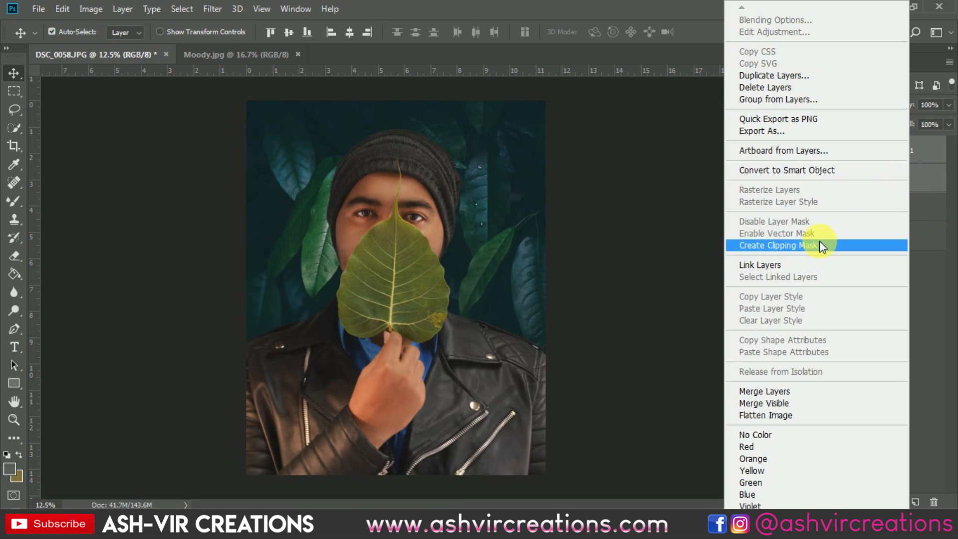
{"action": "left_click", "coordinate": [795, 392]}
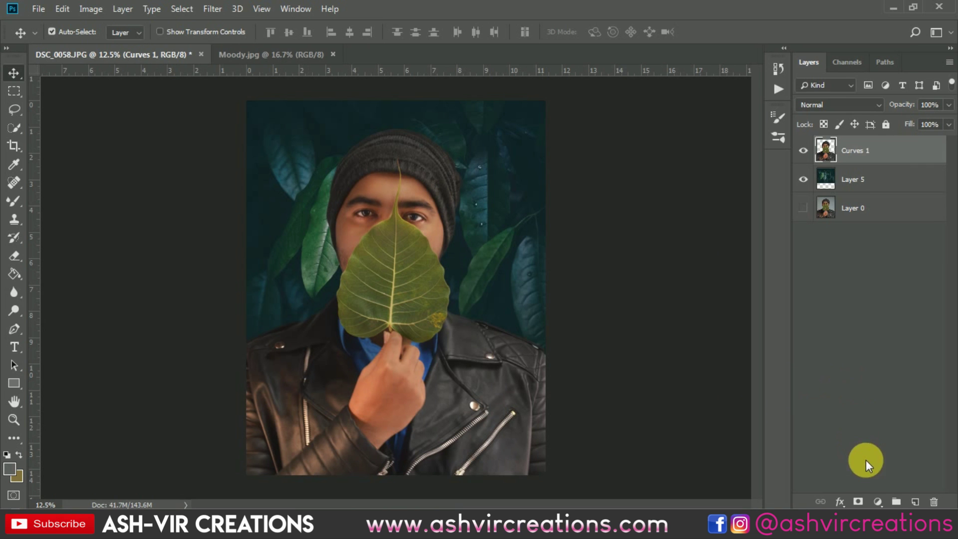
{"action": "left_click", "coordinate": [879, 502]}
{"action": "left_click", "coordinate": [927, 202]}
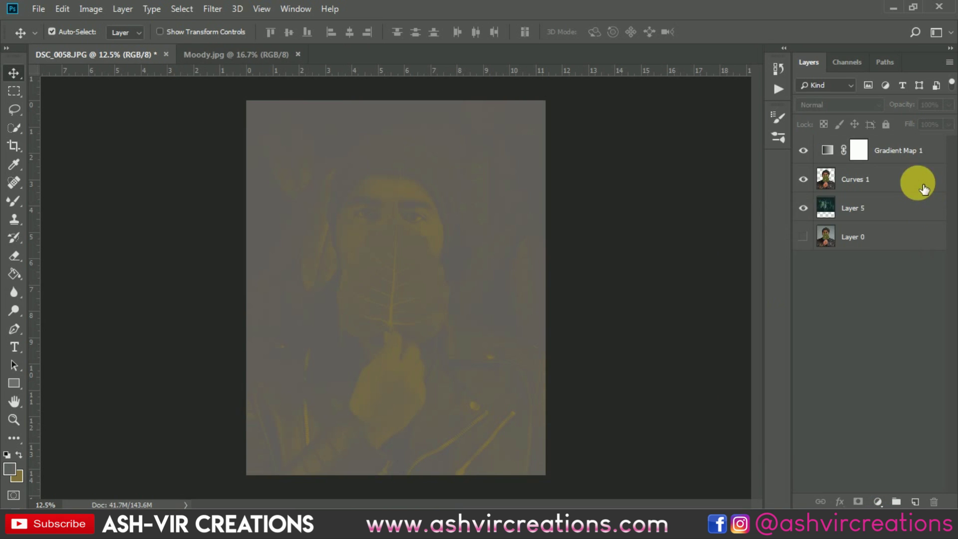
{"action": "key", "text": "Delete"}
Step: Add a Selective Color adjustment clipped to the portrait, set Cyan to +15% in the Blacks, and compare its effect
{"action": "left_click", "coordinate": [878, 501]}
{"action": "left_click", "coordinate": [884, 488]}
{"action": "left_click", "coordinate": [798, 278]}
{"action": "left_click", "coordinate": [798, 275]}
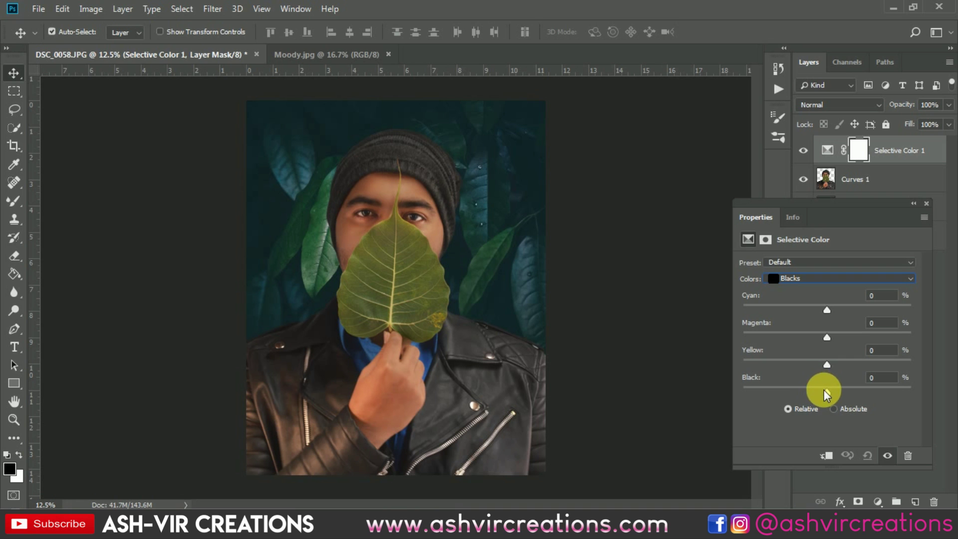
{"action": "left_click_drag", "start_coordinate": [829, 311], "coordinate": [837, 309]}
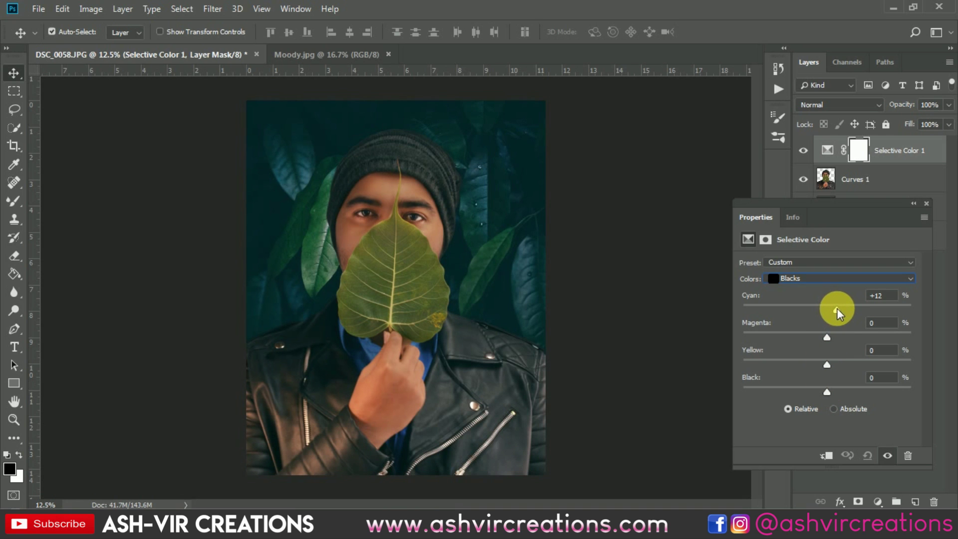
{"action": "left_click", "coordinate": [829, 456]}
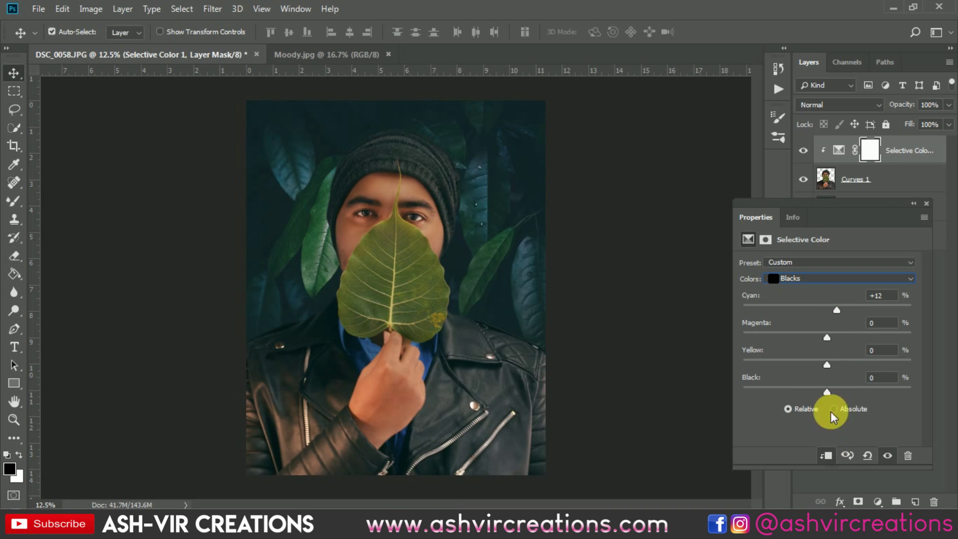
{"action": "mouse_move", "coordinate": [836, 307]}
{"action": "left_mouse_down"}
{"action": "mouse_move", "coordinate": [847, 311]}
{"action": "mouse_move", "coordinate": [829, 309]}
{"action": "mouse_move", "coordinate": [840, 313]}
{"action": "left_mouse_up"}
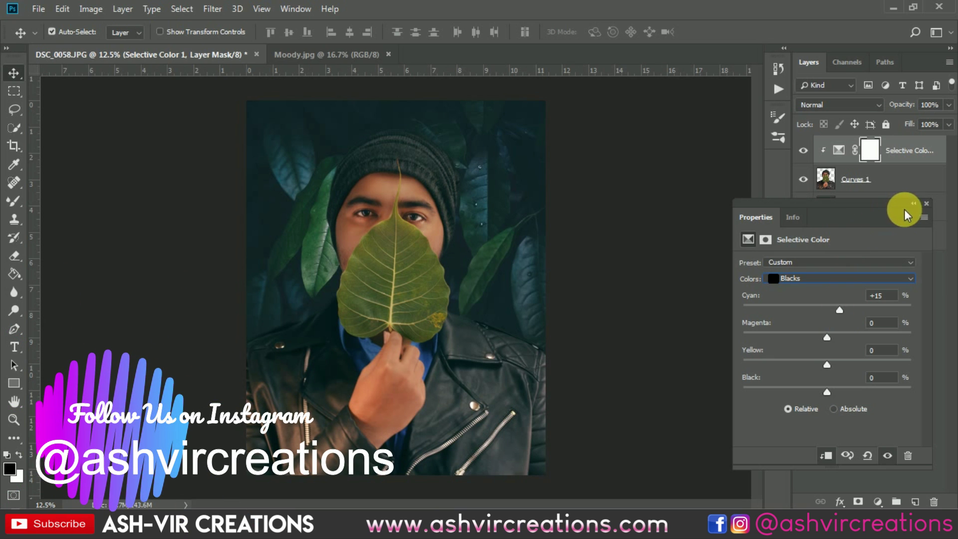
{"action": "left_click", "coordinate": [926, 204]}
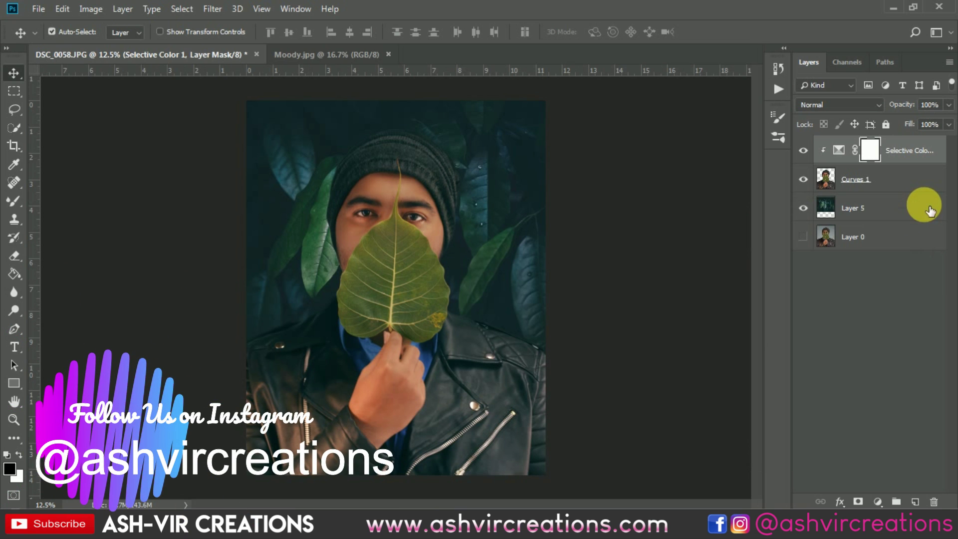
{"action": "left_click", "coordinate": [810, 148]}
{"action": "left_click", "coordinate": [809, 148]}
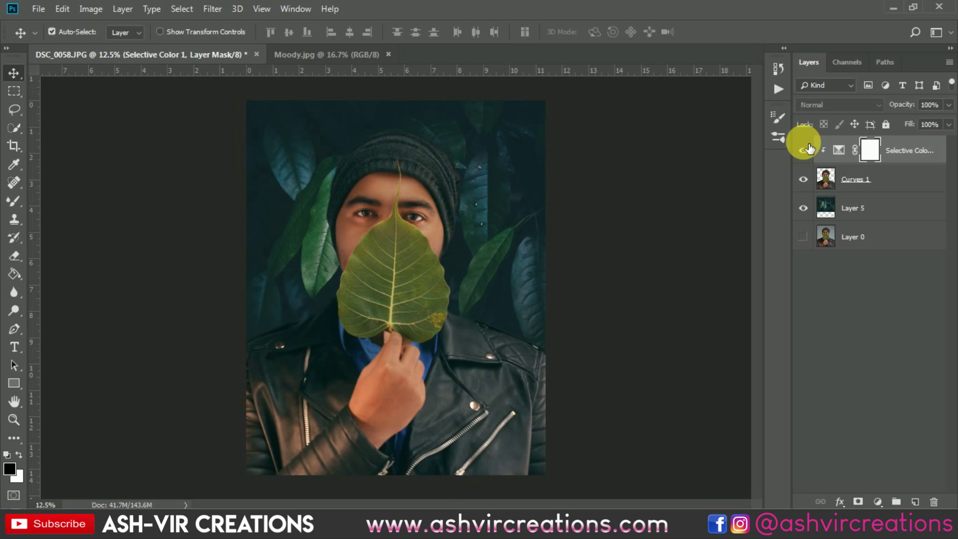
Step: Merge the clipped Selective Color adjustment with the portrait layer beneath it
{"action": "left_click", "coordinate": [901, 182]}
{"action": "right_click", "coordinate": [899, 182]}
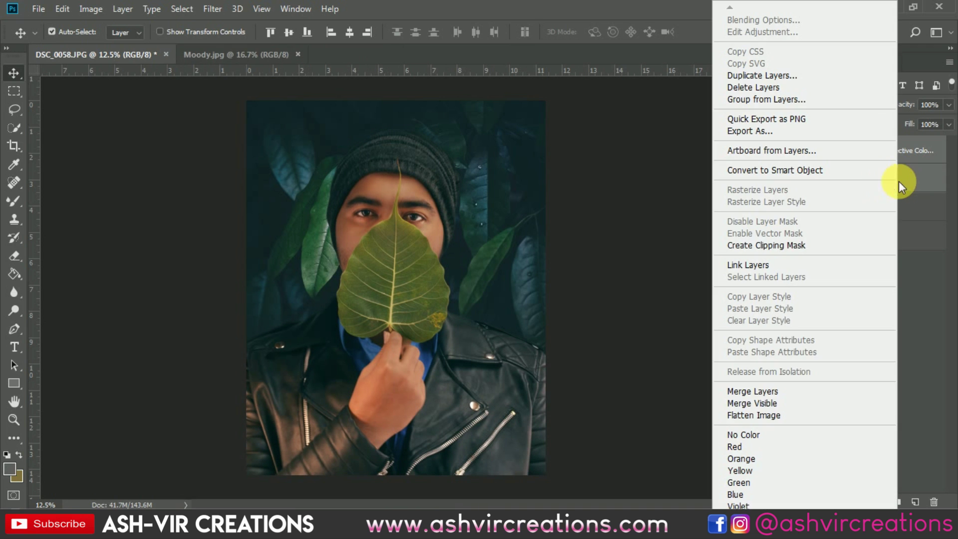
{"action": "left_click", "coordinate": [775, 393]}
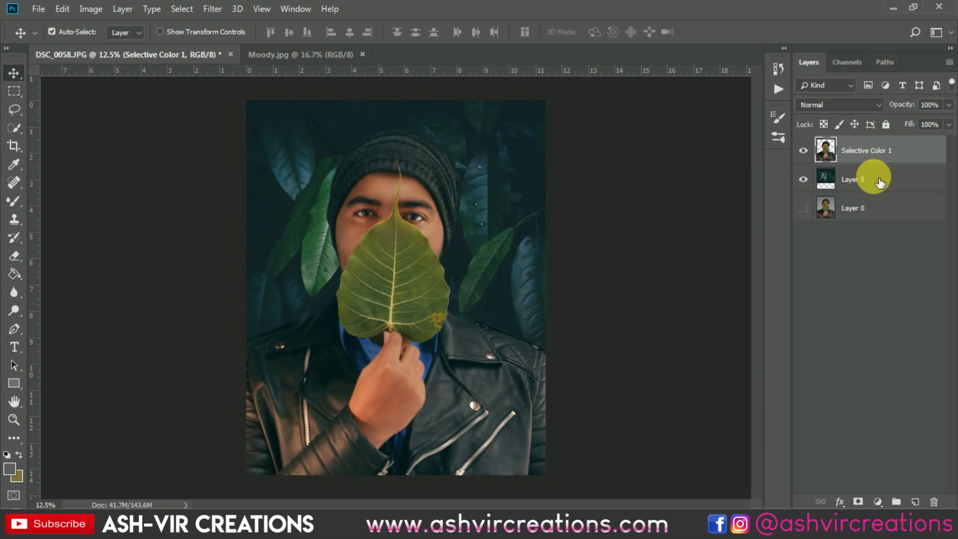
Step: Select the leafy background Layer 5 and open the water-droplet image Wte.png from the Desktop
{"action": "left_click", "coordinate": [880, 184]}
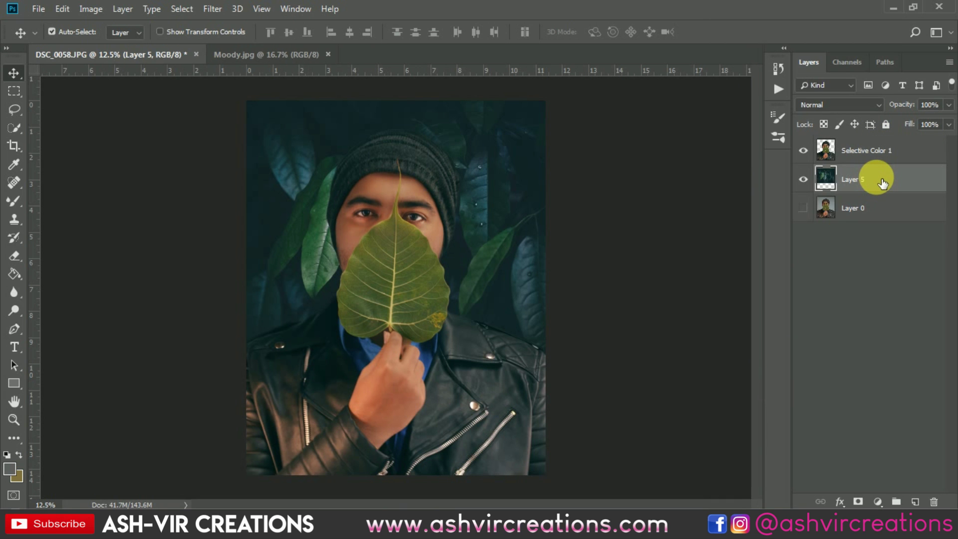
{"action": "scroll", "coordinate": [326, 208], "scroll_direction": "up", "scroll_amount": 5}
{"action": "scroll", "coordinate": [327, 208], "scroll_direction": "down", "scroll_amount": 2}
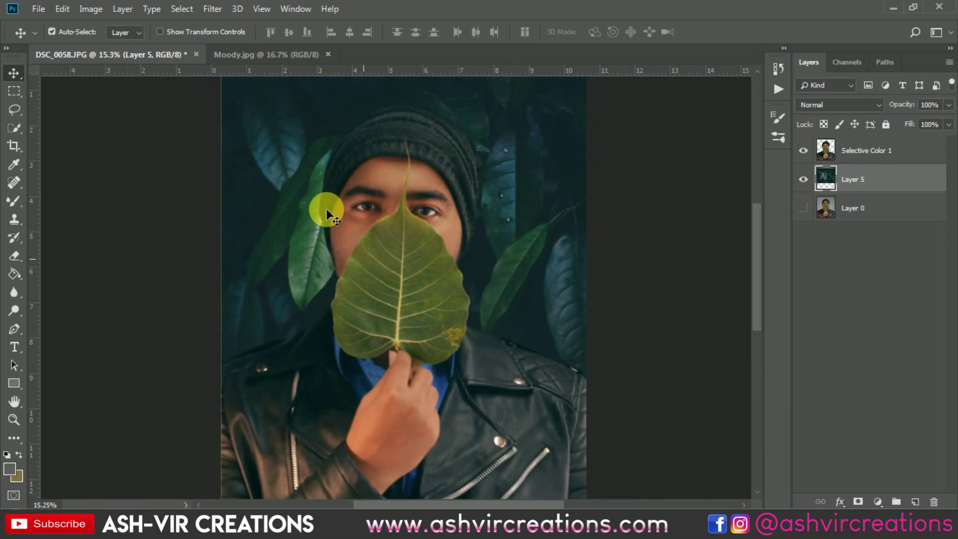
{"action": "left_click", "coordinate": [47, 12]}
{"action": "left_click", "coordinate": [50, 30]}
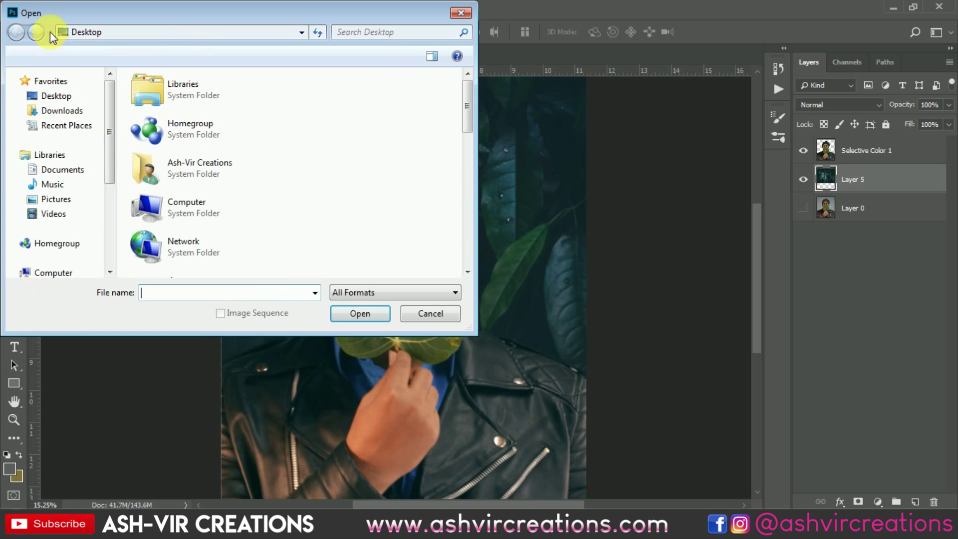
{"action": "scroll", "coordinate": [351, 117], "scroll_direction": "down", "scroll_amount": 5}
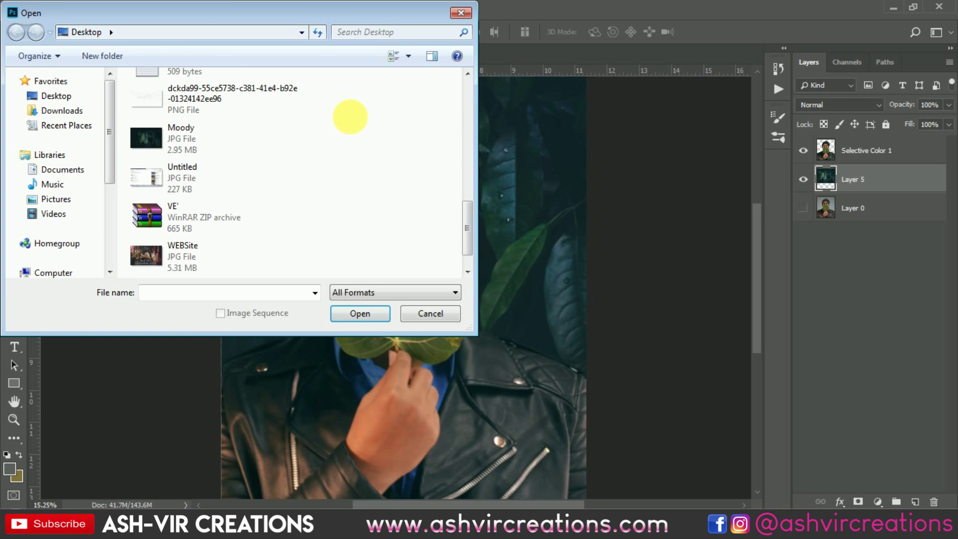
{"action": "left_click", "coordinate": [197, 100]}
{"action": "scroll", "coordinate": [196, 106], "scroll_direction": "down", "scroll_amount": 3}
{"action": "double_click", "coordinate": [175, 263]}
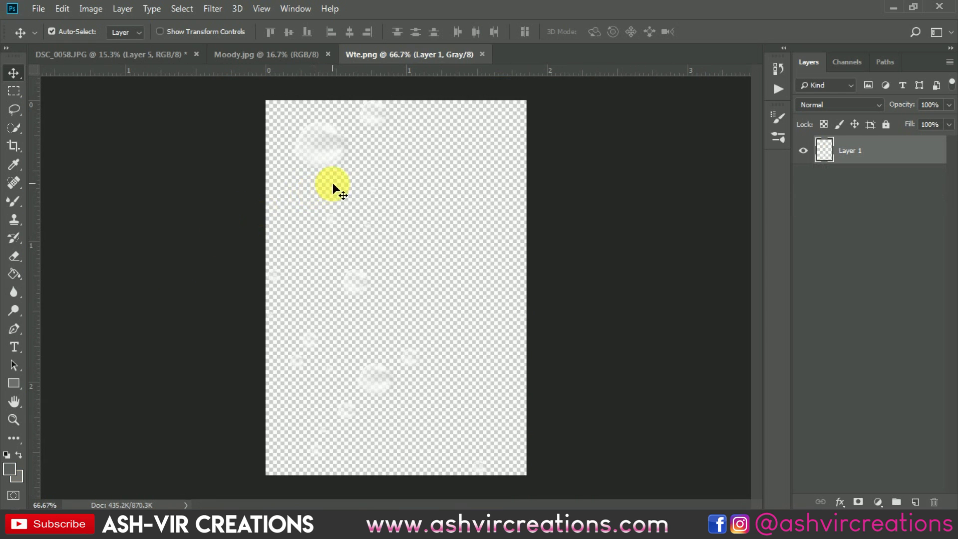
Step: Bring the water droplets into the DSC_0058.JPG composite and fit them over the background leaf beside the beanie and cheek
{"action": "left_click_drag", "start_coordinate": [333, 188], "coordinate": [254, 115]}
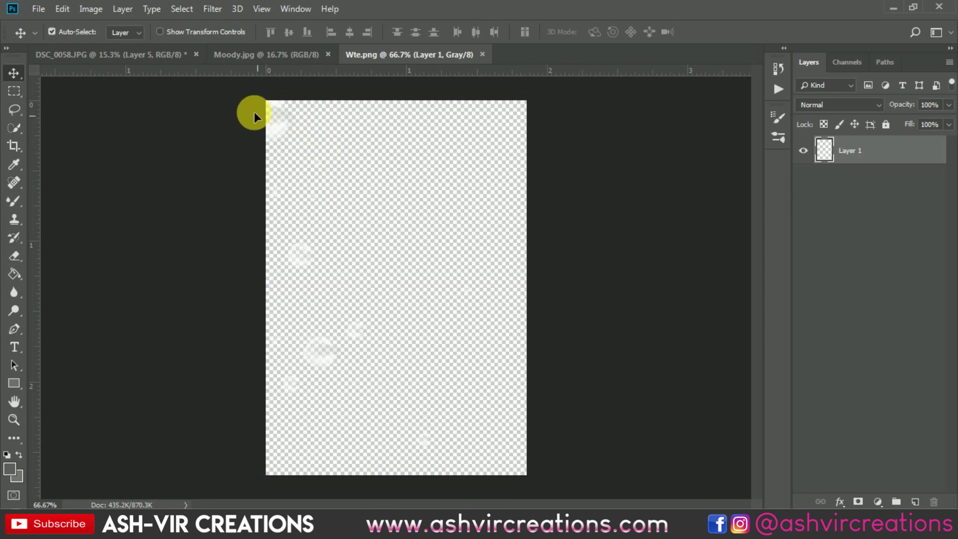
{"action": "left_click_drag", "start_coordinate": [172, 65], "coordinate": [362, 175]}
{"action": "key", "text": "ctrl+t"}
Step: Duplicate the droplet layer and place the copy over the green background leaf above the quilted shoulder
{"action": "left_click_drag", "start_coordinate": [306, 184], "coordinate": [532, 281]}
{"action": "key", "text": "Return"}
{"action": "key", "text": "ctrl+t"}
{"action": "scroll", "coordinate": [513, 273], "scroll_direction": "up", "scroll_amount": 3}
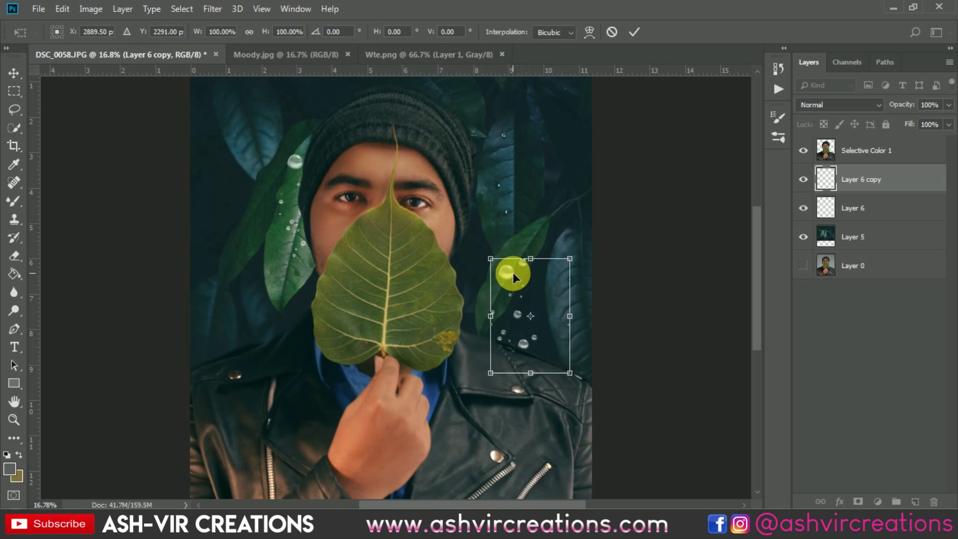
{"action": "key", "text": "Return"}
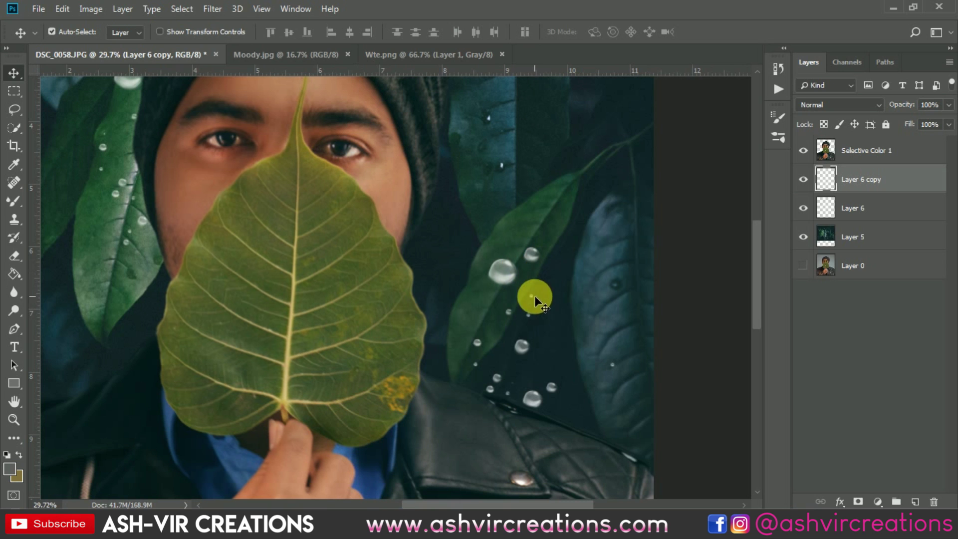
Step: Erase the copied droplets lying off the leaf with a Soft Round 187 px eraser, and set Layer 6 copy to 66% opacity
{"action": "left_click", "coordinate": [15, 255]}
{"action": "right_click", "coordinate": [529, 349]}
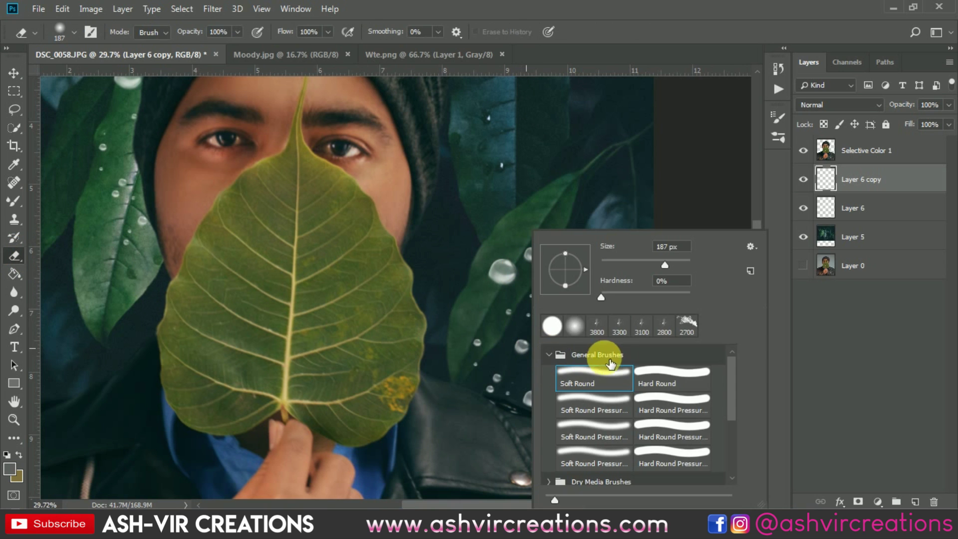
{"action": "double_click", "coordinate": [606, 377]}
{"action": "mouse_move", "coordinate": [509, 361]}
{"action": "left_mouse_down"}
{"action": "mouse_move", "coordinate": [525, 402]}
{"action": "mouse_move", "coordinate": [515, 430]}
{"action": "mouse_move", "coordinate": [487, 383]}
{"action": "mouse_move", "coordinate": [554, 352]}
{"action": "mouse_move", "coordinate": [641, 387]}
{"action": "mouse_move", "coordinate": [599, 379]}
{"action": "mouse_move", "coordinate": [554, 430]}
{"action": "mouse_move", "coordinate": [522, 387]}
{"action": "mouse_move", "coordinate": [511, 427]}
{"action": "mouse_move", "coordinate": [565, 431]}
{"action": "mouse_move", "coordinate": [542, 343]}
{"action": "mouse_move", "coordinate": [535, 428]}
{"action": "mouse_move", "coordinate": [496, 373]}
{"action": "mouse_move", "coordinate": [652, 449]}
{"action": "left_mouse_up"}
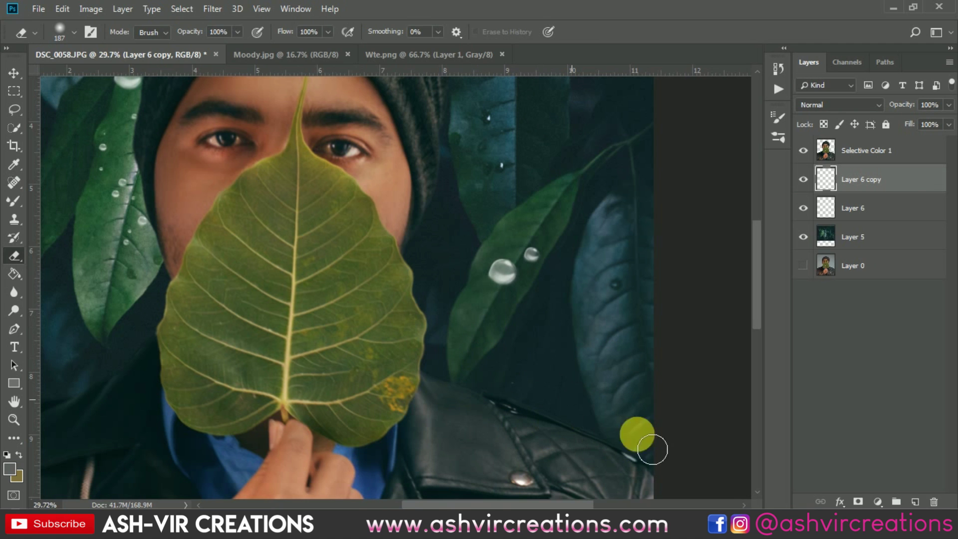
{"action": "left_click_drag", "start_coordinate": [911, 109], "coordinate": [897, 109]}
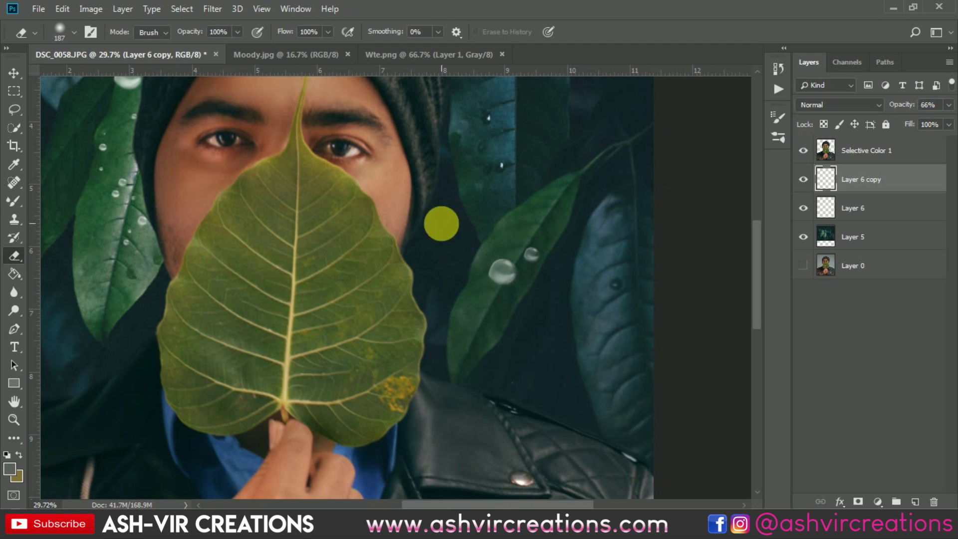
{"action": "left_click_drag", "start_coordinate": [440, 221], "coordinate": [563, 327]}
Step: Erase the large droplet at the top of the leaf beside the face on Layer 6, and set that layer's opacity to 86%
{"action": "left_click", "coordinate": [853, 208]}
{"action": "mouse_move", "coordinate": [324, 278]}
{"action": "left_mouse_down"}
{"action": "mouse_move", "coordinate": [299, 172]}
{"action": "mouse_move", "coordinate": [336, 231]}
{"action": "mouse_move", "coordinate": [331, 194]}
{"action": "mouse_move", "coordinate": [336, 270]}
{"action": "mouse_move", "coordinate": [323, 233]}
{"action": "mouse_move", "coordinate": [343, 345]}
{"action": "mouse_move", "coordinate": [316, 393]}
{"action": "mouse_move", "coordinate": [327, 334]}
{"action": "left_mouse_up"}
{"action": "scroll", "coordinate": [327, 333], "scroll_direction": "up", "scroll_amount": 2}
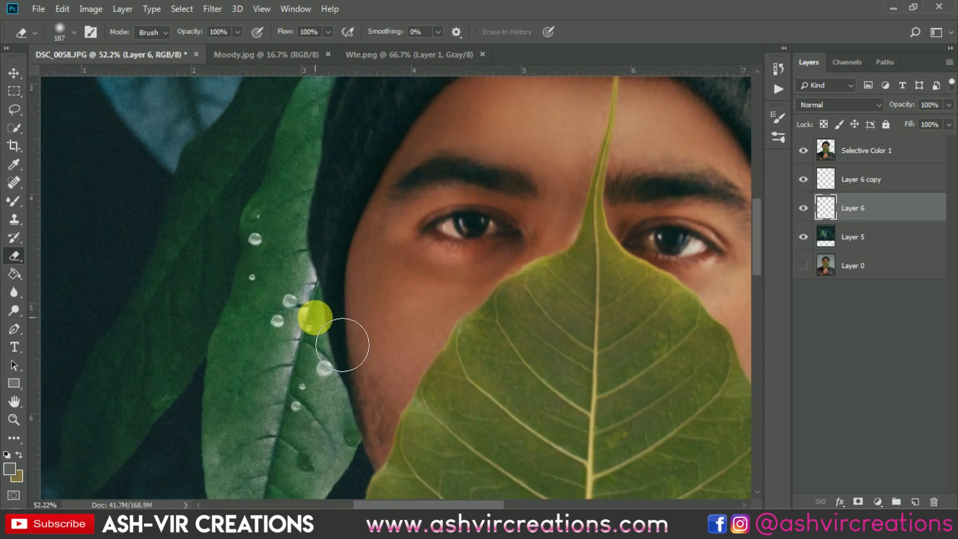
{"action": "scroll", "coordinate": [410, 311], "scroll_direction": "down", "scroll_amount": 2}
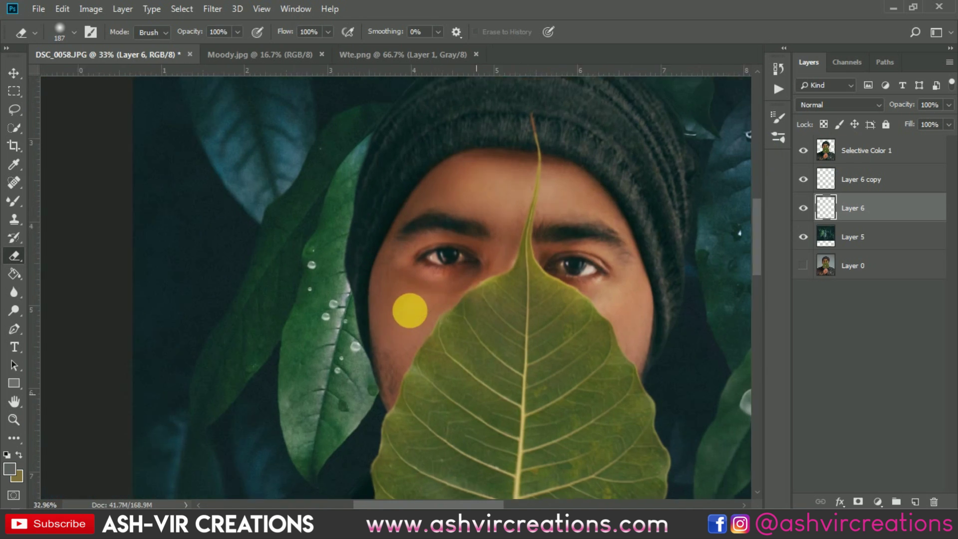
{"action": "scroll", "coordinate": [410, 311], "scroll_direction": "down", "scroll_amount": 1}
{"action": "mouse_move", "coordinate": [906, 105]}
{"action": "left_mouse_down"}
{"action": "mouse_move", "coordinate": [870, 111]}
{"action": "mouse_move", "coordinate": [908, 110]}
{"action": "mouse_move", "coordinate": [897, 112]}
{"action": "left_mouse_up"}
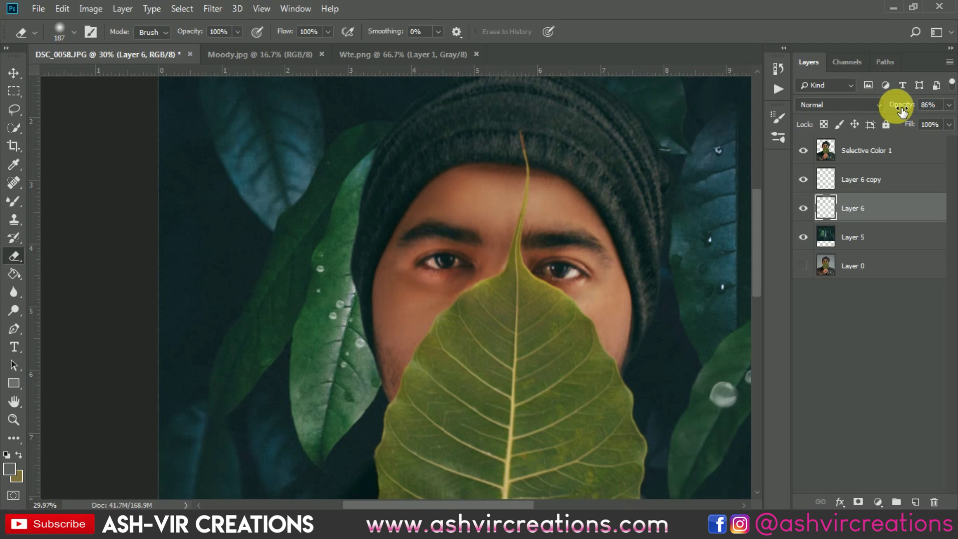
{"action": "left_click", "coordinate": [378, 292]}
{"action": "mouse_move", "coordinate": [378, 289]}
{"action": "left_mouse_down"}
{"action": "mouse_move", "coordinate": [315, 283]}
{"action": "mouse_move", "coordinate": [332, 257]}
{"action": "mouse_move", "coordinate": [333, 304]}
{"action": "mouse_move", "coordinate": [351, 266]}
{"action": "mouse_move", "coordinate": [391, 247]}
{"action": "left_mouse_up"}
{"action": "key", "text": "ctrl+0"}
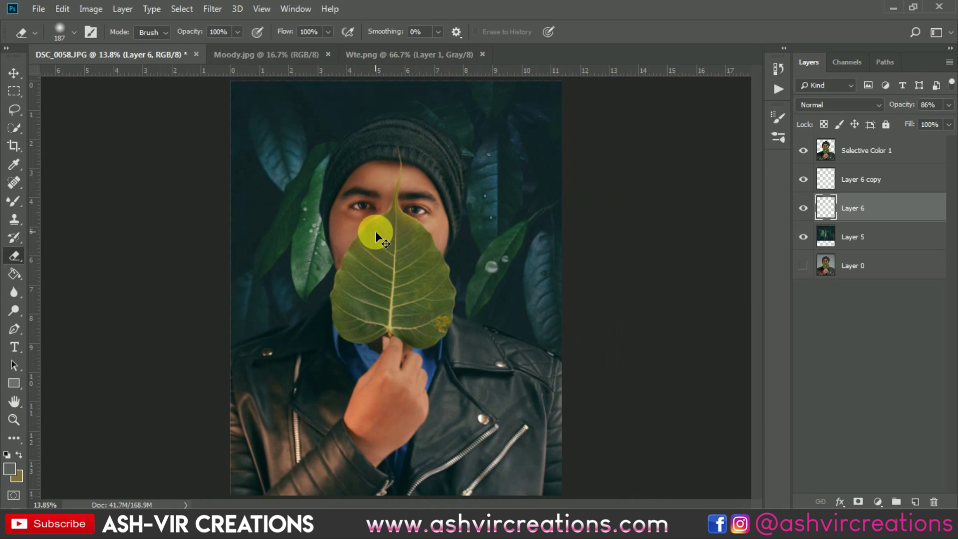
Step: Merge the portrait, both droplet layers and the leafy background Layer 5 into one layer, leaving out Layer 0
{"action": "left_click", "coordinate": [14, 72]}
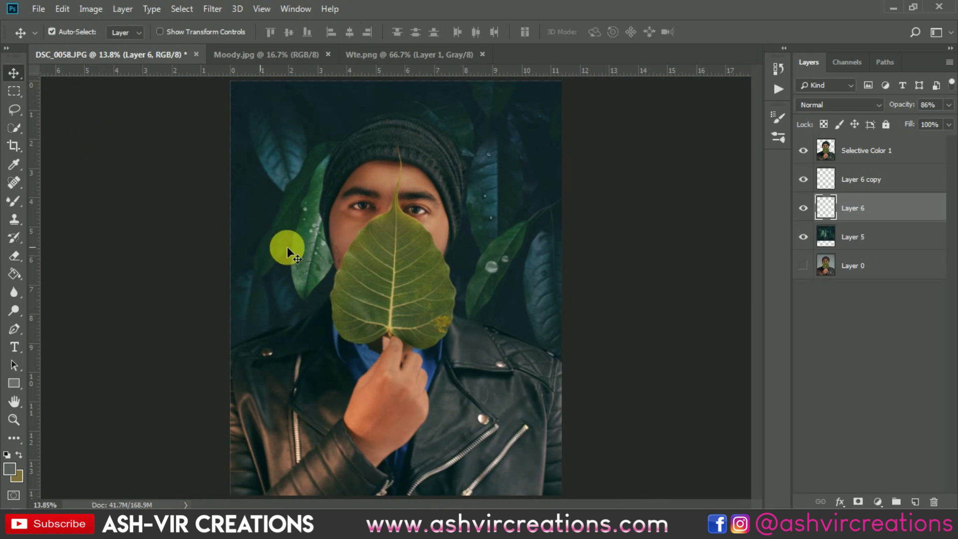
{"action": "key", "text": "ctrl+minus"}
{"action": "scroll", "coordinate": [337, 260], "scroll_direction": "up", "scroll_amount": 2}
{"action": "left_click", "coordinate": [858, 152]}
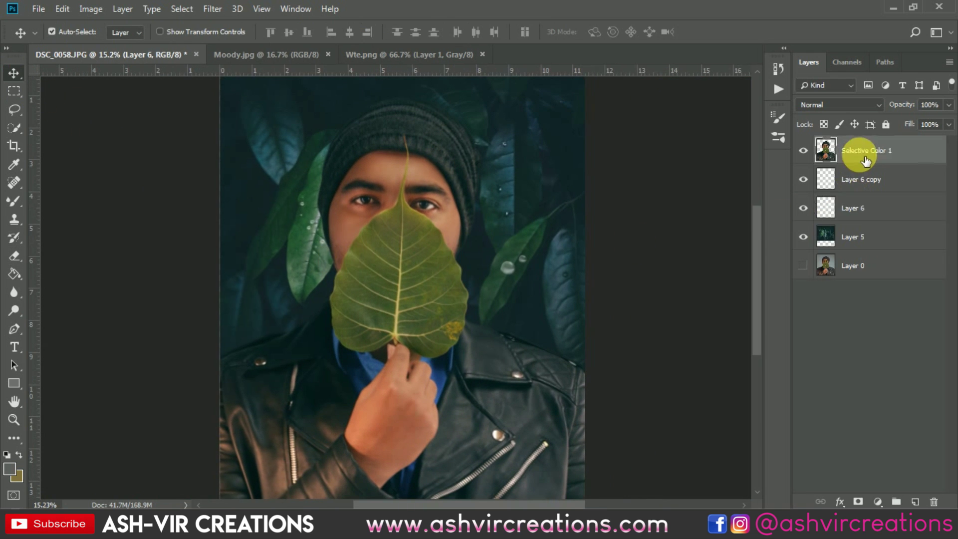
{"action": "left_click", "coordinate": [865, 237], "text": "shift"}
{"action": "right_click", "coordinate": [860, 233]}
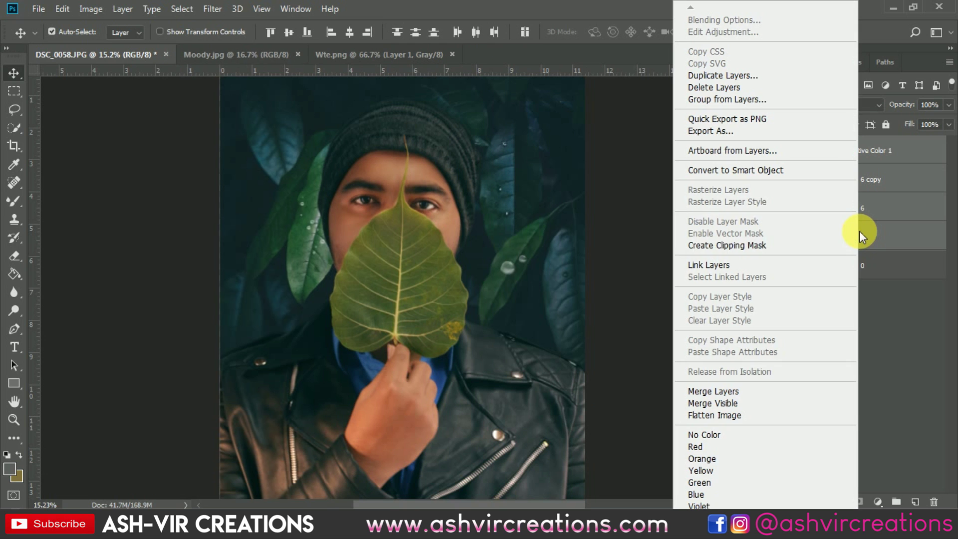
{"action": "left_click", "coordinate": [707, 391]}
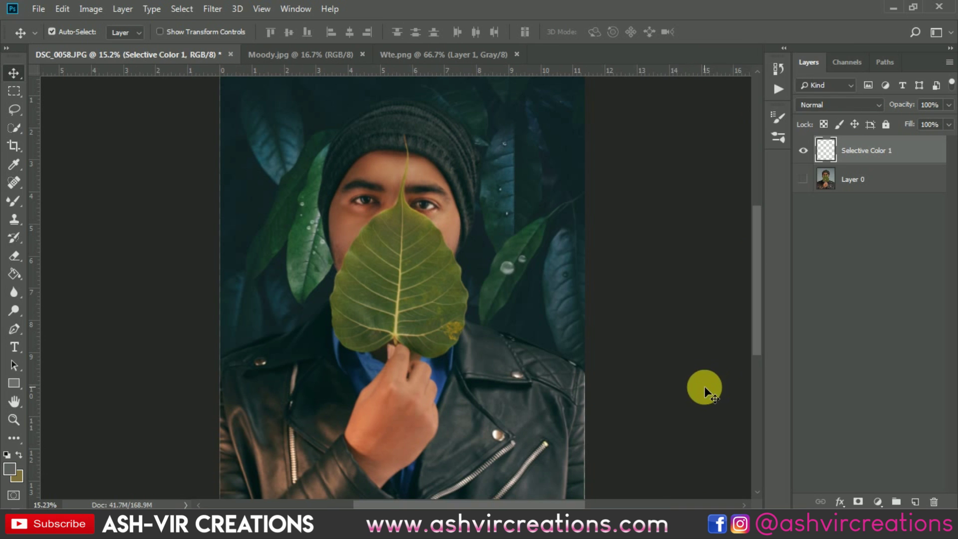
Step: Crop the image to the existing canvas bounds at a 4:5 ratio, with cropped pixels deleted
{"action": "scroll", "coordinate": [384, 239], "scroll_direction": "down", "scroll_amount": 2}
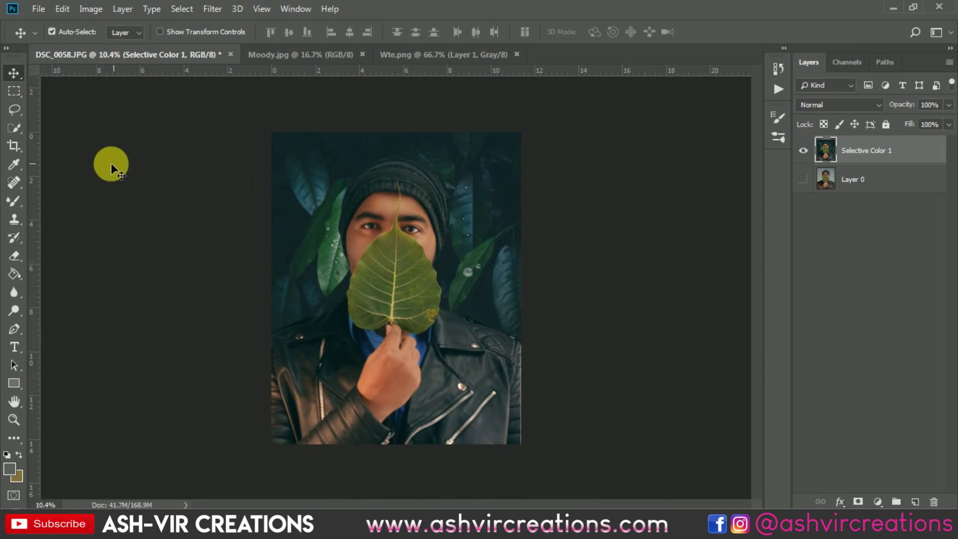
{"action": "left_click", "coordinate": [13, 146]}
{"action": "key", "text": "Return"}
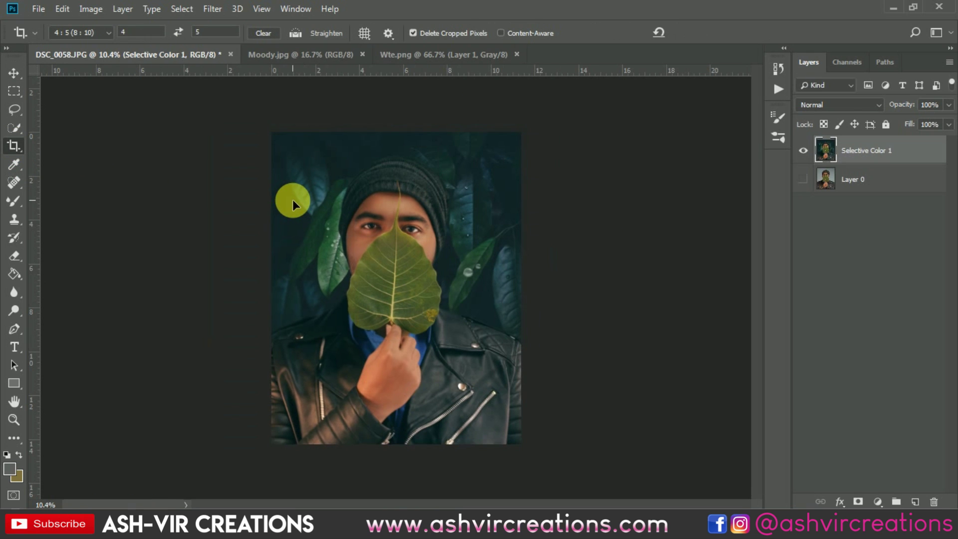
Step: Start a Camera Raw grade with Exposure +0.85, Contrast +15, Highlights +7, Shadows -31, Whites +3 and Blacks -8
{"action": "key", "text": "v"}
{"action": "left_click", "coordinate": [220, 9]}
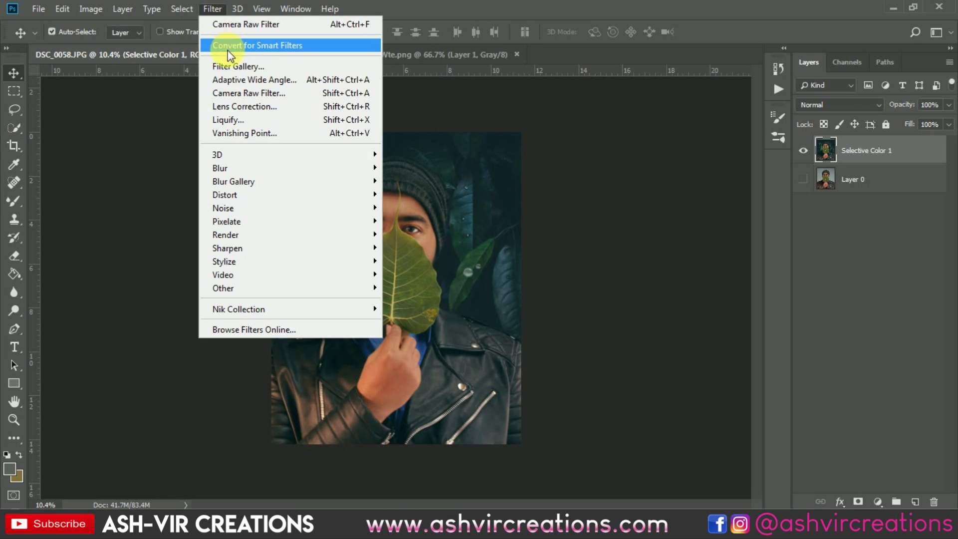
{"action": "left_click", "coordinate": [240, 94]}
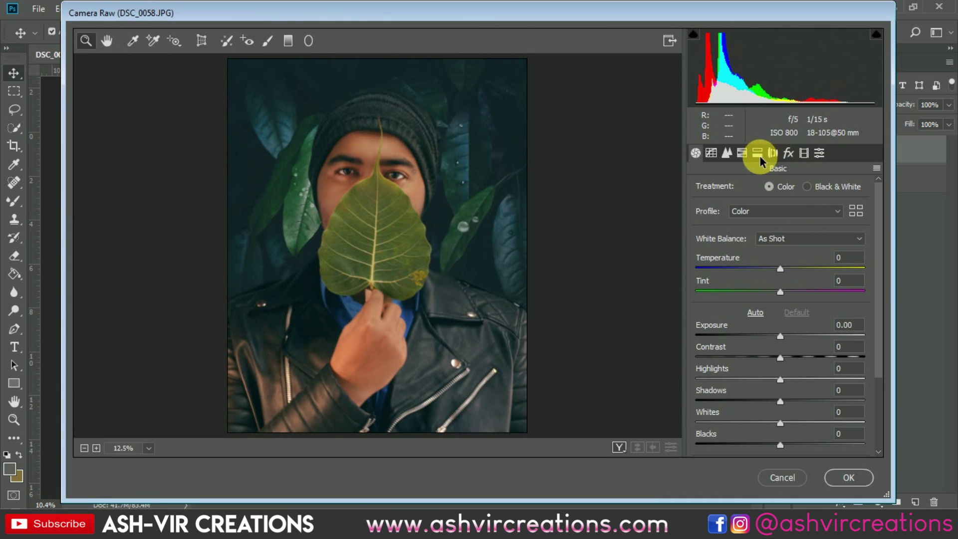
{"action": "left_click_drag", "start_coordinate": [780, 338], "coordinate": [802, 368]}
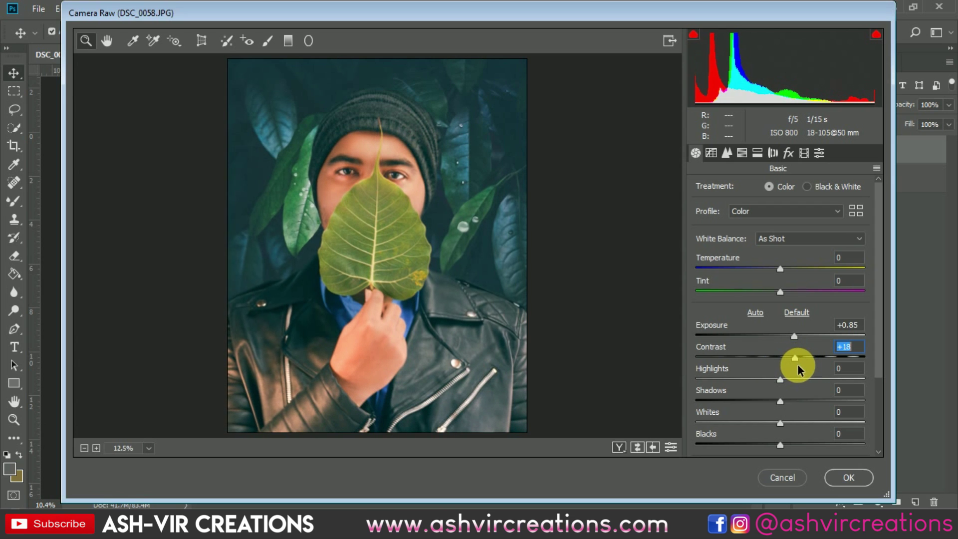
{"action": "left_click_drag", "start_coordinate": [783, 383], "coordinate": [785, 446]}
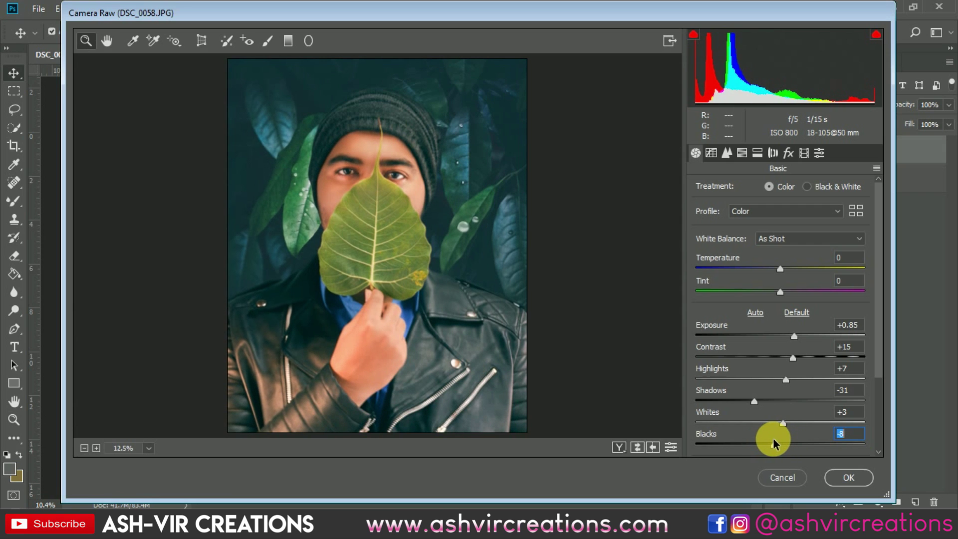
Step: In the HSL adjustments, set saturation to Yellows +28, Greens +30, Aquas +31, Blues -21, Purples -49 and Magentas about -53
{"action": "left_click", "coordinate": [744, 153]}
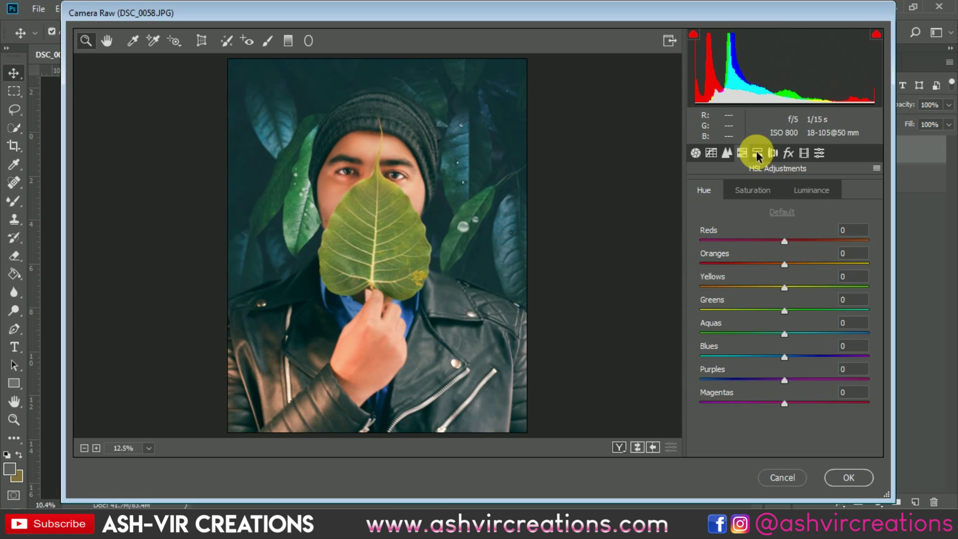
{"action": "left_click", "coordinate": [818, 152]}
{"action": "left_click", "coordinate": [804, 153]}
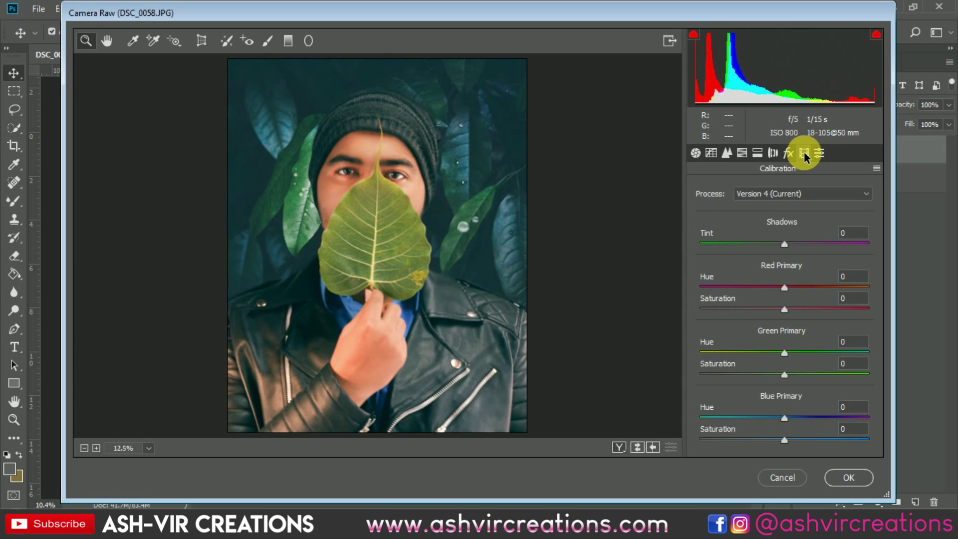
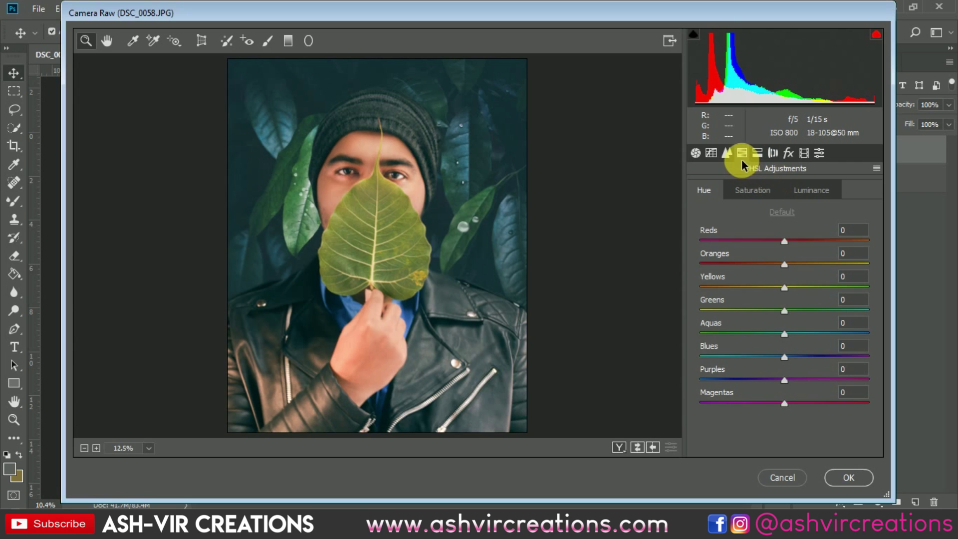
{"action": "left_click", "coordinate": [807, 188]}
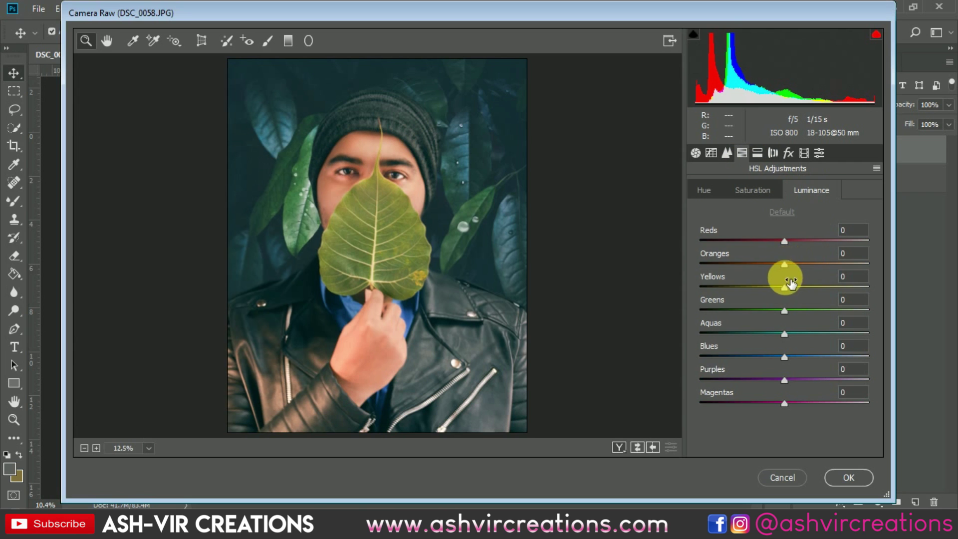
{"action": "left_click_drag", "start_coordinate": [791, 280], "coordinate": [648, 396]}
{"action": "left_click", "coordinate": [756, 197]}
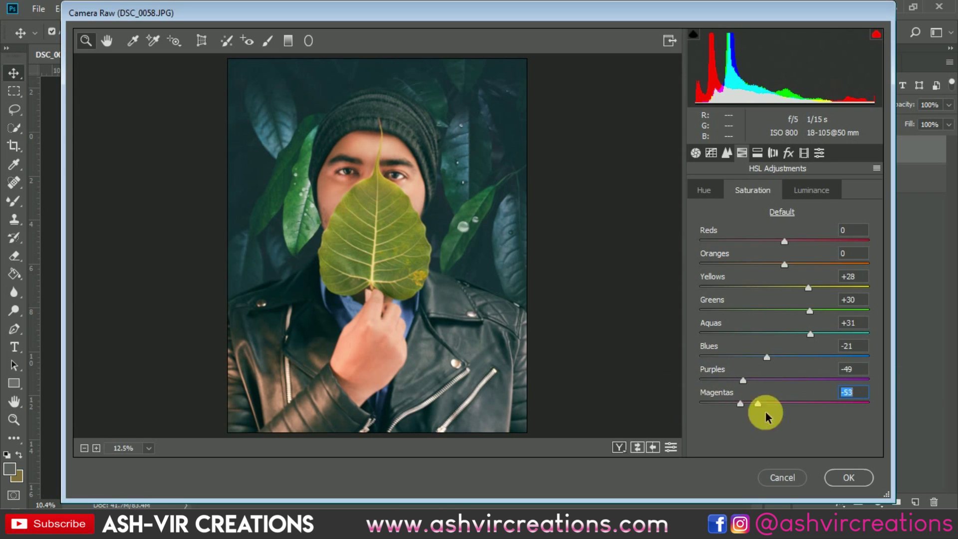
{"action": "left_click", "coordinate": [710, 191]}
Step: Tint the shadows blue with split toning, using hue 203 and saturation 20
{"action": "left_click", "coordinate": [758, 153]}
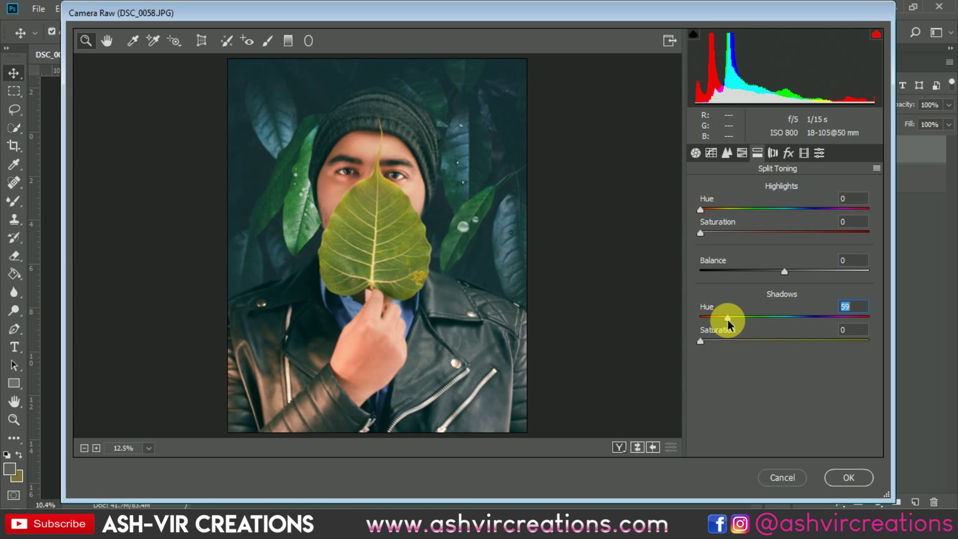
{"action": "left_click_drag", "start_coordinate": [728, 321], "coordinate": [793, 319]}
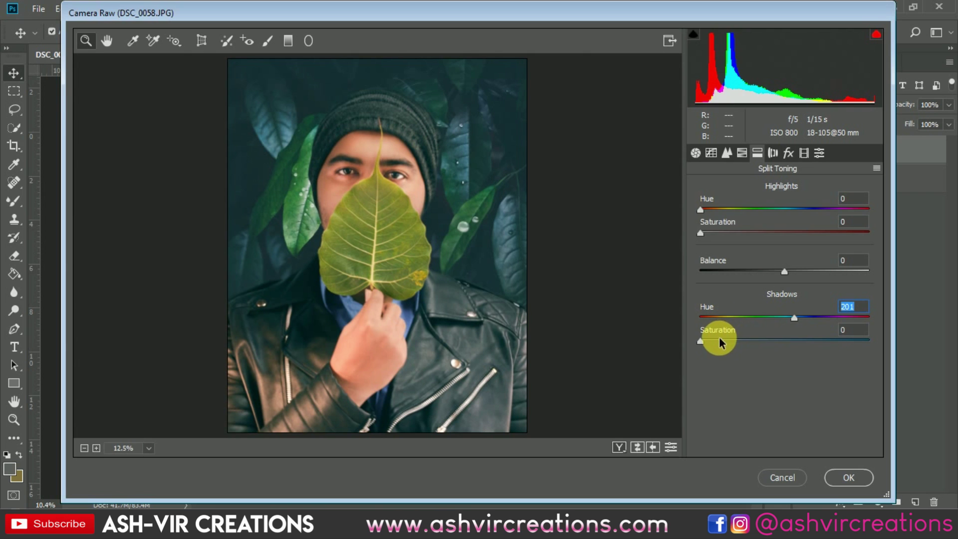
{"action": "mouse_move", "coordinate": [720, 342]}
{"action": "left_mouse_down"}
{"action": "mouse_move", "coordinate": [749, 342]}
{"action": "mouse_move", "coordinate": [733, 344]}
{"action": "left_mouse_up"}
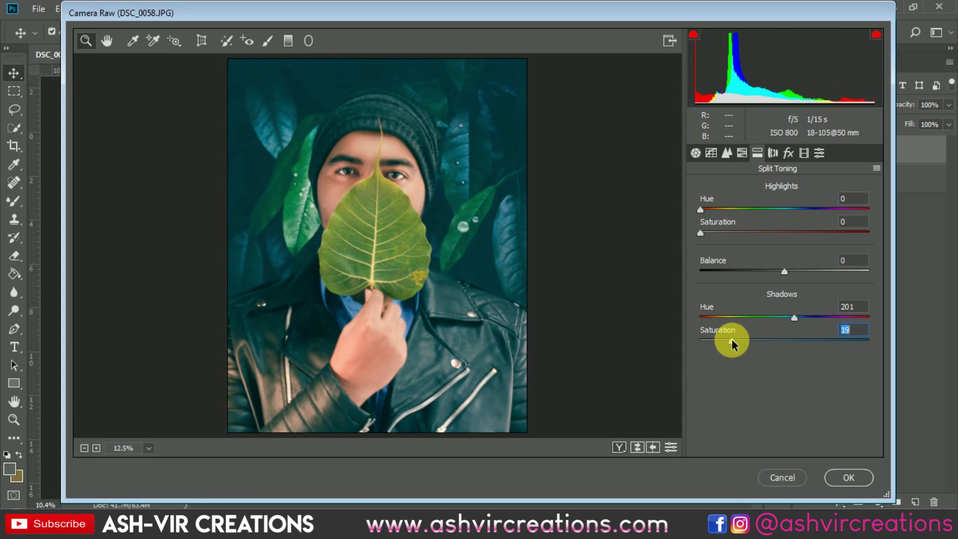
{"action": "left_click_drag", "start_coordinate": [795, 318], "coordinate": [743, 345]}
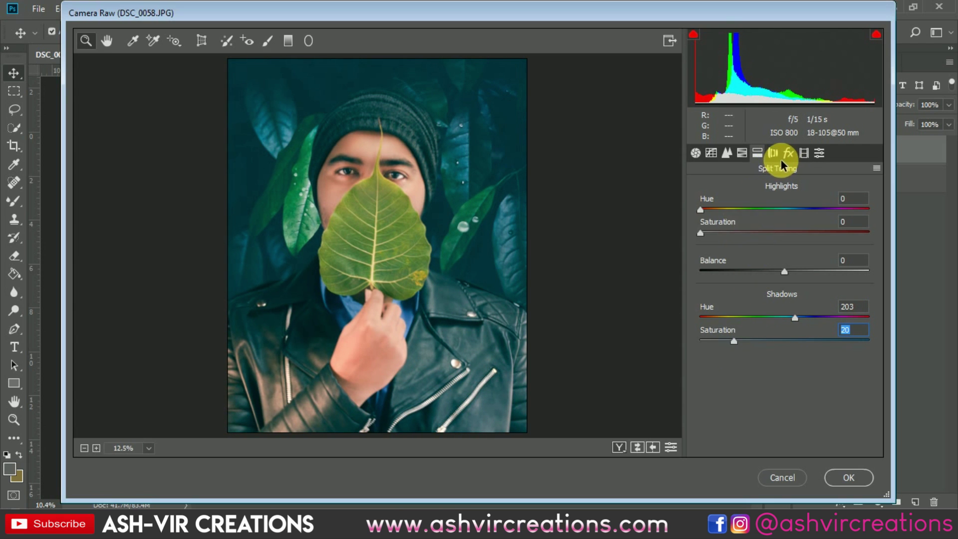
Step: Tint the split-toning highlights yellow-green with hue 87 and saturation 10
{"action": "left_click", "coordinate": [720, 209]}
{"action": "left_click", "coordinate": [721, 233]}
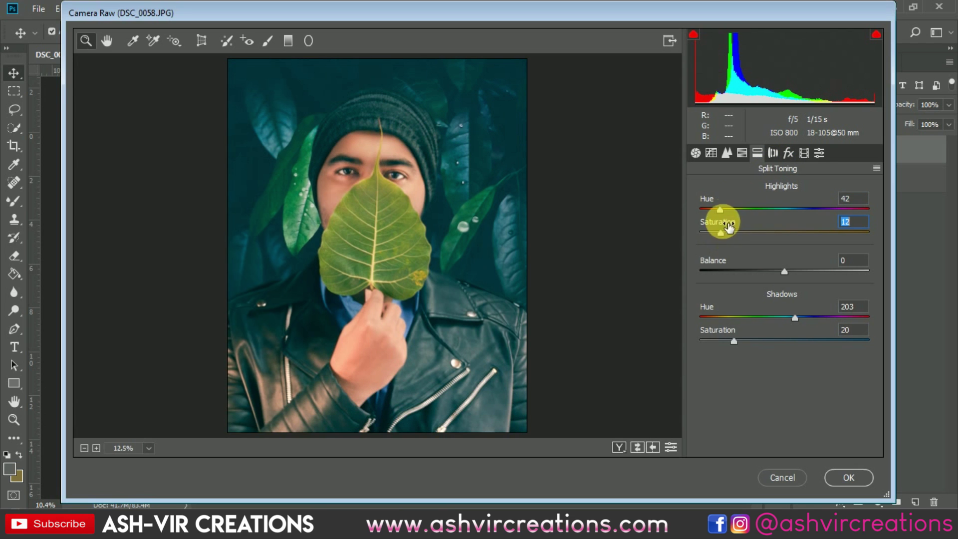
{"action": "left_click_drag", "start_coordinate": [728, 208], "coordinate": [720, 241]}
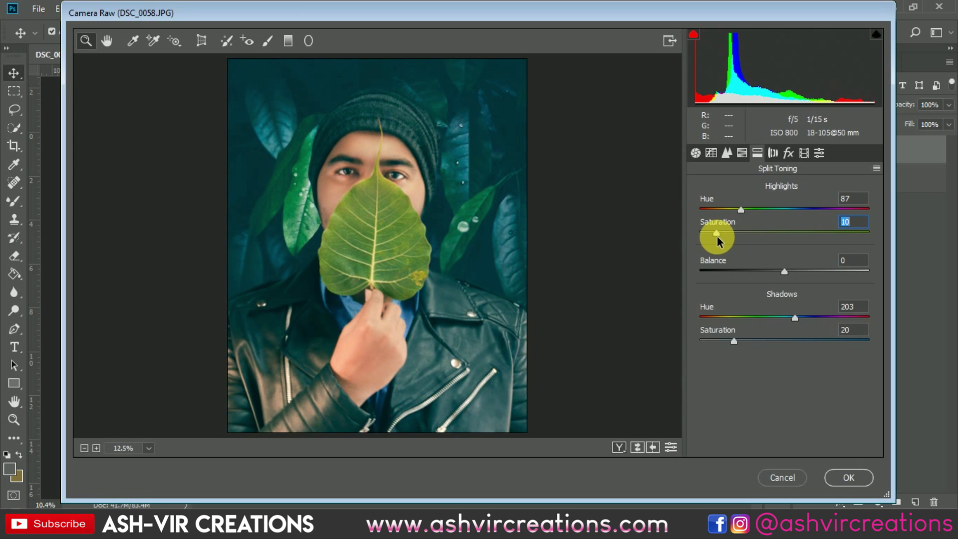
Step: Set Exposure to +0.80 and add a post-crop vignette with Amount -18, Midpoint 35, Roundness -15 and Feather 82
{"action": "left_click", "coordinate": [696, 152]}
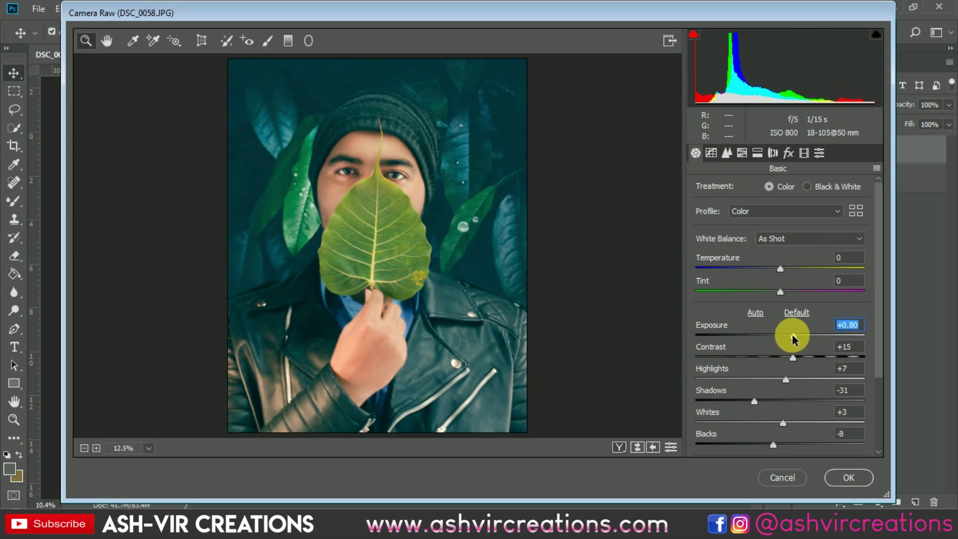
{"action": "left_click_drag", "start_coordinate": [794, 339], "coordinate": [794, 341]}
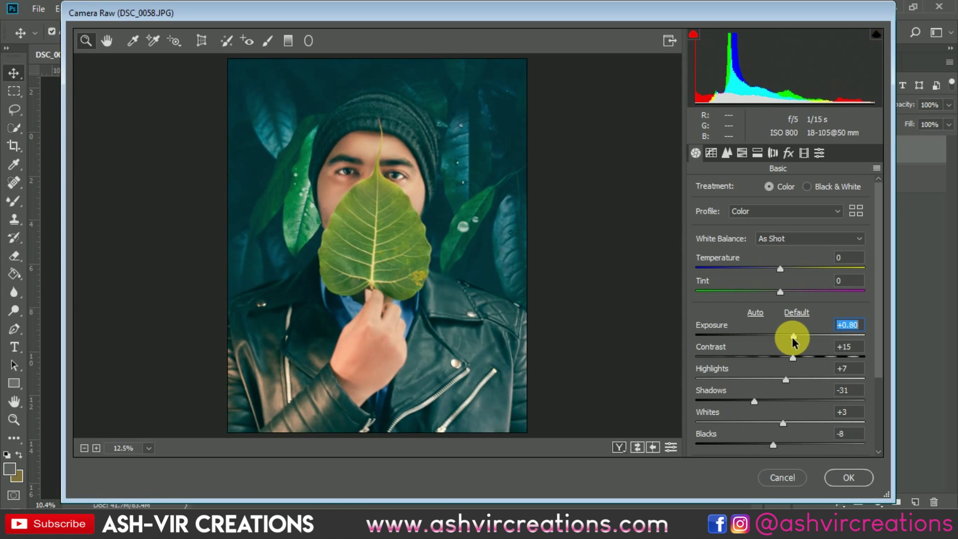
{"action": "left_click", "coordinate": [788, 153]}
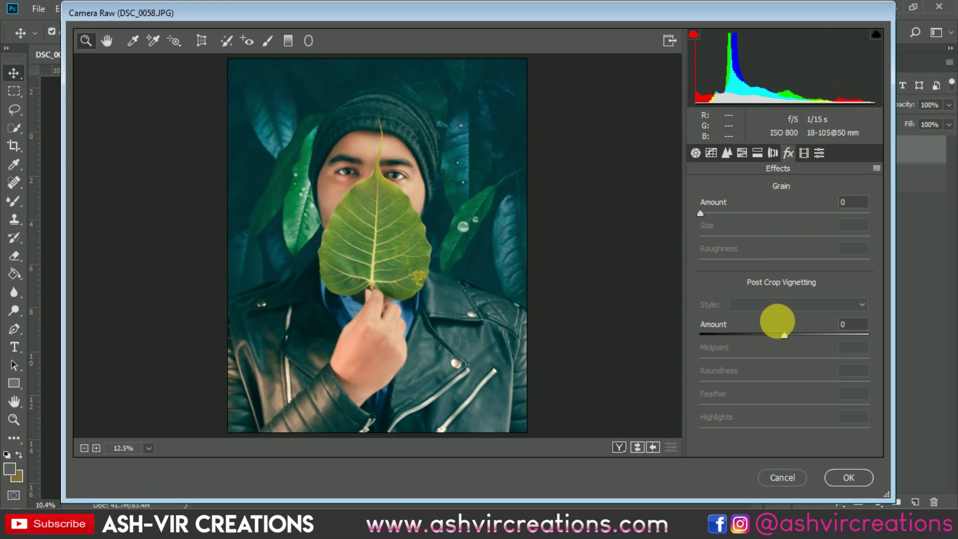
{"action": "left_click_drag", "start_coordinate": [782, 340], "coordinate": [840, 414]}
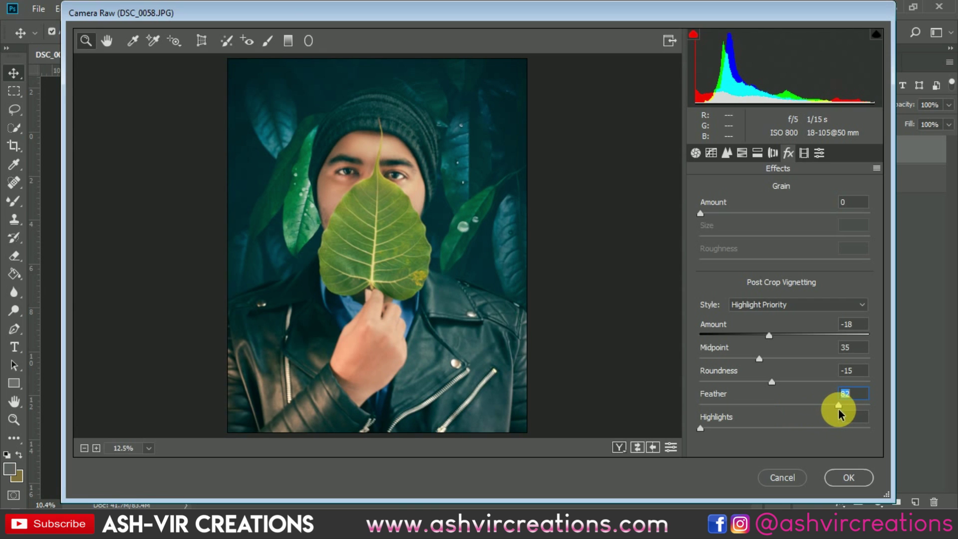
Step: Set Clarity to +20, Dehaze to +7, Vibrance to +8 and Saturation to -3, and check the face up close
{"action": "left_click", "coordinate": [696, 152]}
{"action": "left_click", "coordinate": [710, 153]}
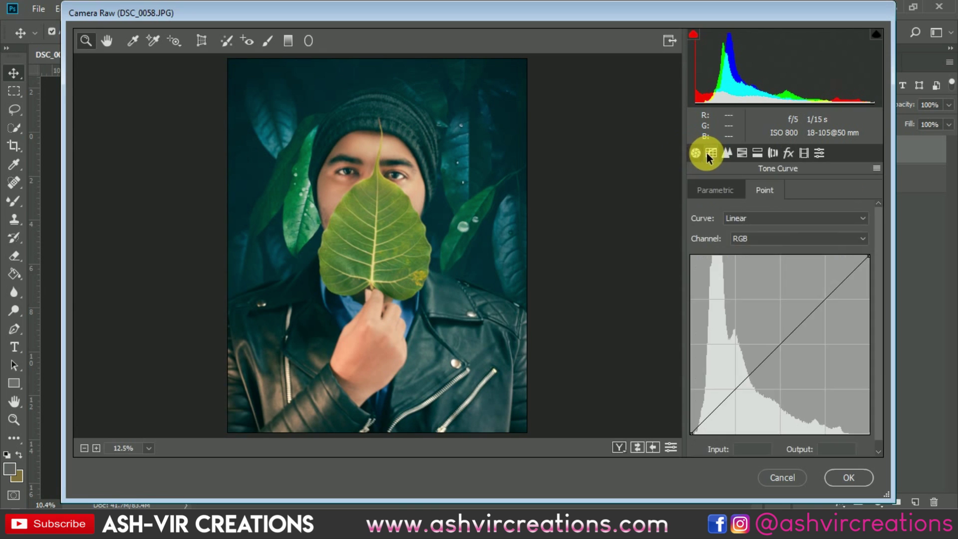
{"action": "left_click", "coordinate": [696, 152]}
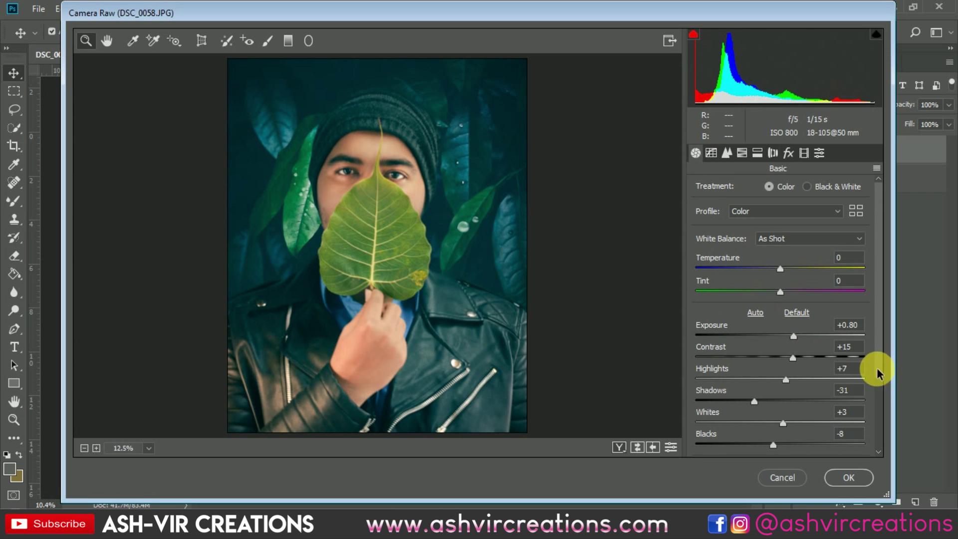
{"action": "scroll", "coordinate": [871, 399], "scroll_direction": "down", "scroll_amount": 3}
{"action": "left_click_drag", "start_coordinate": [783, 382], "coordinate": [810, 389]}
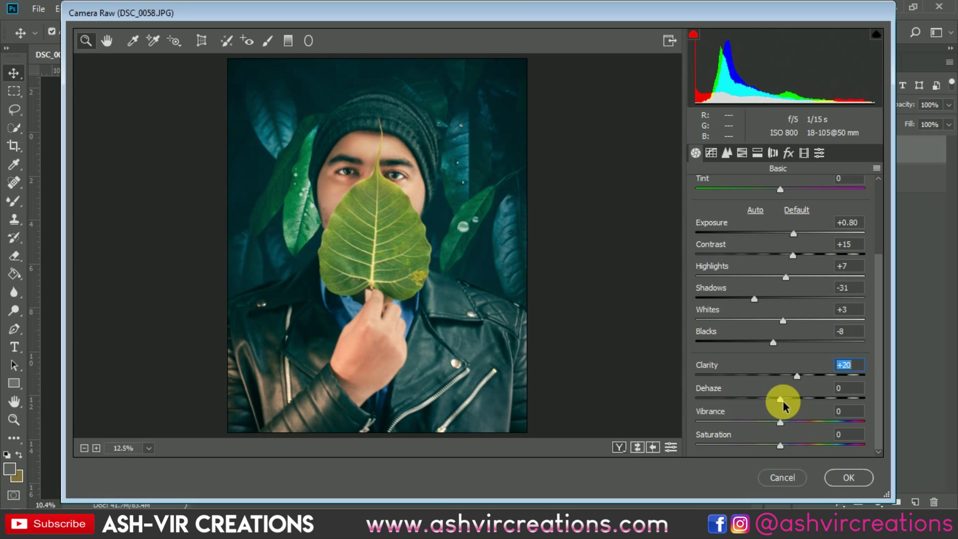
{"action": "left_click_drag", "start_coordinate": [781, 402], "coordinate": [775, 446]}
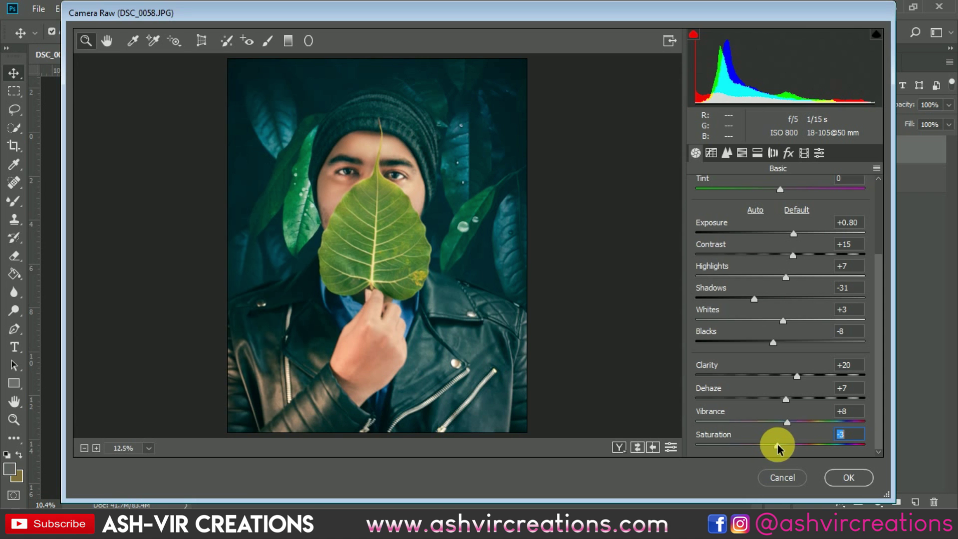
{"action": "left_click_drag", "start_coordinate": [343, 143], "coordinate": [402, 193]}
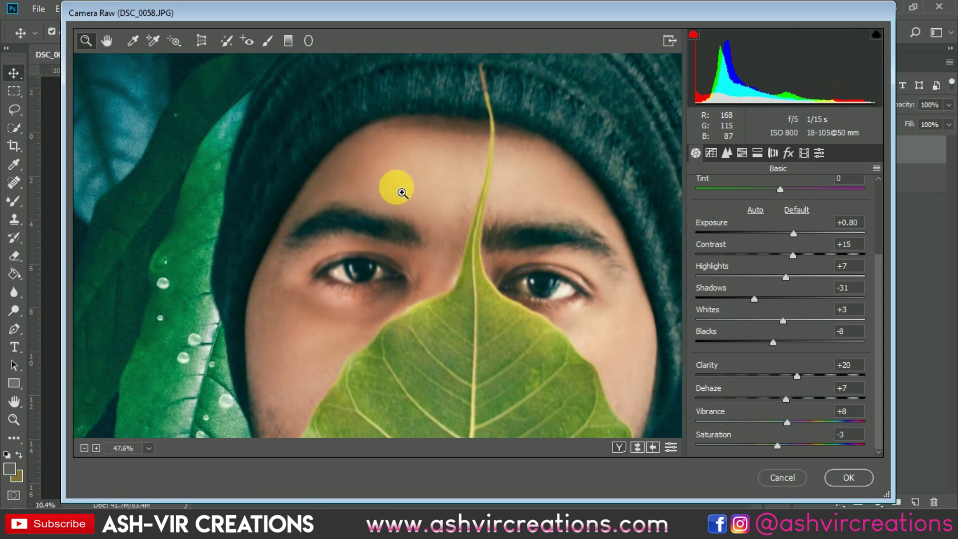
{"action": "left_click_drag", "start_coordinate": [456, 278], "coordinate": [402, 311]}
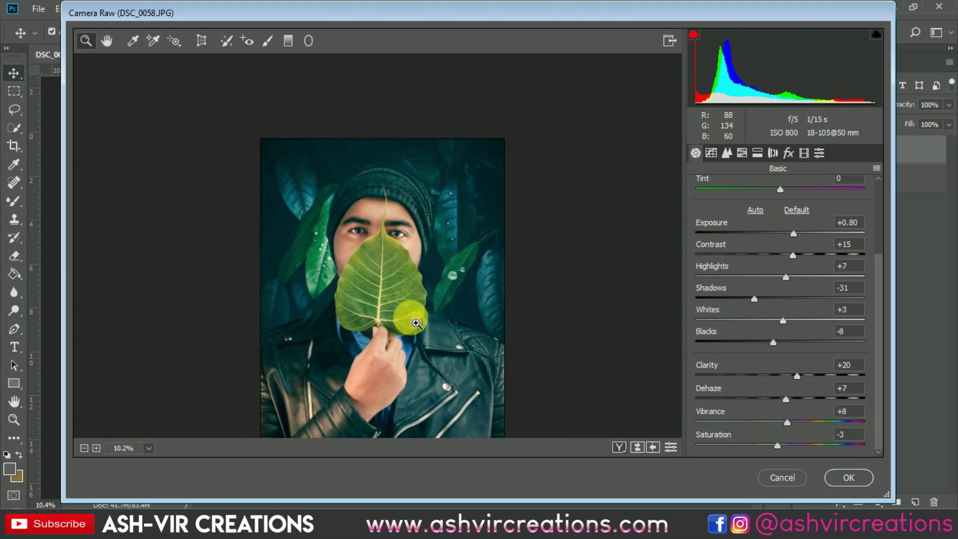
Step: Anchor the RGB point curve near input 62 and at 191, and raise its black point to output 26 for faded shadows
{"action": "left_click", "coordinate": [727, 155]}
{"action": "left_click", "coordinate": [712, 153]}
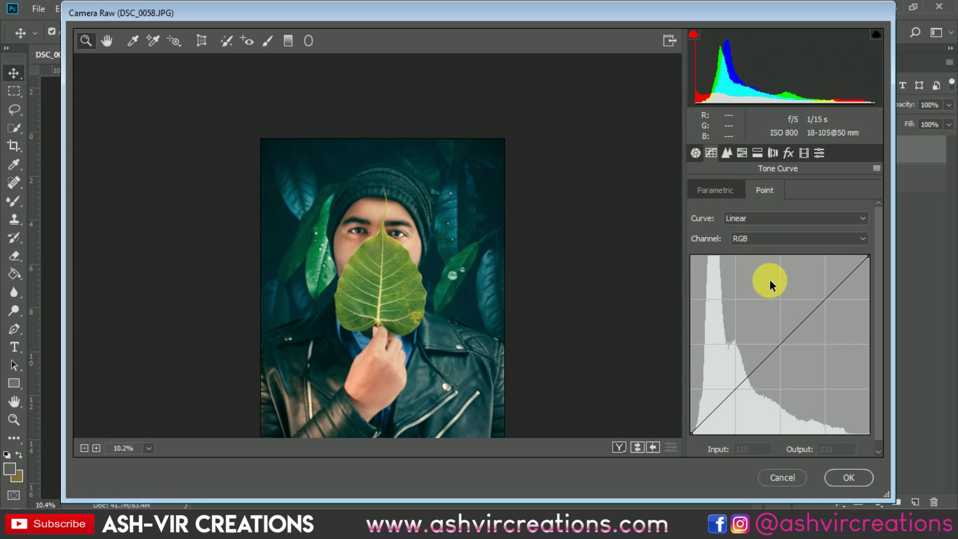
{"action": "left_click", "coordinate": [734, 391]}
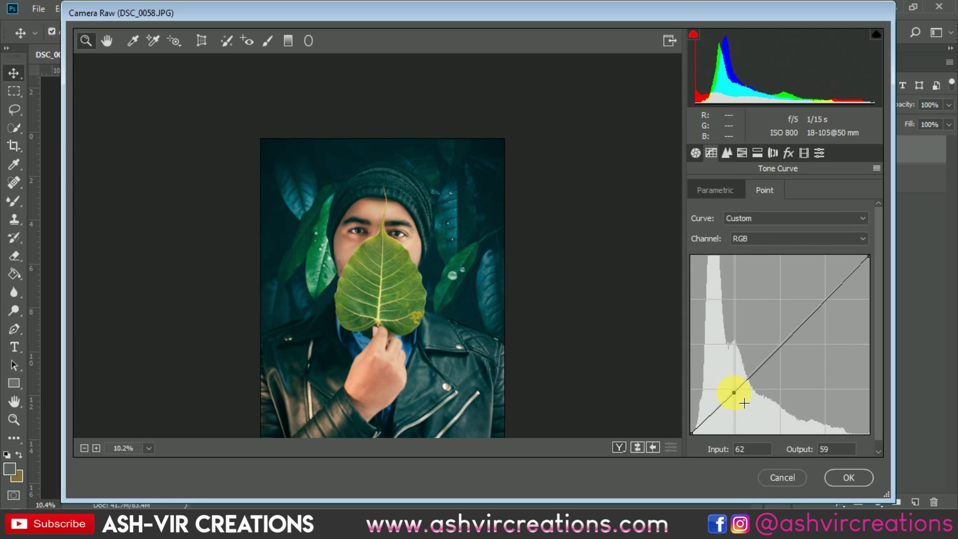
{"action": "mouse_move", "coordinate": [841, 309]}
{"action": "left_mouse_down"}
{"action": "mouse_move", "coordinate": [824, 299]}
{"action": "mouse_move", "coordinate": [835, 311]}
{"action": "left_mouse_up"}
{"action": "left_click_drag", "start_coordinate": [777, 299], "coordinate": [932, 378]}
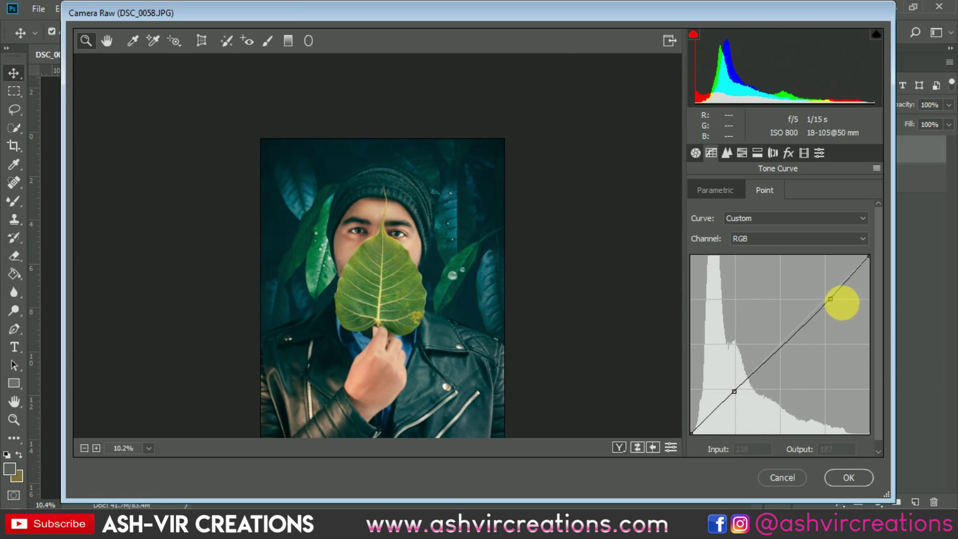
{"action": "left_click", "coordinate": [830, 299]}
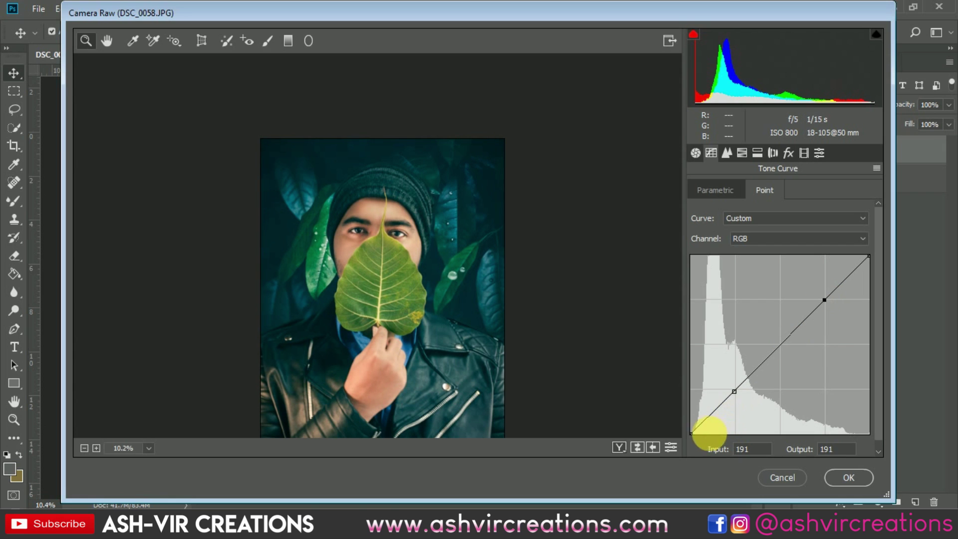
{"action": "left_click_drag", "start_coordinate": [692, 434], "coordinate": [695, 423]}
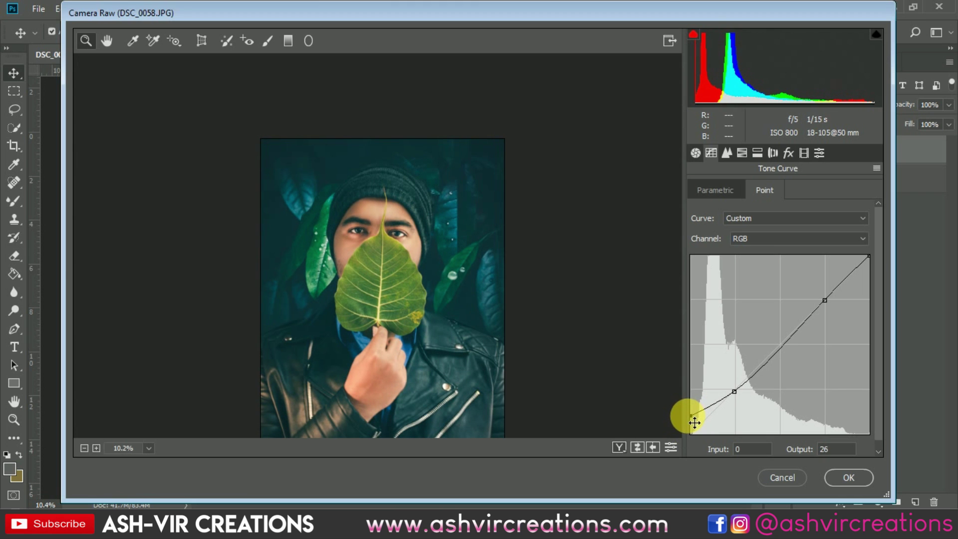
{"action": "left_click", "coordinate": [369, 388]}
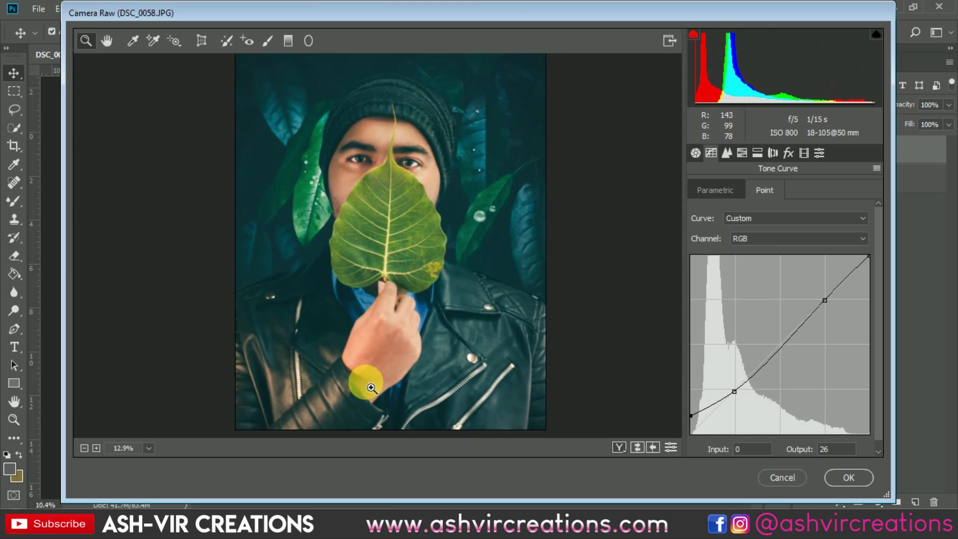
{"action": "left_click_drag", "start_coordinate": [371, 387], "coordinate": [394, 281]}
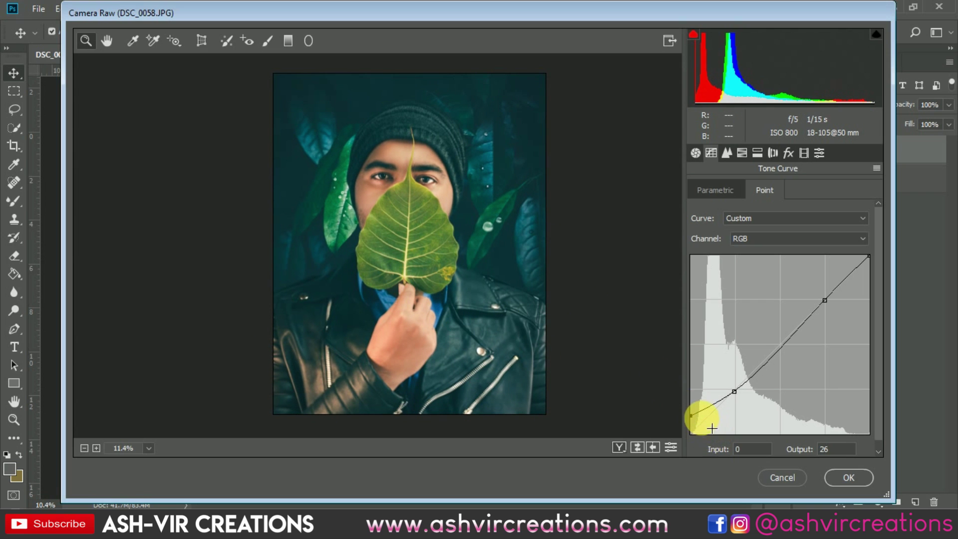
Step: In the camera calibration, set the Green Primary saturation to +37 and the Red Primary saturation to -33
{"action": "left_click", "coordinate": [743, 153]}
{"action": "left_click", "coordinate": [728, 153]}
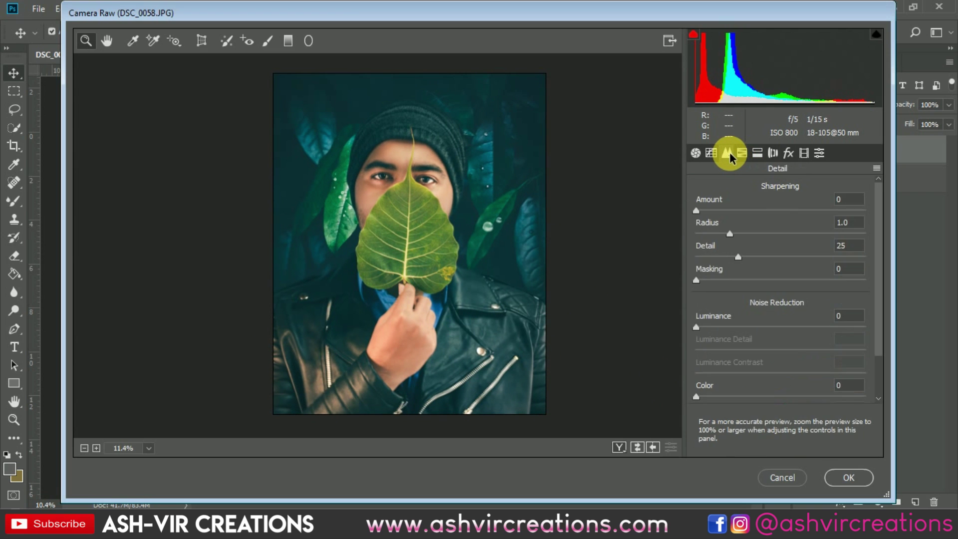
{"action": "left_click", "coordinate": [820, 153]}
{"action": "left_click", "coordinate": [804, 152]}
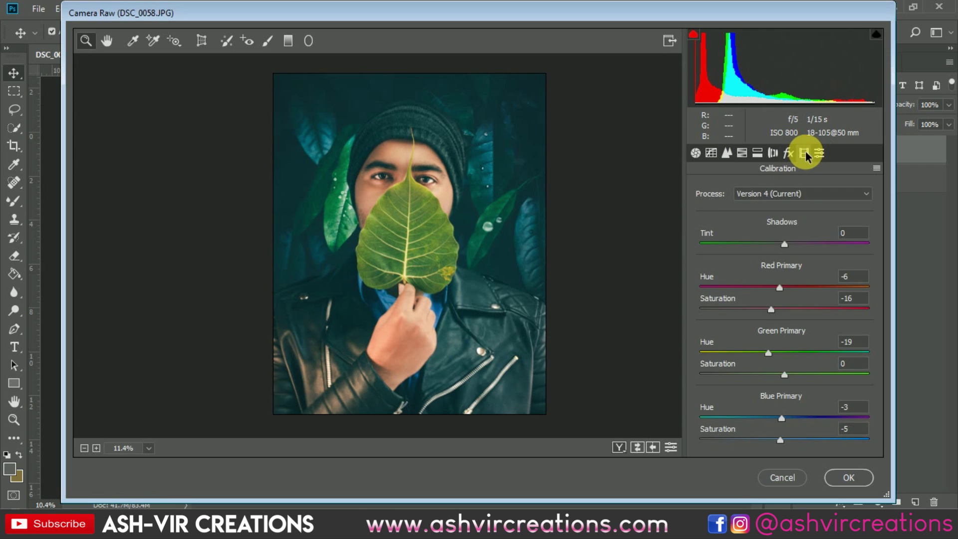
{"action": "left_click_drag", "start_coordinate": [794, 374], "coordinate": [817, 381]}
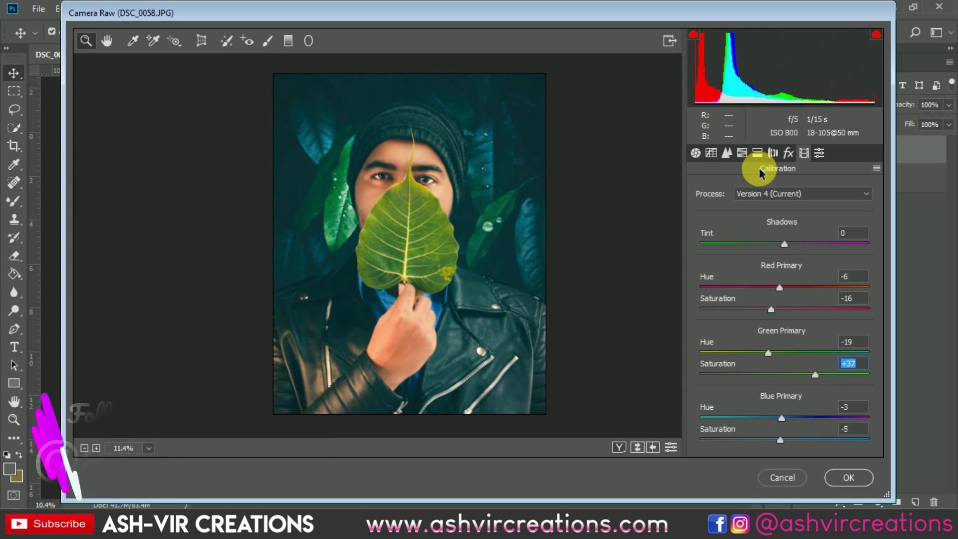
{"action": "left_click_drag", "start_coordinate": [782, 315], "coordinate": [756, 310]}
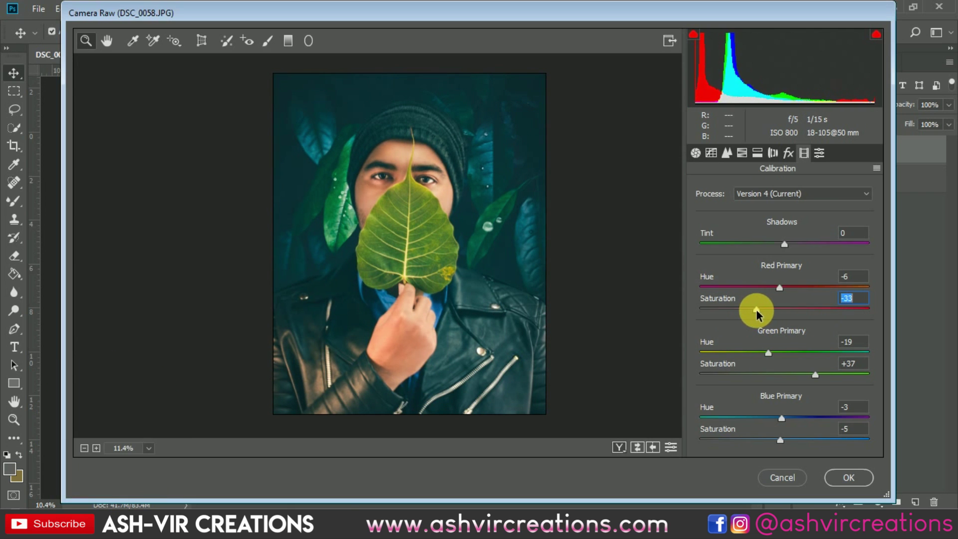
Step: Try darkening the Reds in the HSL luminance adjustments to -68 and reset them to 0
{"action": "left_click", "coordinate": [758, 154]}
{"action": "left_click", "coordinate": [744, 153]}
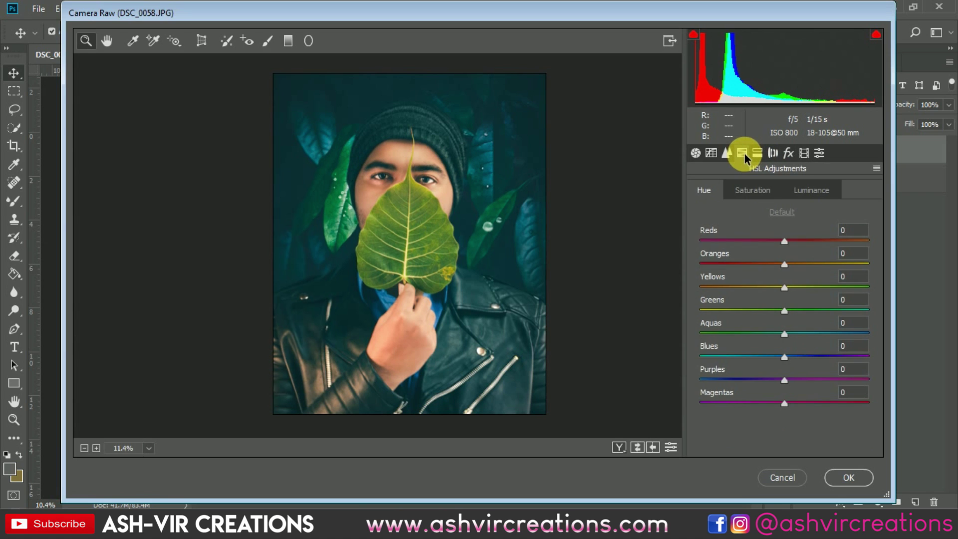
{"action": "left_click", "coordinate": [753, 190]}
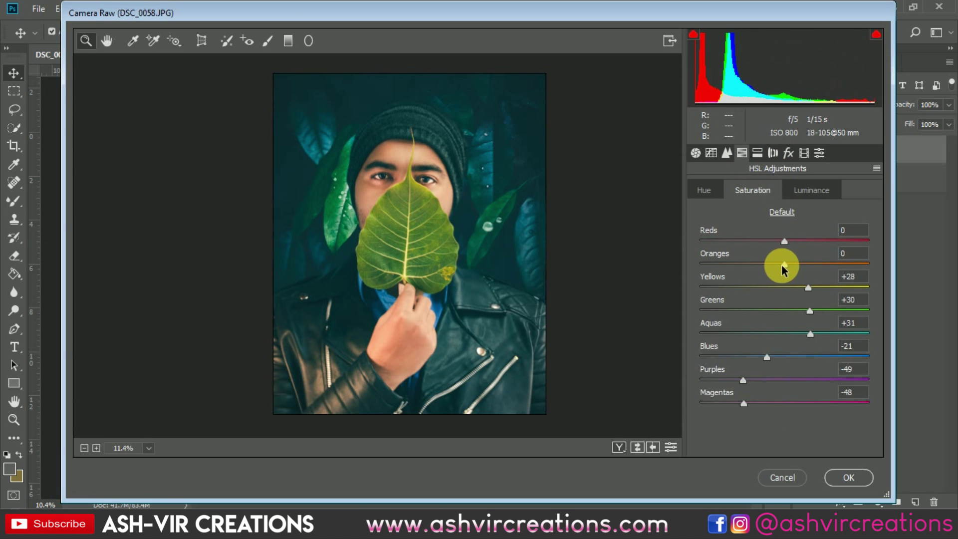
{"action": "left_click", "coordinate": [811, 192]}
{"action": "left_click_drag", "start_coordinate": [782, 267], "coordinate": [724, 238]}
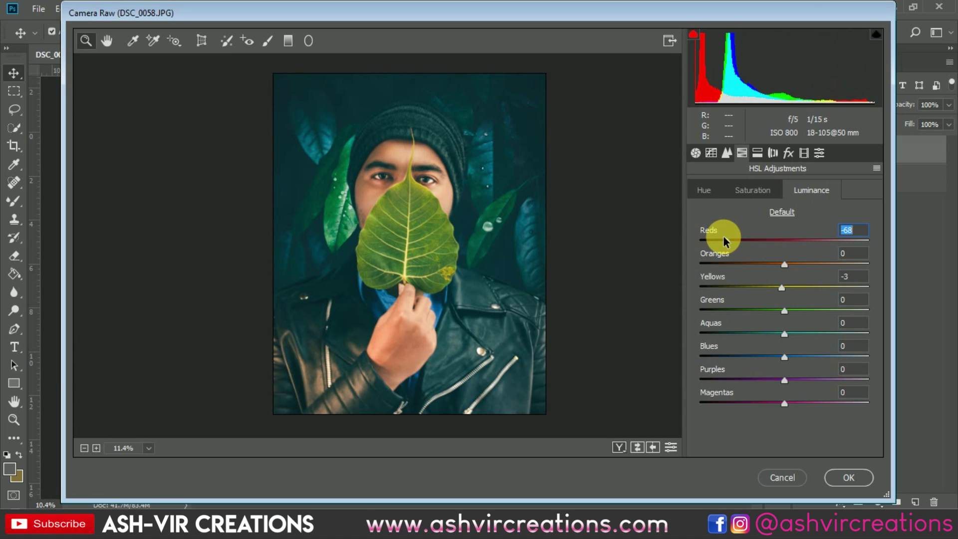
{"action": "double_click", "coordinate": [724, 238]}
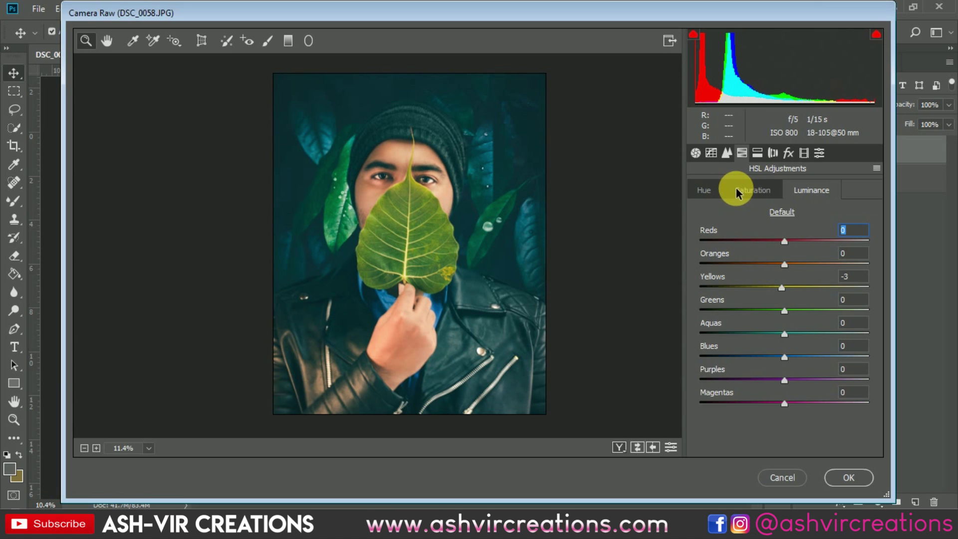
Step: Lower the Oranges saturation in the HSL adjustments to -2
{"action": "left_click", "coordinate": [714, 188]}
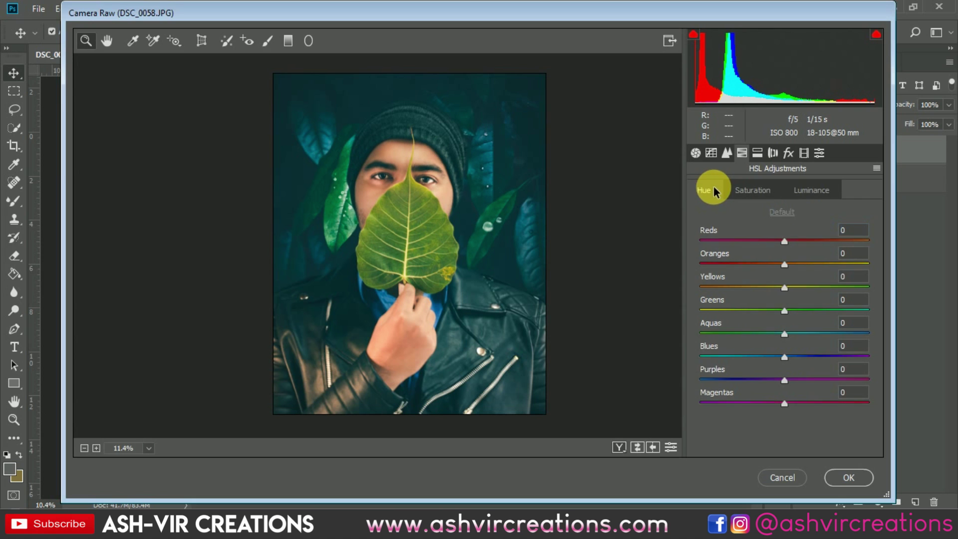
{"action": "left_click", "coordinate": [752, 188]}
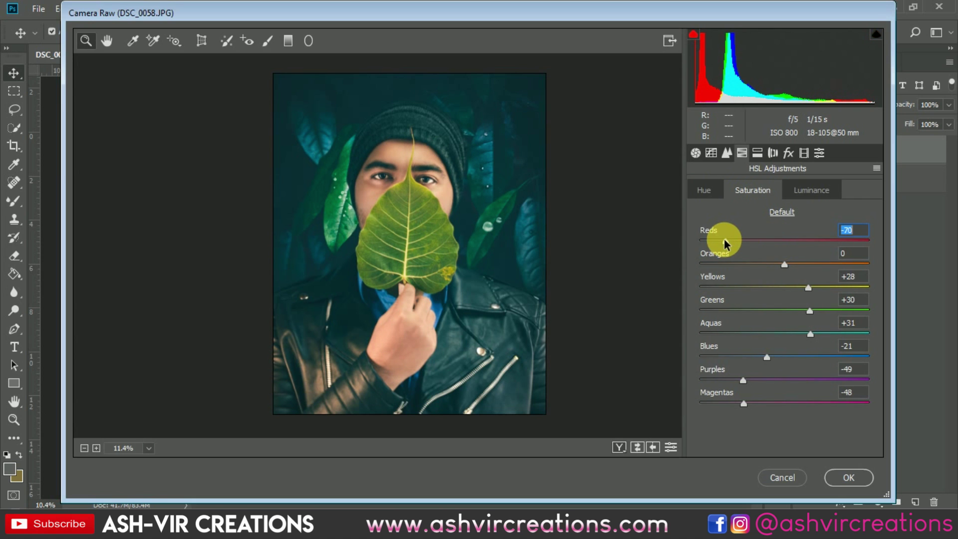
{"action": "mouse_move", "coordinate": [785, 265]}
{"action": "left_mouse_down"}
{"action": "mouse_move", "coordinate": [666, 262]}
{"action": "mouse_move", "coordinate": [777, 267]}
{"action": "mouse_move", "coordinate": [766, 271]}
{"action": "mouse_move", "coordinate": [792, 277]}
{"action": "mouse_move", "coordinate": [784, 265]}
{"action": "left_mouse_up"}
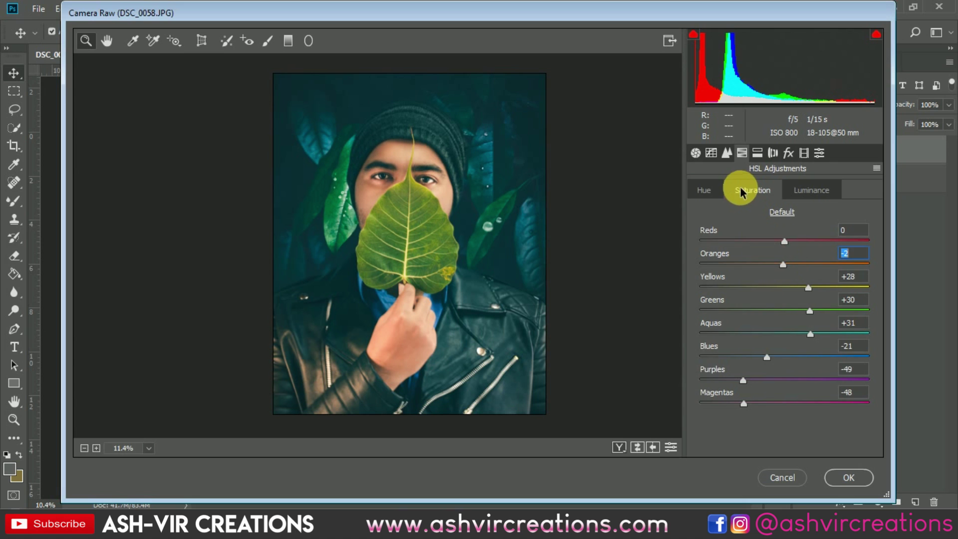
{"action": "left_click", "coordinate": [702, 189]}
Step: Lower the white point of the Blue channel's point curve to output 243, keeping its black point at 0
{"action": "left_click", "coordinate": [726, 154]}
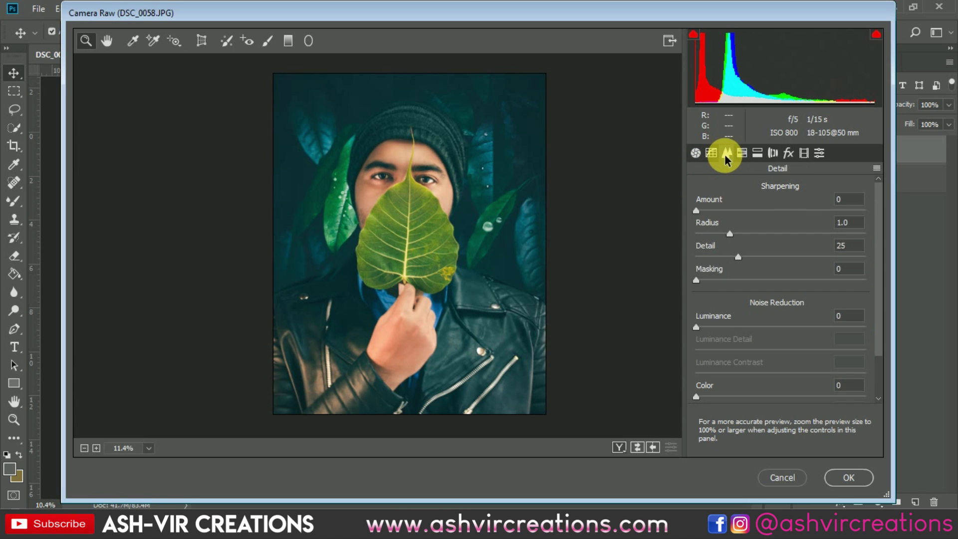
{"action": "left_click", "coordinate": [712, 158]}
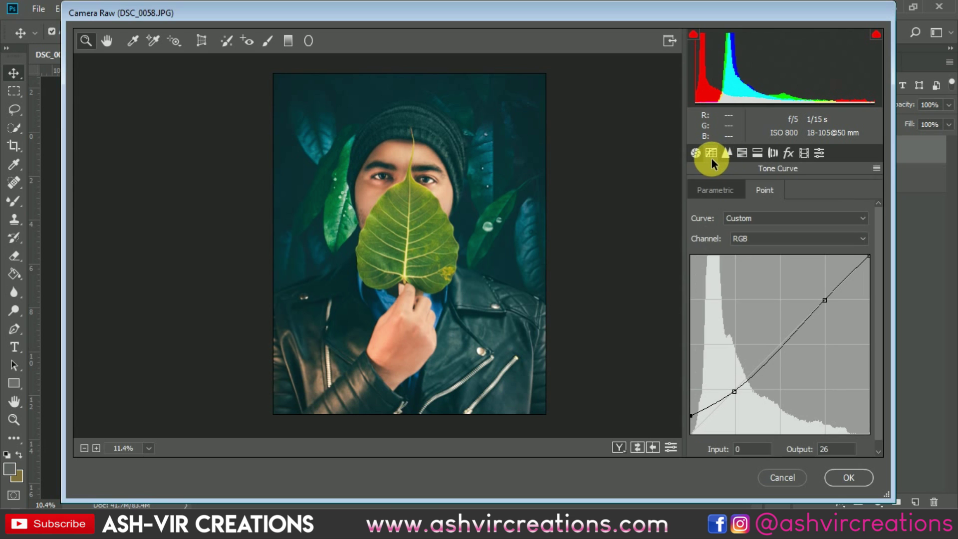
{"action": "left_click", "coordinate": [759, 241]}
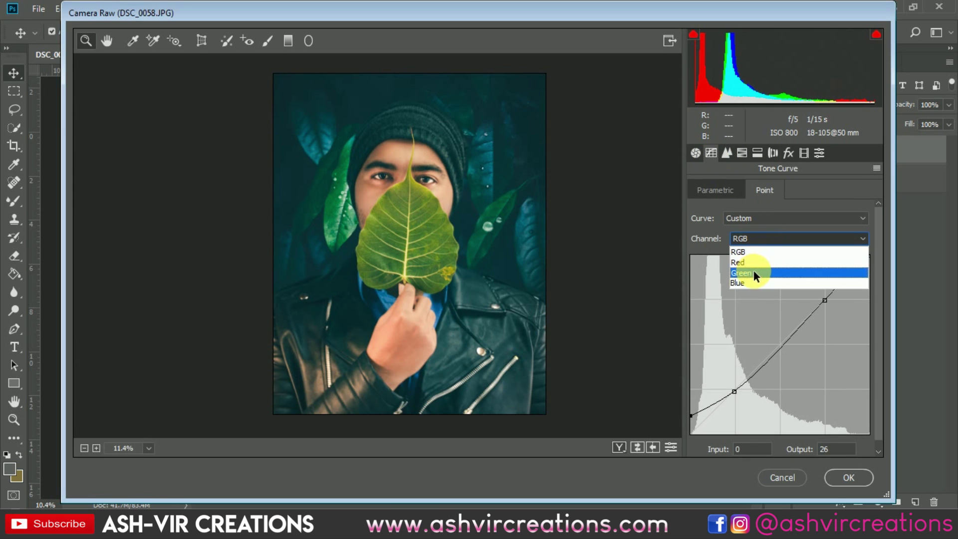
{"action": "left_click", "coordinate": [753, 283]}
{"action": "mouse_move", "coordinate": [868, 257]}
{"action": "left_mouse_down"}
{"action": "mouse_move", "coordinate": [876, 284]}
{"action": "mouse_move", "coordinate": [877, 260]}
{"action": "mouse_move", "coordinate": [878, 292]}
{"action": "mouse_move", "coordinate": [881, 270]}
{"action": "left_mouse_up"}
{"action": "left_click", "coordinate": [820, 241]}
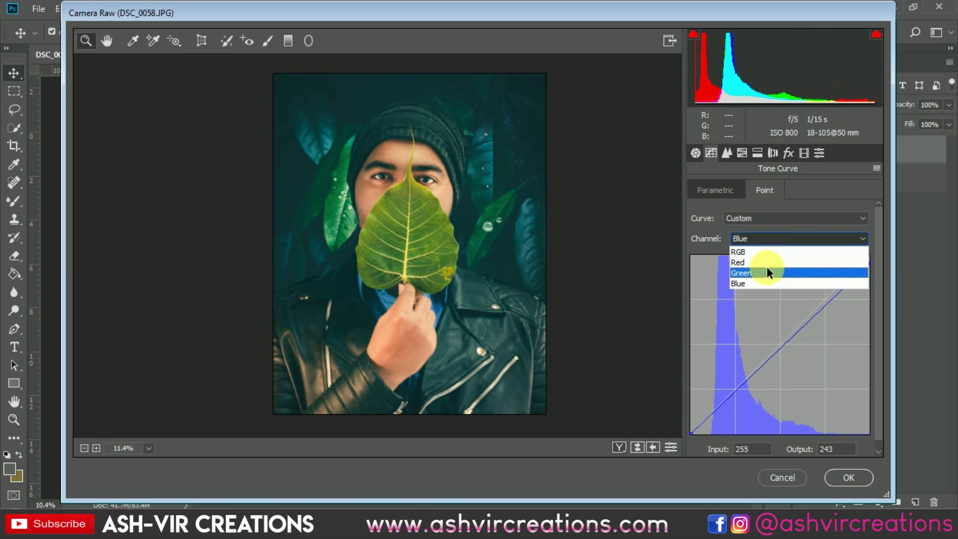
{"action": "left_click", "coordinate": [738, 283]}
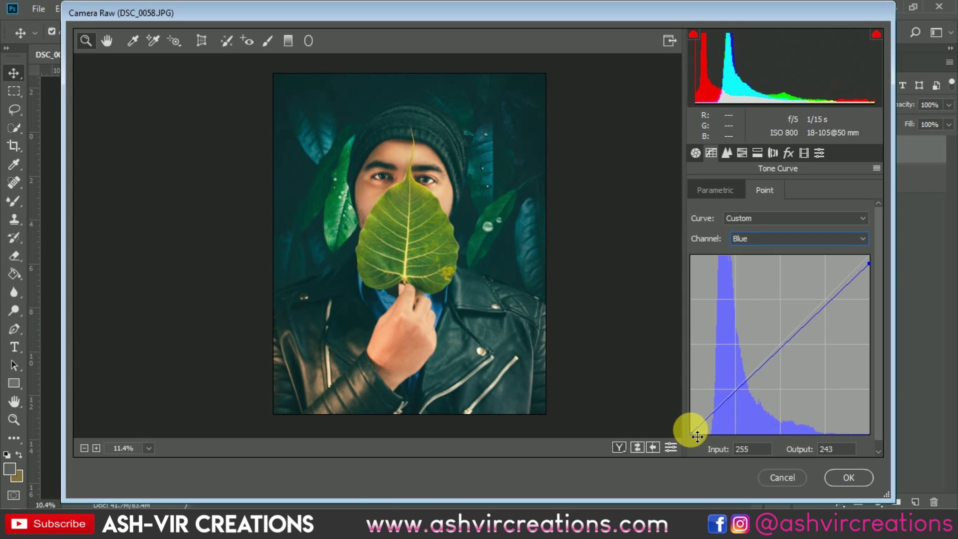
{"action": "mouse_move", "coordinate": [697, 437]}
{"action": "left_mouse_down"}
{"action": "mouse_move", "coordinate": [706, 438]}
{"action": "mouse_move", "coordinate": [695, 448]}
{"action": "left_mouse_up"}
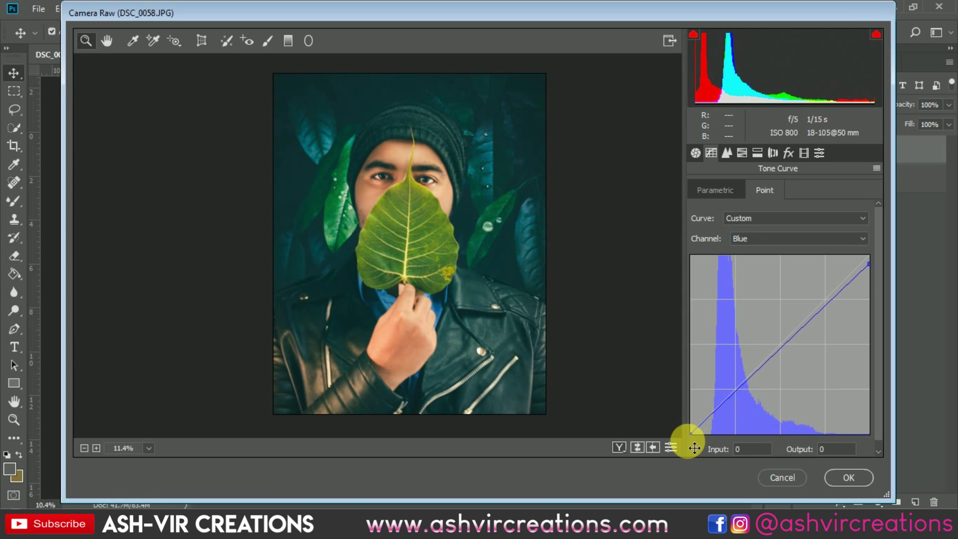
Step: Pull the white point of the Green channel's point curve down slightly and discard the extra midtone point
{"action": "left_click", "coordinate": [766, 242]}
{"action": "left_click", "coordinate": [762, 271]}
{"action": "mouse_move", "coordinate": [869, 256]}
{"action": "left_mouse_down"}
{"action": "mouse_move", "coordinate": [876, 280]}
{"action": "mouse_move", "coordinate": [875, 259]}
{"action": "mouse_move", "coordinate": [852, 255]}
{"action": "mouse_move", "coordinate": [883, 269]}
{"action": "left_mouse_up"}
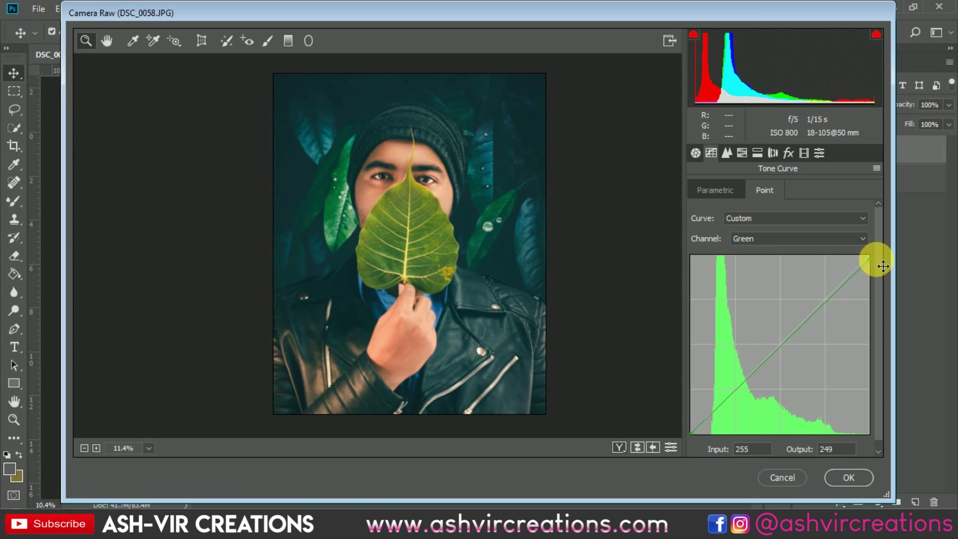
{"action": "left_click_drag", "start_coordinate": [885, 265], "coordinate": [870, 256]}
{"action": "left_click_drag", "start_coordinate": [762, 362], "coordinate": [950, 395]}
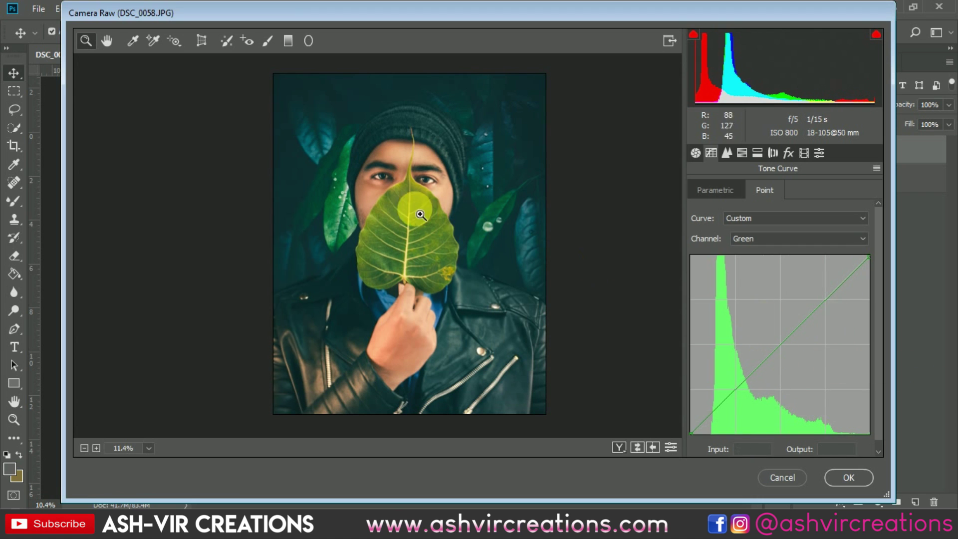
Step: Check the leaf and face up close, and try shifting the Aquas hue to -99 before resetting it to 0
{"action": "left_click", "coordinate": [334, 253]}
{"action": "left_click", "coordinate": [369, 272], "text": "alt"}
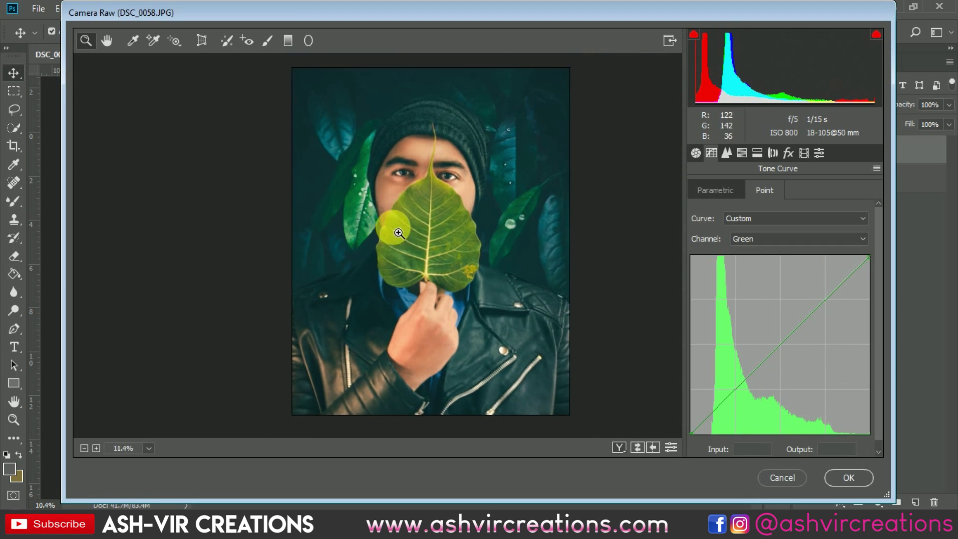
{"action": "left_click", "coordinate": [465, 248]}
{"action": "left_click", "coordinate": [464, 249], "text": "alt"}
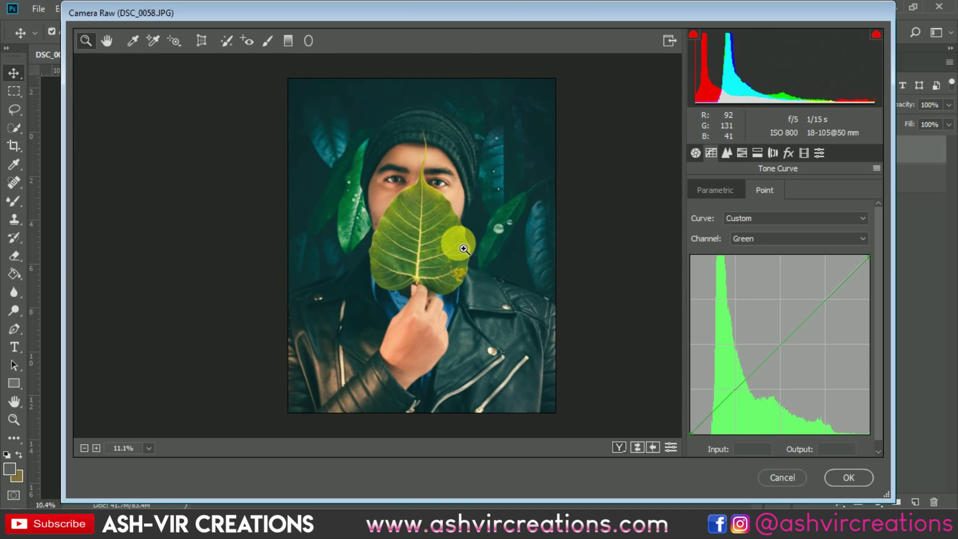
{"action": "left_click", "coordinate": [442, 234]}
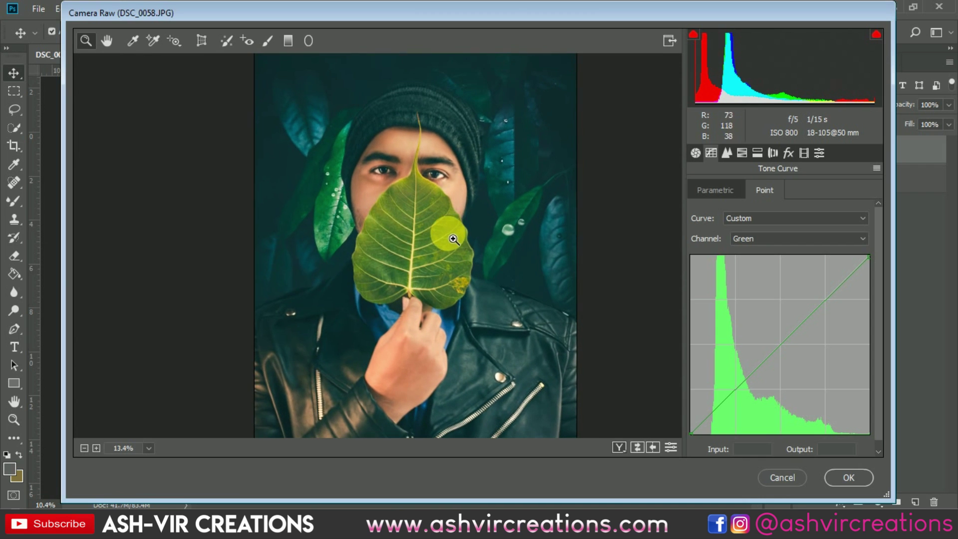
{"action": "left_click", "coordinate": [756, 152]}
{"action": "left_click", "coordinate": [742, 152]}
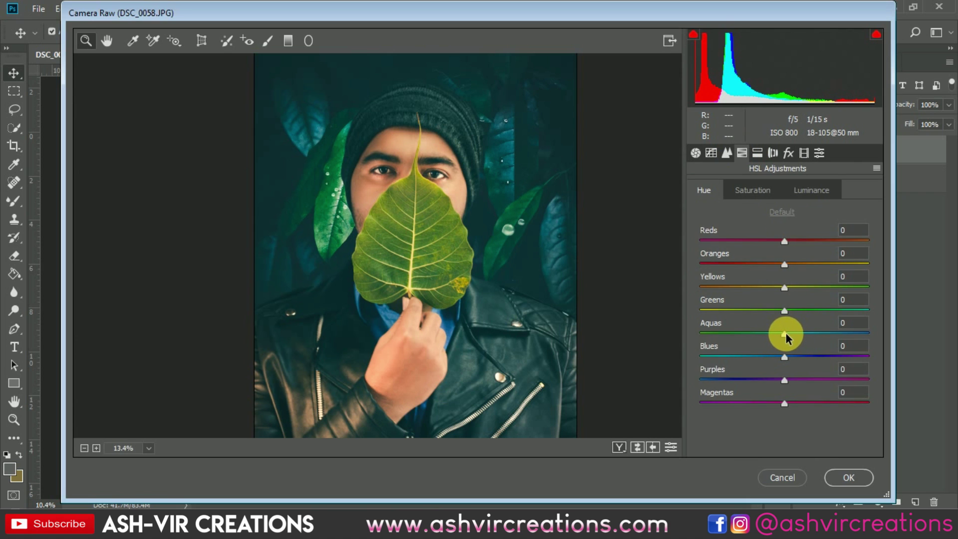
{"action": "left_click_drag", "start_coordinate": [786, 338], "coordinate": [701, 338]}
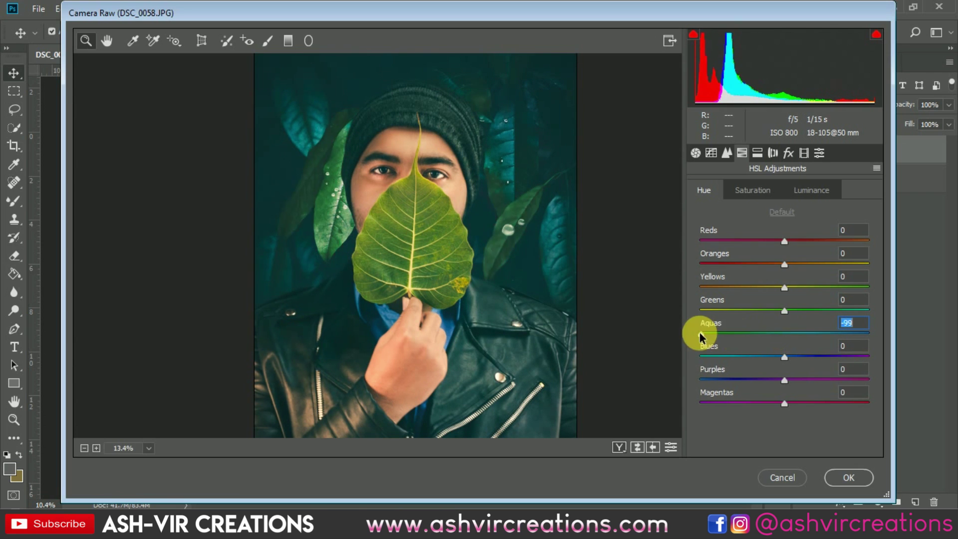
{"action": "double_click", "coordinate": [701, 338]}
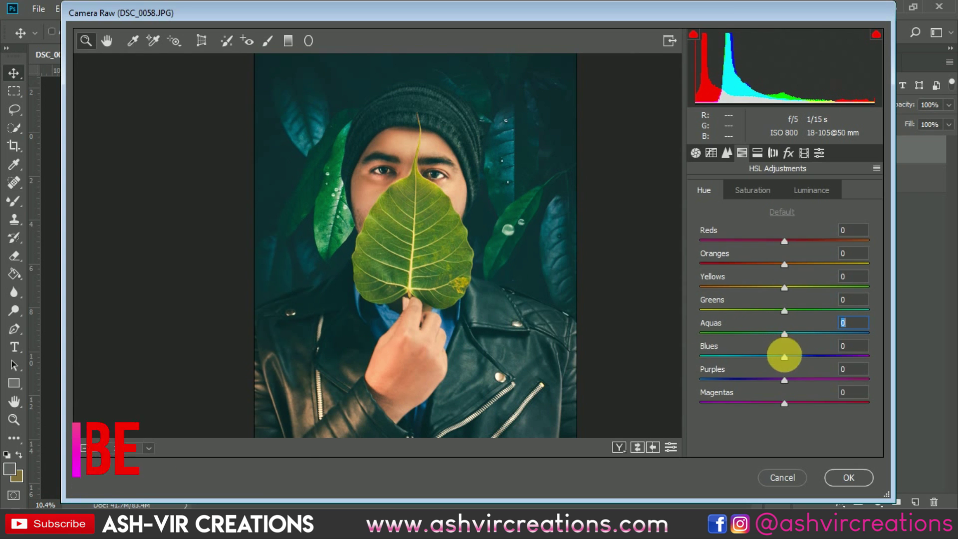
Step: In the HSL adjustments, set the Blues hue to -24 and saturation to -23, and fine-tune the Aquas saturation
{"action": "left_click_drag", "start_coordinate": [790, 357], "coordinate": [763, 362]}
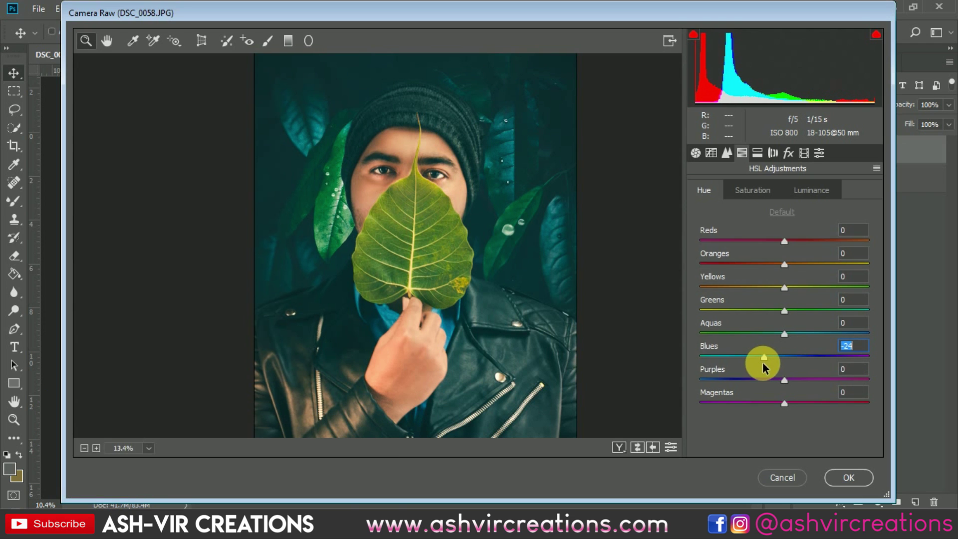
{"action": "left_click", "coordinate": [773, 194]}
{"action": "mouse_move", "coordinate": [765, 358]}
{"action": "left_mouse_down"}
{"action": "mouse_move", "coordinate": [836, 358]}
{"action": "mouse_move", "coordinate": [714, 359]}
{"action": "mouse_move", "coordinate": [765, 357]}
{"action": "left_mouse_up"}
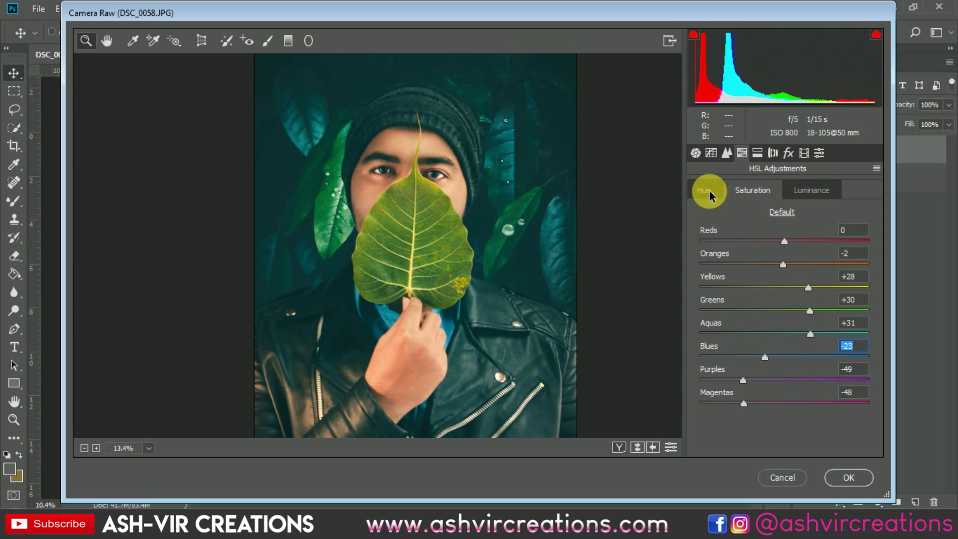
{"action": "mouse_move", "coordinate": [809, 333]}
{"action": "left_mouse_down"}
{"action": "mouse_move", "coordinate": [700, 331]}
{"action": "mouse_move", "coordinate": [871, 336]}
{"action": "mouse_move", "coordinate": [787, 341]}
{"action": "mouse_move", "coordinate": [814, 340]}
{"action": "left_mouse_up"}
{"action": "mouse_move", "coordinate": [398, 209]}
{"action": "left_mouse_down"}
{"action": "mouse_move", "coordinate": [455, 278]}
{"action": "mouse_move", "coordinate": [396, 208]}
{"action": "left_mouse_up"}
Step: Review the split toning, lens corrections, post-crop vignette and calibration settings of the grade
{"action": "left_click", "coordinate": [757, 152]}
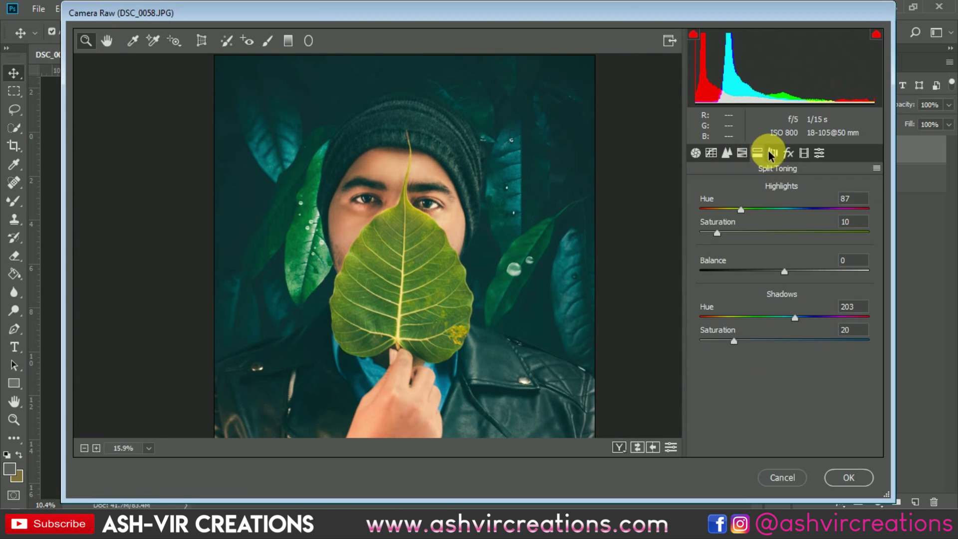
{"action": "left_click", "coordinate": [773, 153]}
{"action": "left_click", "coordinate": [788, 153]}
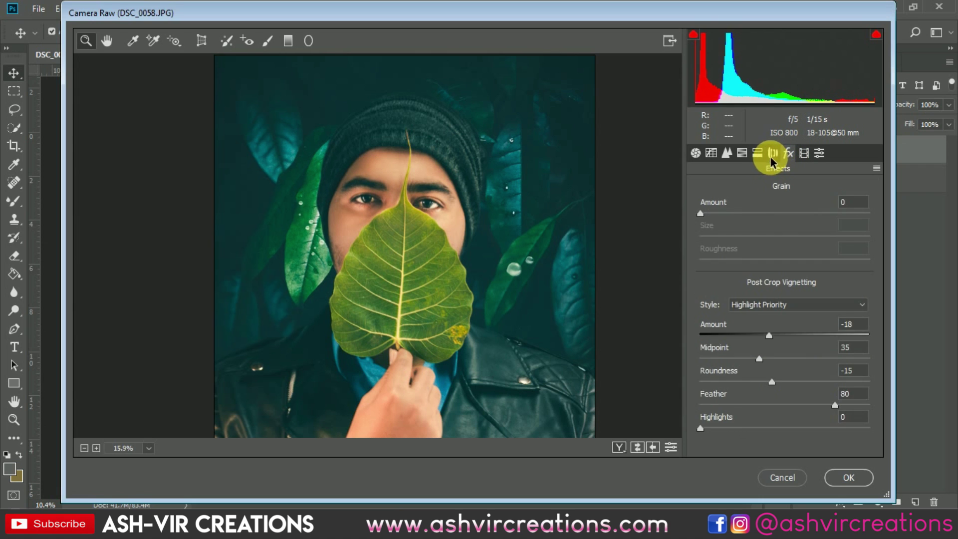
{"action": "left_click", "coordinate": [772, 154]}
{"action": "left_click", "coordinate": [759, 153]}
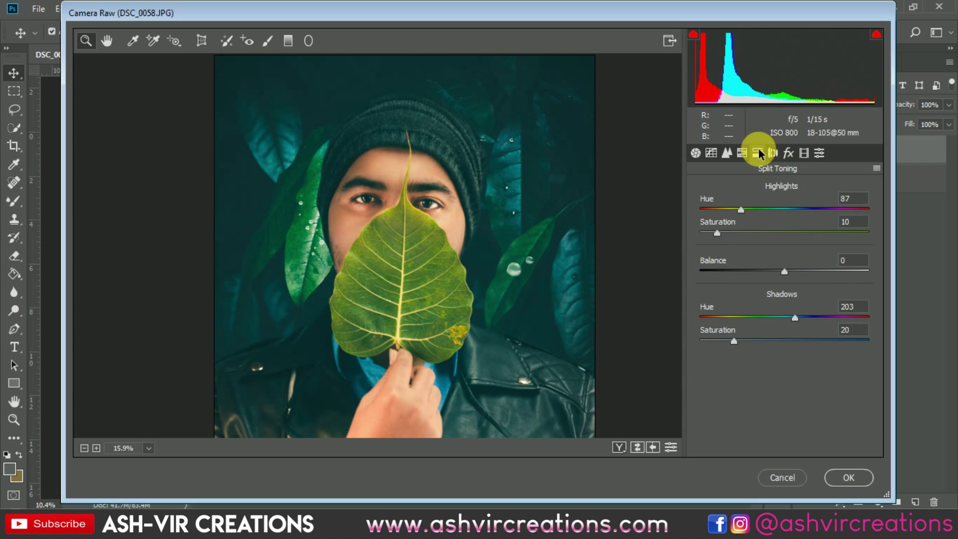
{"action": "left_click", "coordinate": [793, 155]}
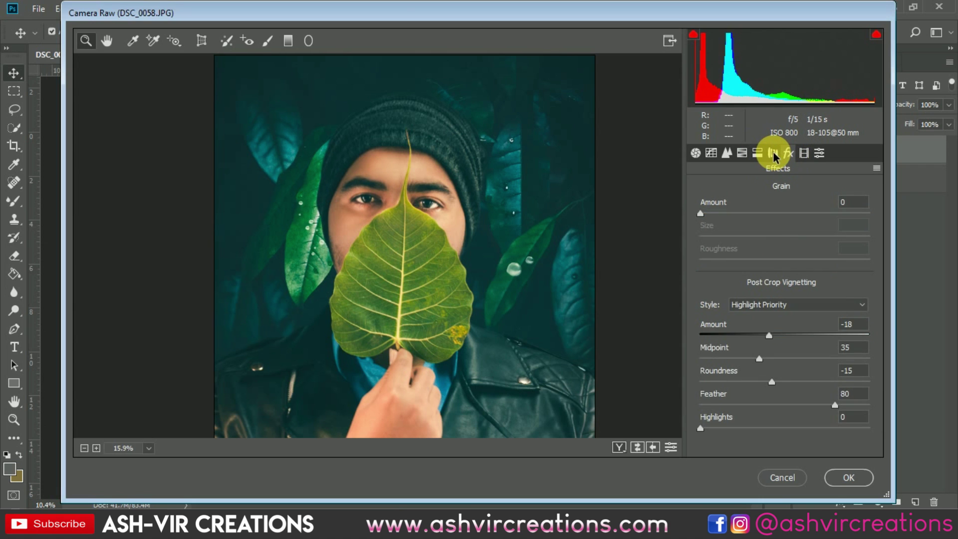
{"action": "left_click", "coordinate": [774, 153]}
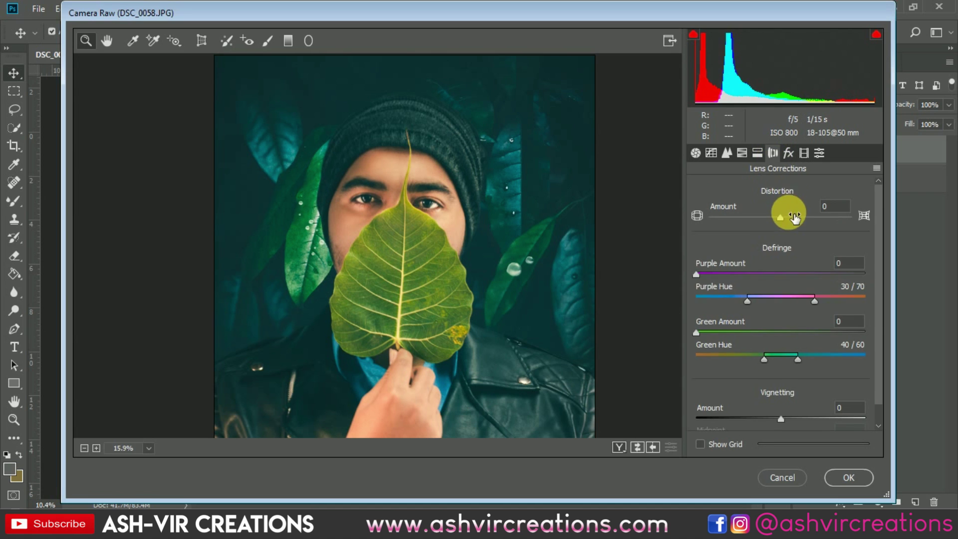
{"action": "scroll", "coordinate": [789, 203], "scroll_direction": "down", "scroll_amount": 1}
{"action": "left_click", "coordinate": [757, 156]}
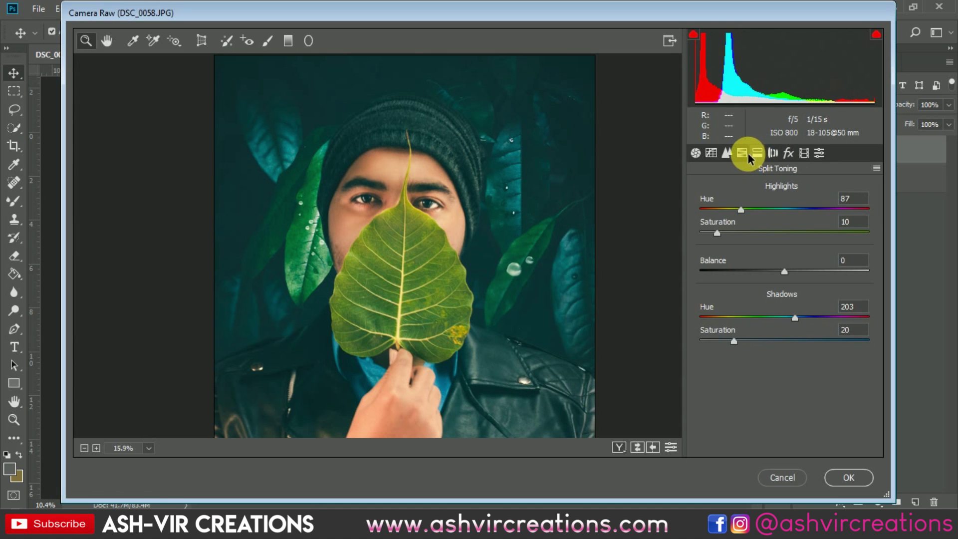
{"action": "left_click", "coordinate": [789, 154]}
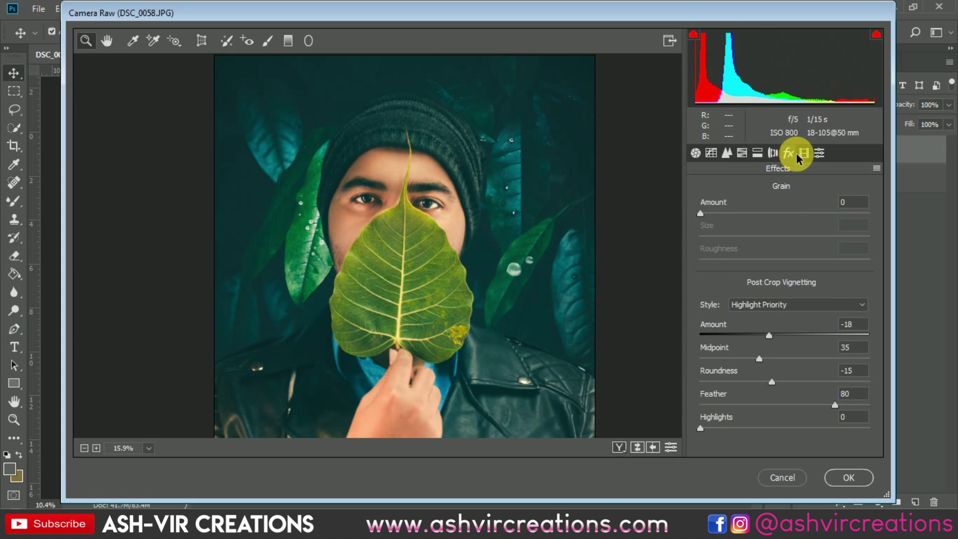
{"action": "left_click", "coordinate": [805, 155]}
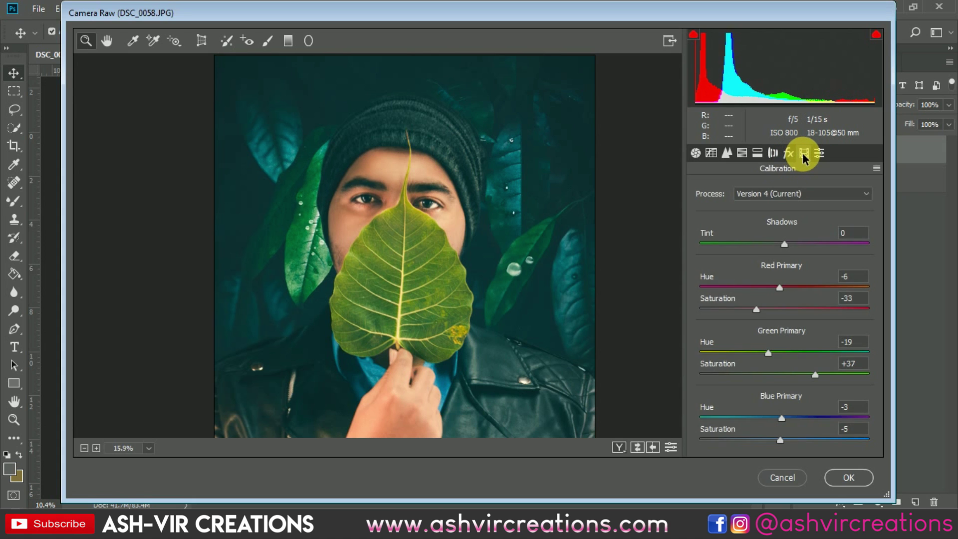
Step: Sharpen the image with an amount of 63, a radius of 0.9 and a detail of 15, checking the leaf and face up close
{"action": "left_click", "coordinate": [728, 155]}
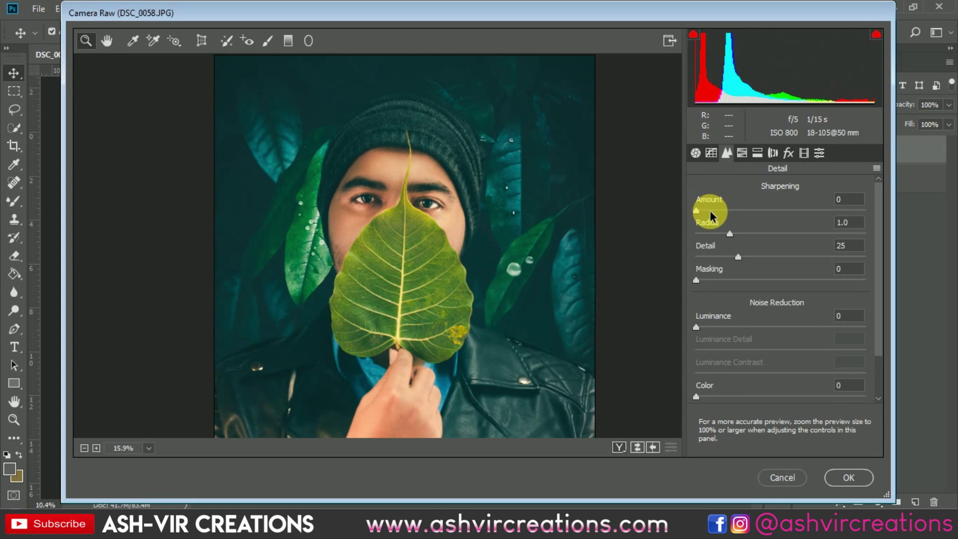
{"action": "left_click_drag", "start_coordinate": [714, 213], "coordinate": [738, 213]}
{"action": "left_click_drag", "start_coordinate": [730, 235], "coordinate": [792, 215]}
{"action": "left_click_drag", "start_coordinate": [371, 254], "coordinate": [418, 278]}
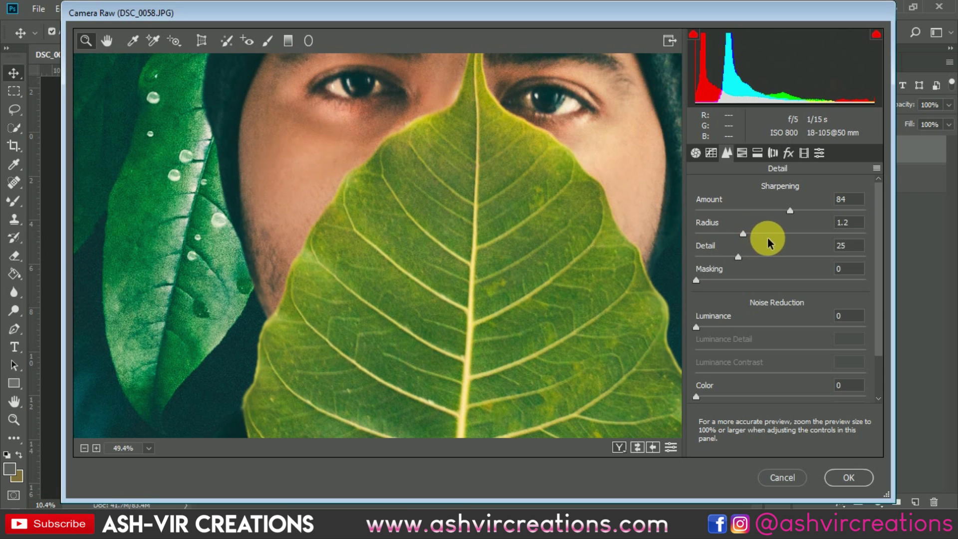
{"action": "left_click_drag", "start_coordinate": [775, 250], "coordinate": [704, 234]}
{"action": "left_click_drag", "start_coordinate": [791, 211], "coordinate": [702, 213]}
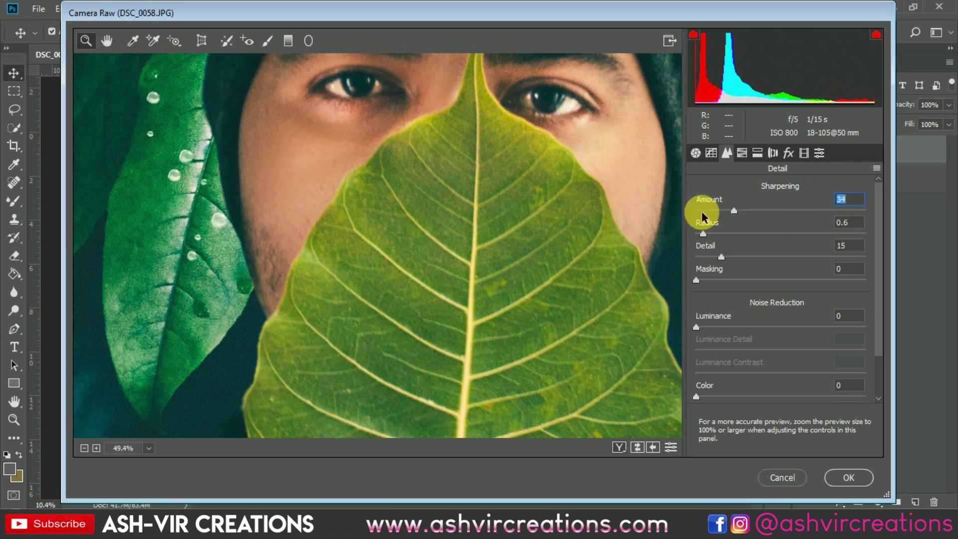
{"action": "left_click", "coordinate": [776, 210]}
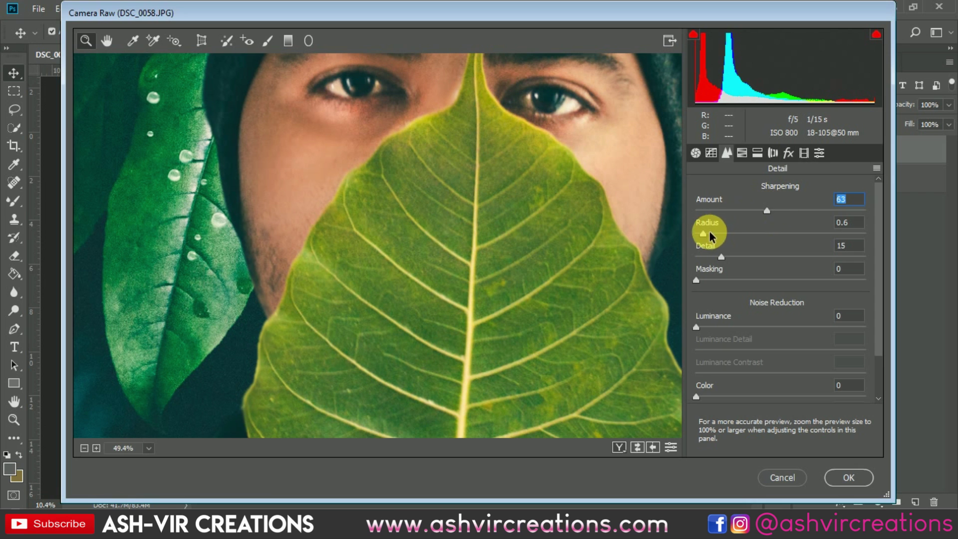
{"action": "left_click_drag", "start_coordinate": [709, 232], "coordinate": [727, 234]}
{"action": "left_click_drag", "start_coordinate": [473, 320], "coordinate": [387, 260]}
{"action": "left_click", "coordinate": [724, 318]}
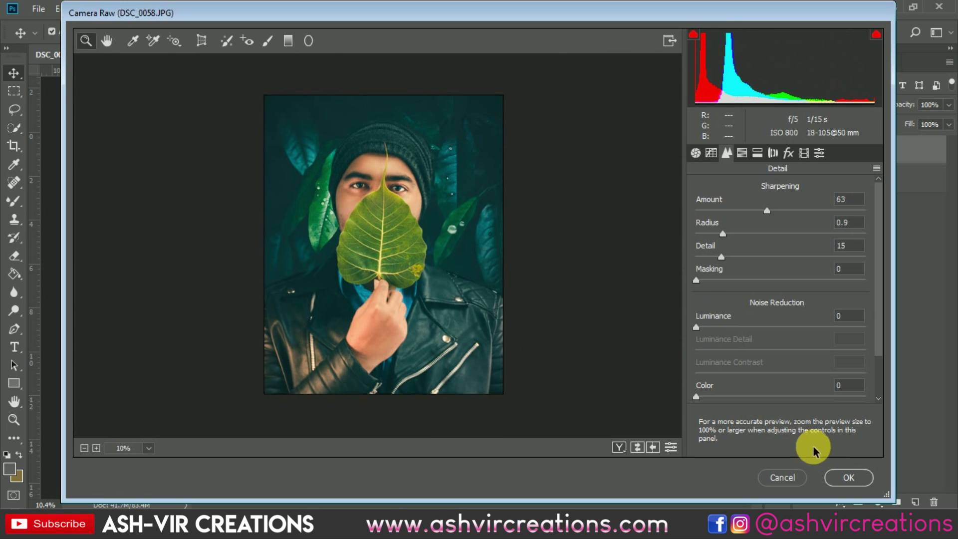
Step: Compare the graded portrait side by side with its before version and apply the Camera Raw adjustments
{"action": "left_click", "coordinate": [619, 448]}
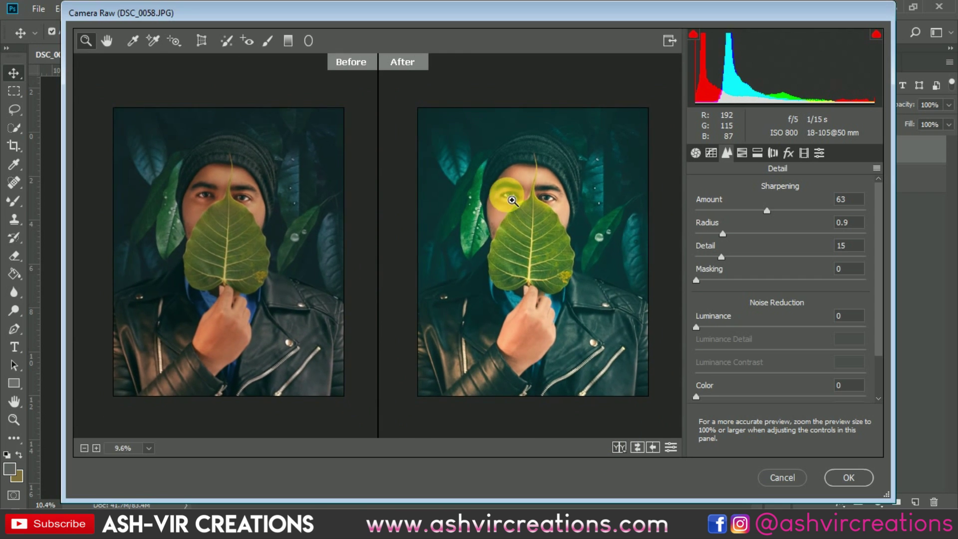
{"action": "left_click", "coordinate": [844, 475]}
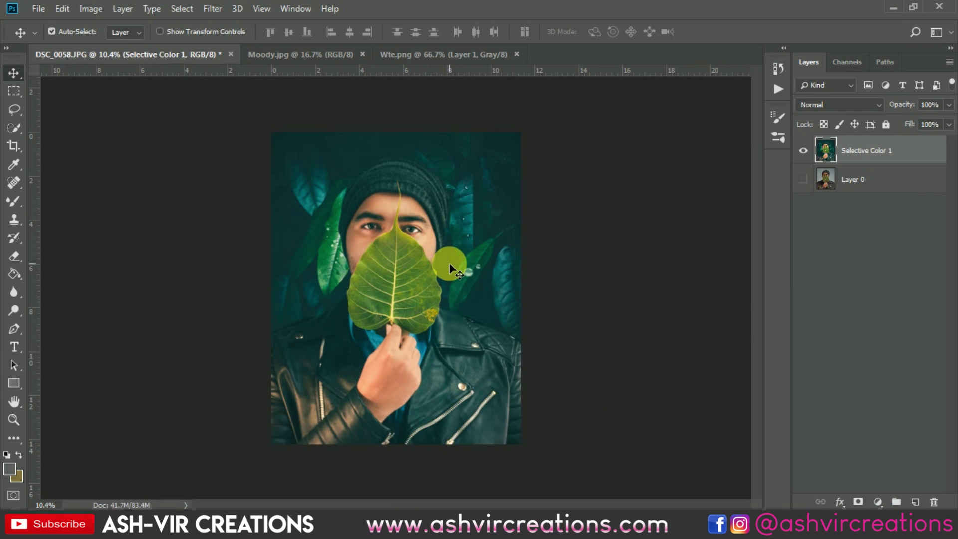
Step: Show Layer 0 and toggle the Selective Color 1 layer's visibility to compare the finished composite with the original photo
{"action": "scroll", "coordinate": [427, 272], "scroll_direction": "up", "scroll_amount": 2}
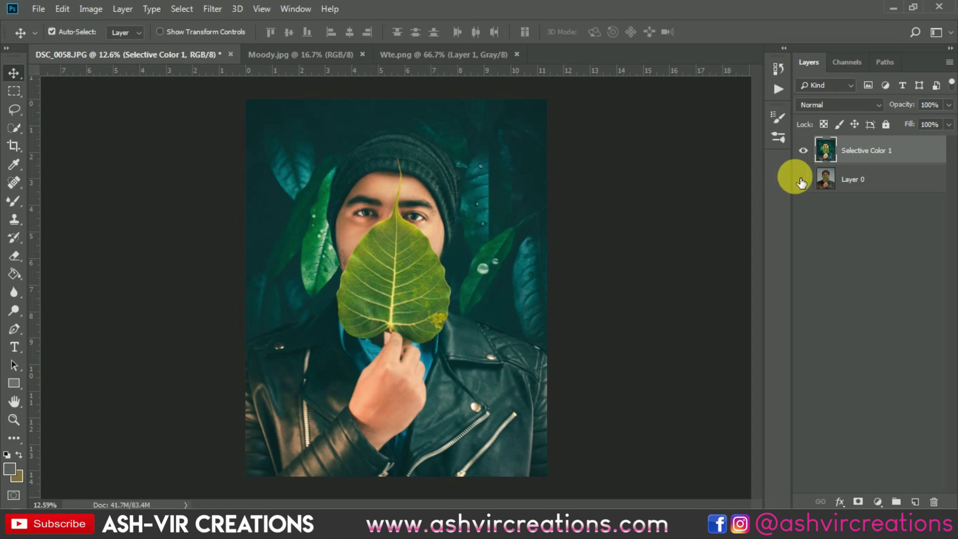
{"action": "left_click", "coordinate": [804, 150]}
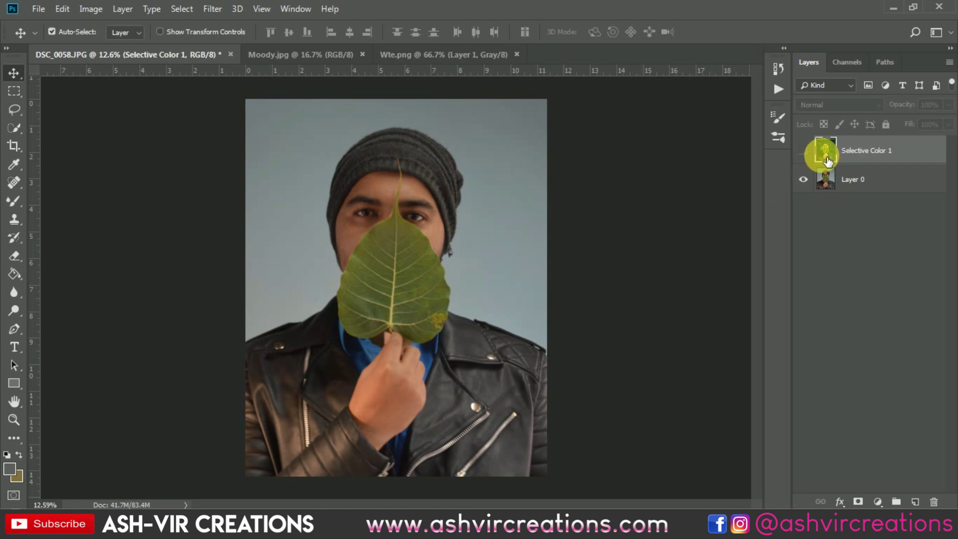
{"action": "left_click", "coordinate": [804, 150]}
{"action": "left_click", "coordinate": [803, 150]}
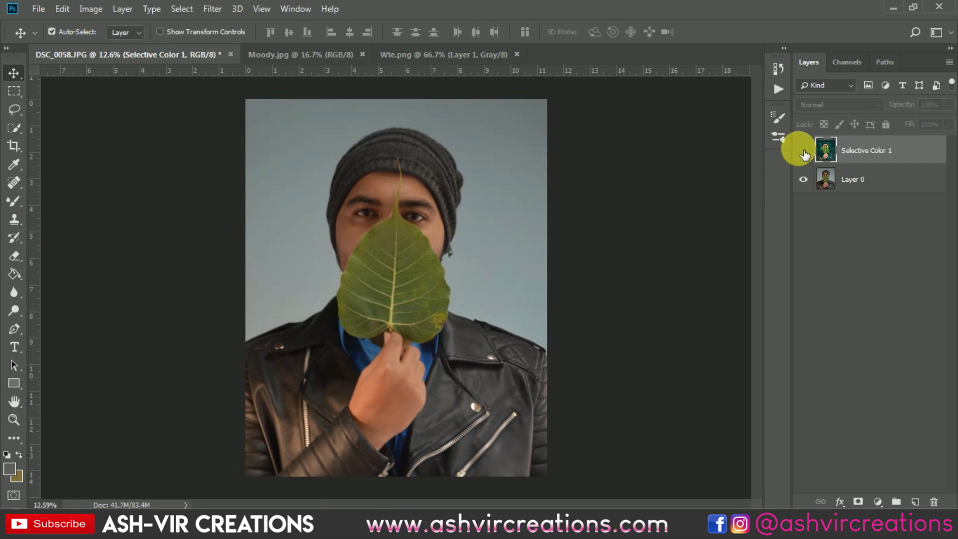
{"action": "left_click", "coordinate": [803, 150]}
{"action": "scroll", "coordinate": [600, 271], "scroll_direction": "up", "scroll_amount": 1}
{"action": "scroll", "coordinate": [602, 272], "scroll_direction": "down", "scroll_amount": 2}
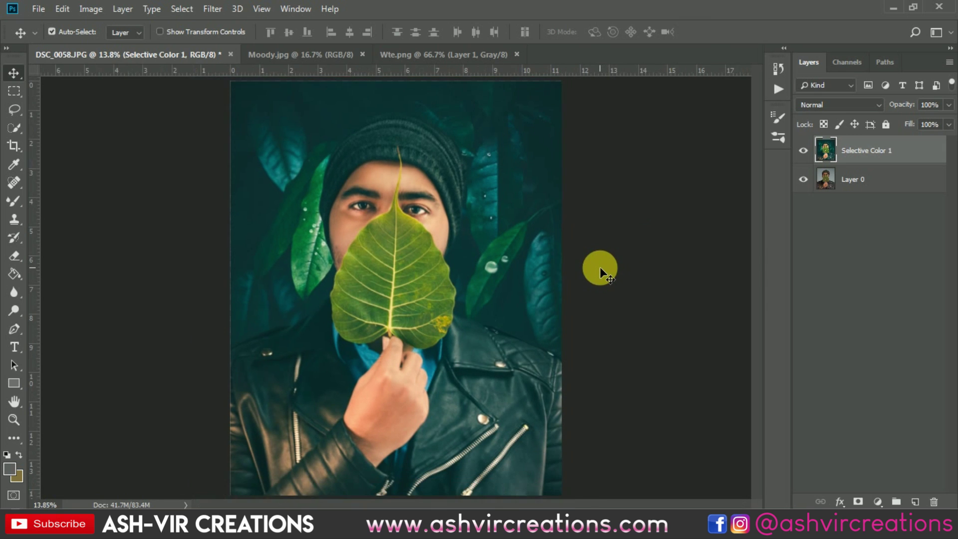
{"action": "left_click", "coordinate": [804, 150]}
{"action": "left_click", "coordinate": [803, 150]}
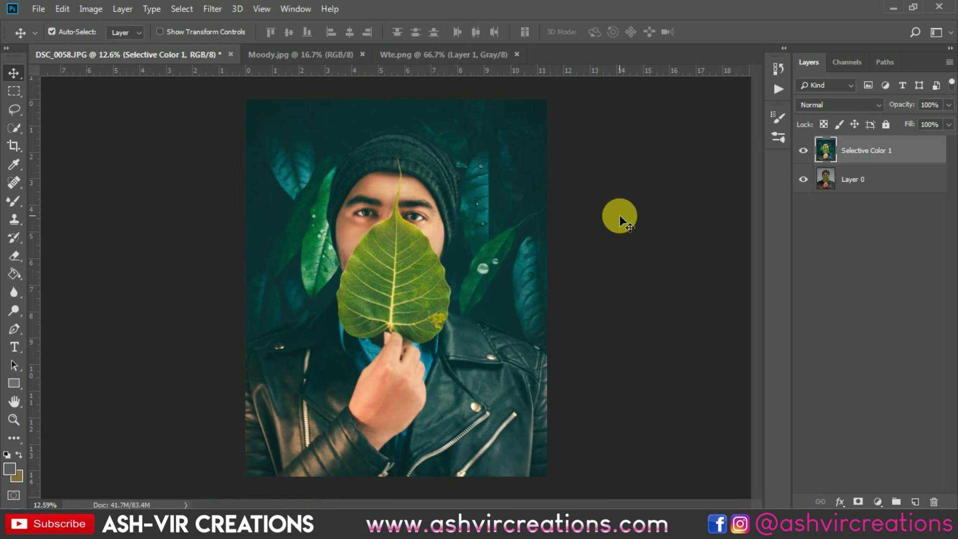
Step: Examine the finished composite as a whole and up close around the face, held leaf and background foliage
{"action": "scroll", "coordinate": [489, 249], "scroll_direction": "up", "scroll_amount": 1}
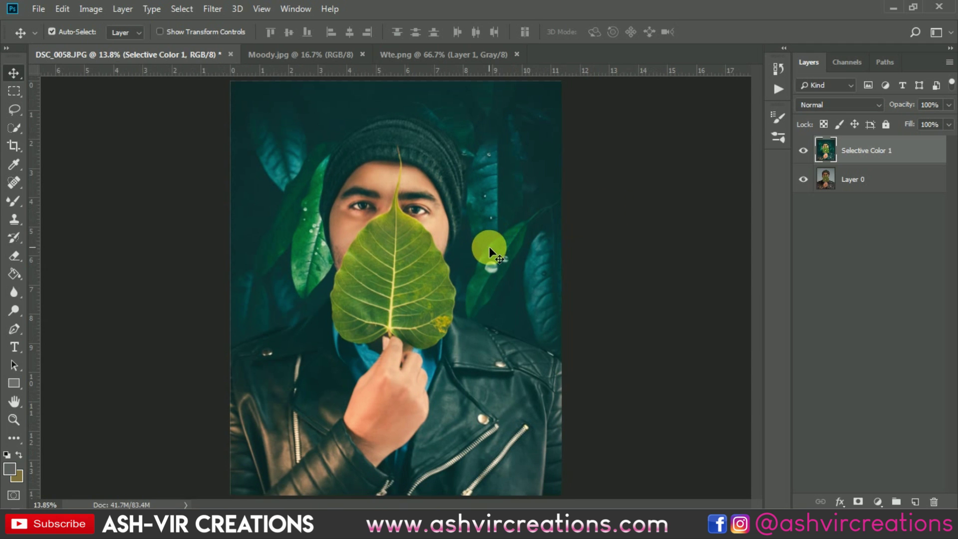
{"action": "scroll", "coordinate": [569, 286], "scroll_direction": "down", "scroll_amount": 1}
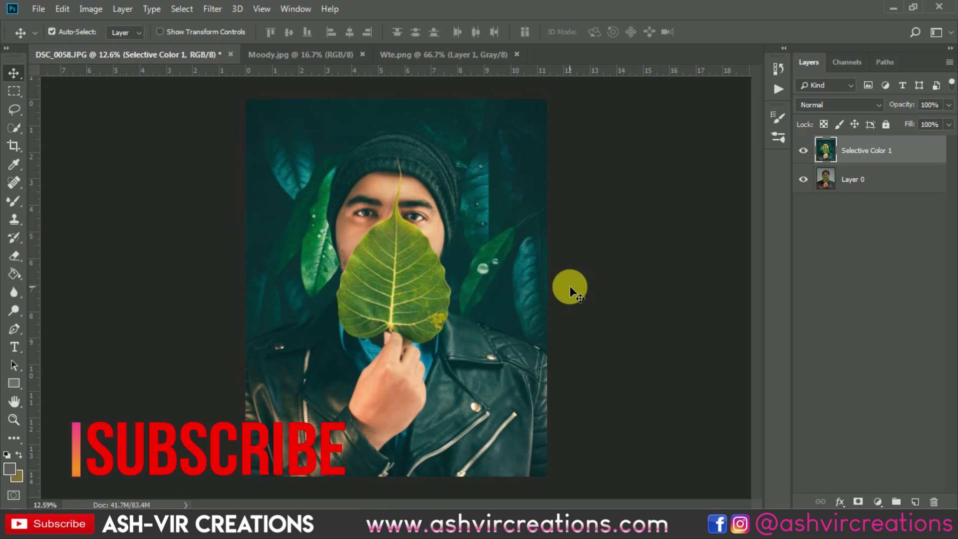
{"action": "scroll", "coordinate": [553, 310], "scroll_direction": "up", "scroll_amount": 3}
{"action": "scroll", "coordinate": [553, 311], "scroll_direction": "up", "scroll_amount": 3}
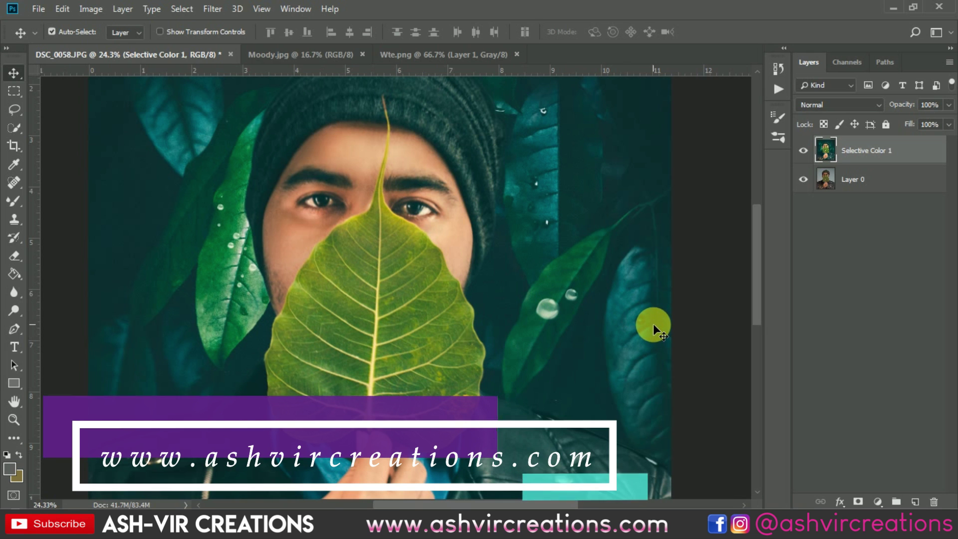
{"action": "scroll", "coordinate": [654, 324], "scroll_direction": "down", "scroll_amount": 1}
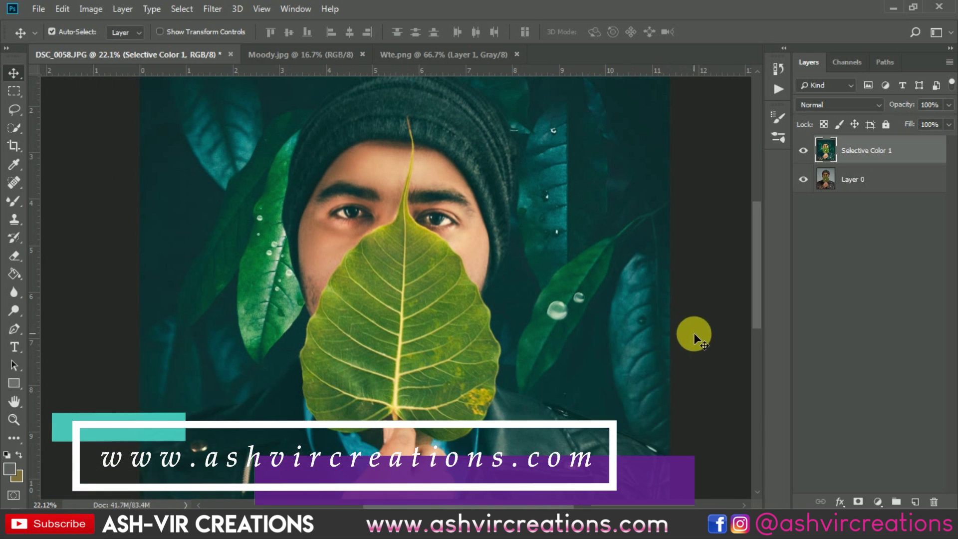
{"action": "left_click_drag", "start_coordinate": [659, 301], "coordinate": [662, 321]}
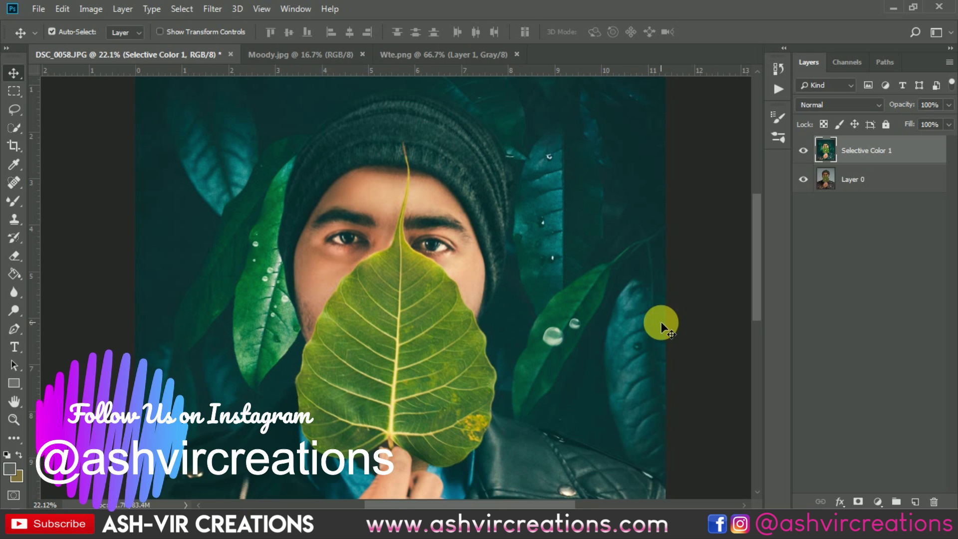
{"action": "scroll", "coordinate": [586, 320], "scroll_direction": "down", "scroll_amount": 2}
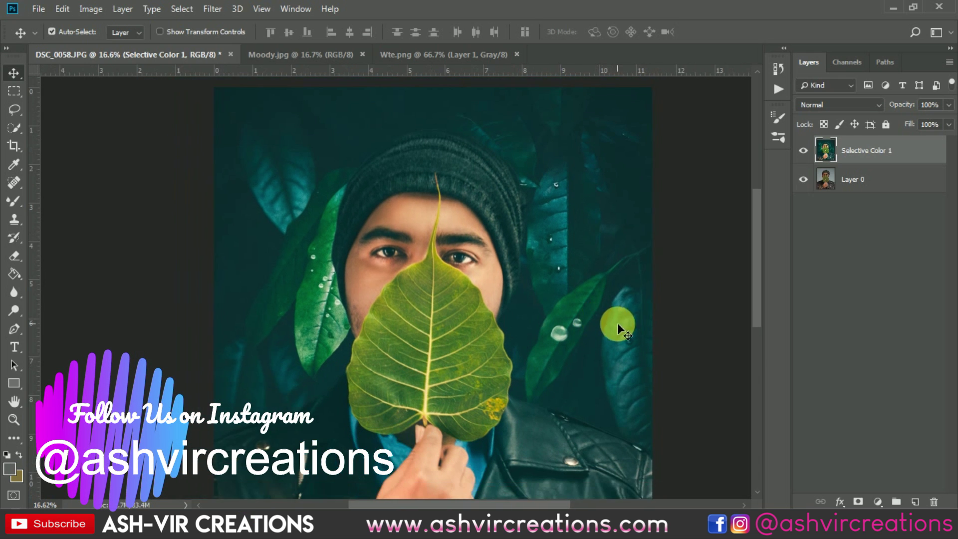
{"action": "scroll", "coordinate": [618, 322], "scroll_direction": "down", "scroll_amount": 1}
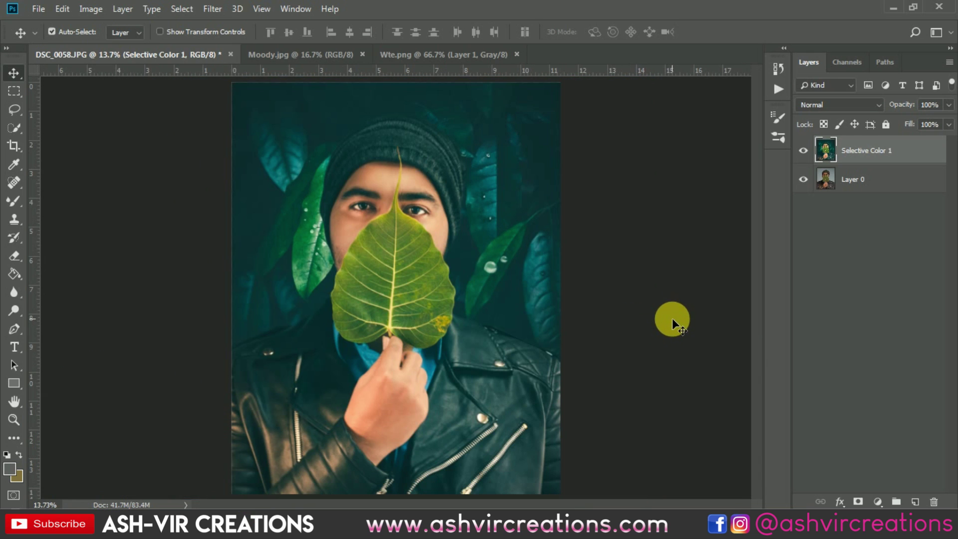